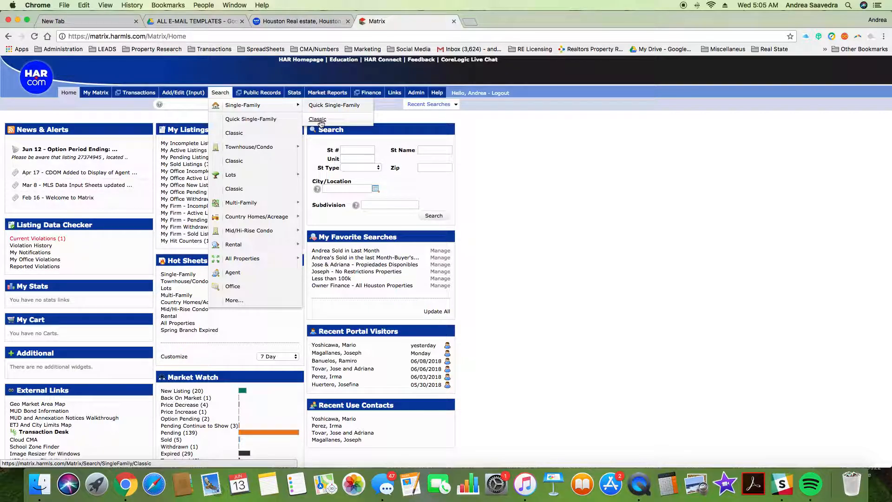
Step: Open the Single Family Classic search form from the Search menu
left_click(319, 120)
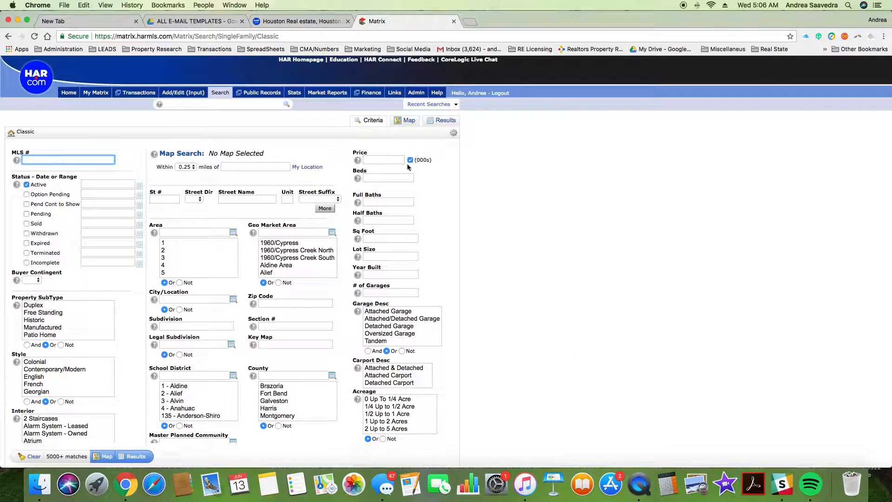
Step: Enter Price 130-170, Beds 3+ and Full Baths 2+ on the Classic form
left_click(380, 161)
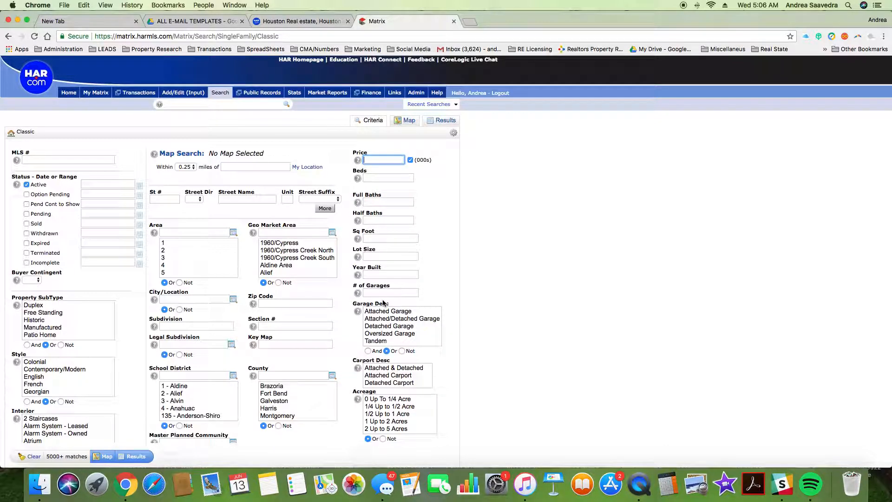
type("130")
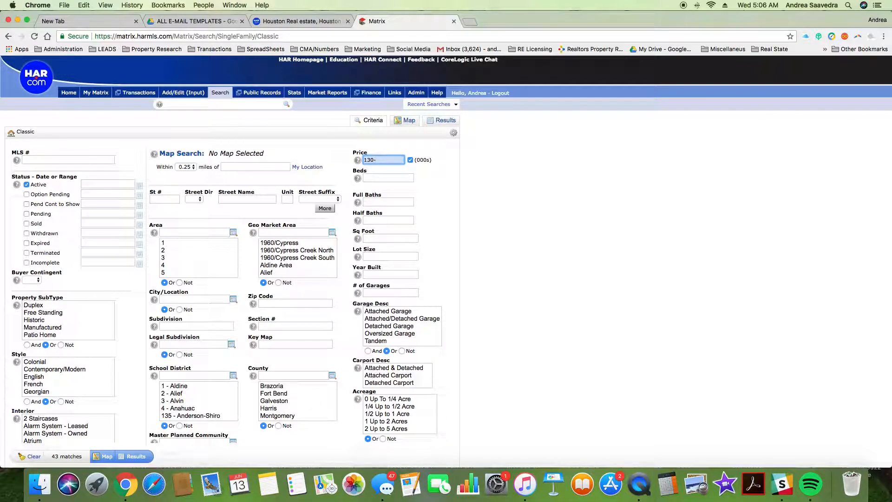
type("-175")
key("BackSpace")
type("0")
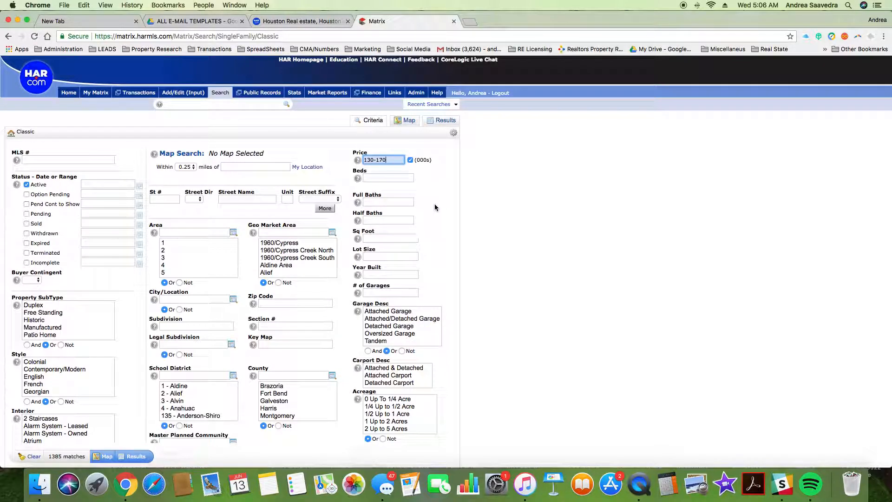
left_click(387, 179)
type("3")
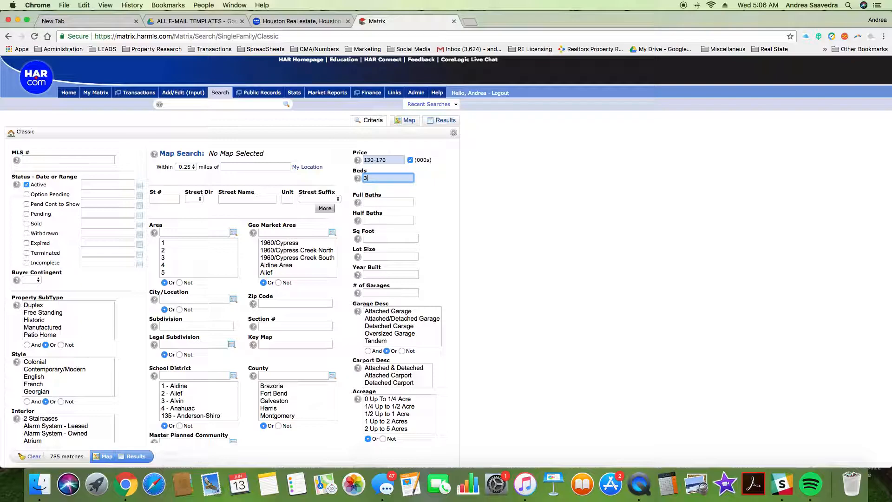
type("+")
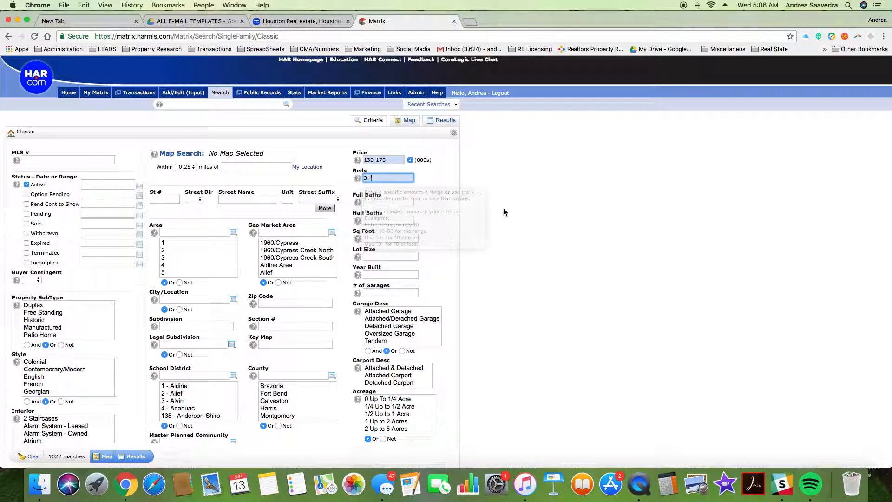
left_click(386, 202)
type("2+")
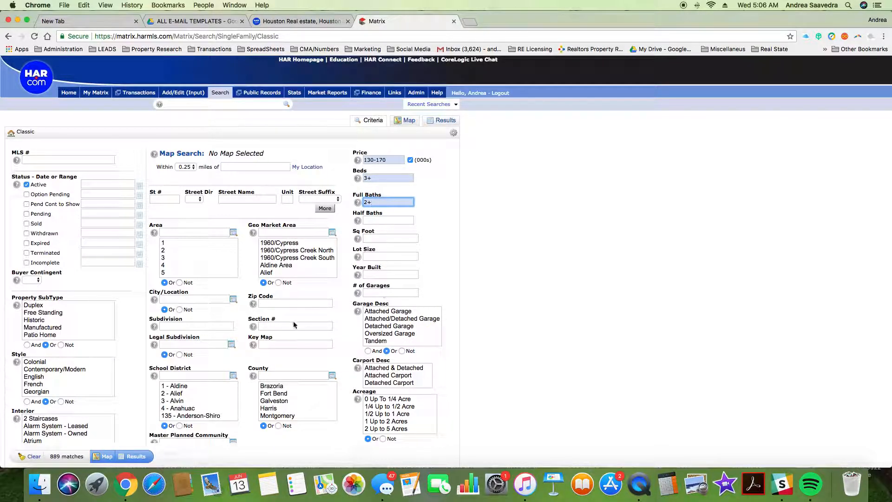
Step: Require a Detached Garage and select the 13 - Cypress-Fairbanks school district
left_click(383, 327)
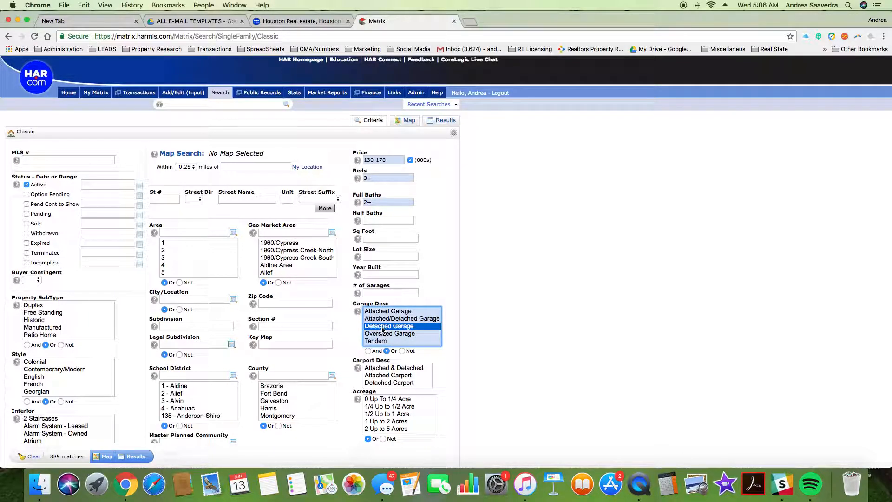
scroll(195, 405, "down", 5)
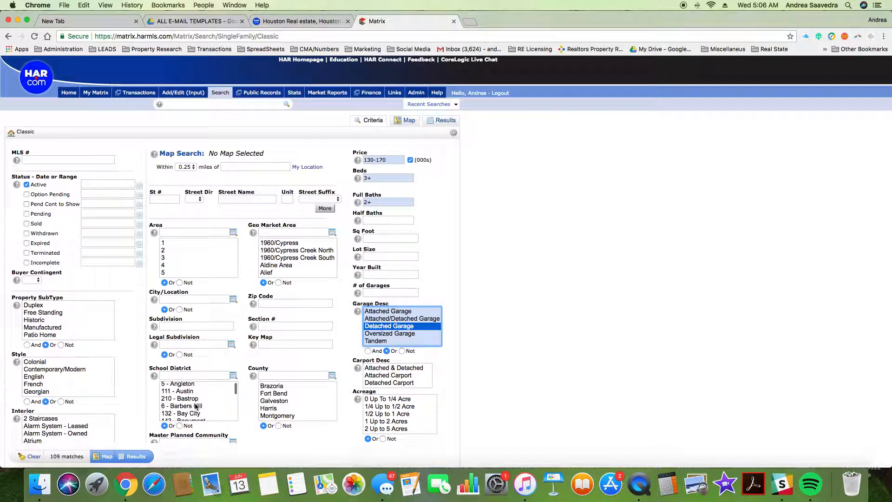
scroll(195, 405, "down", 3)
scroll(196, 403, "down", 3)
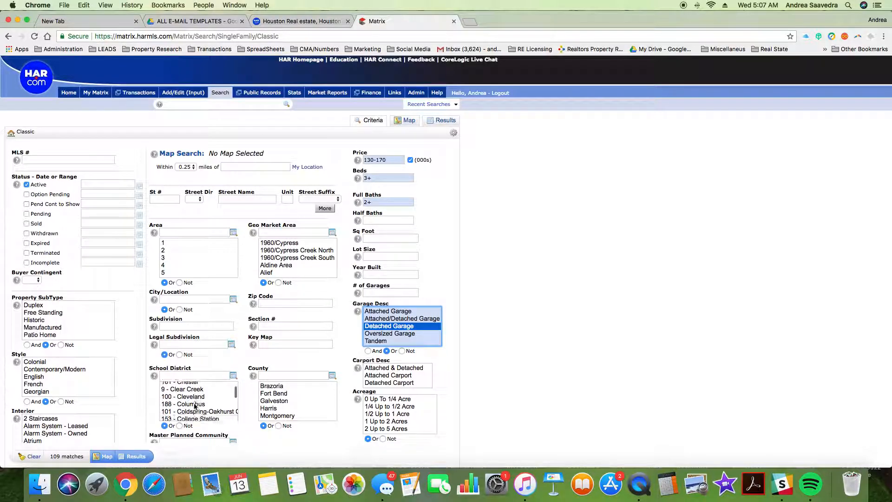
scroll(197, 403, "down", 3)
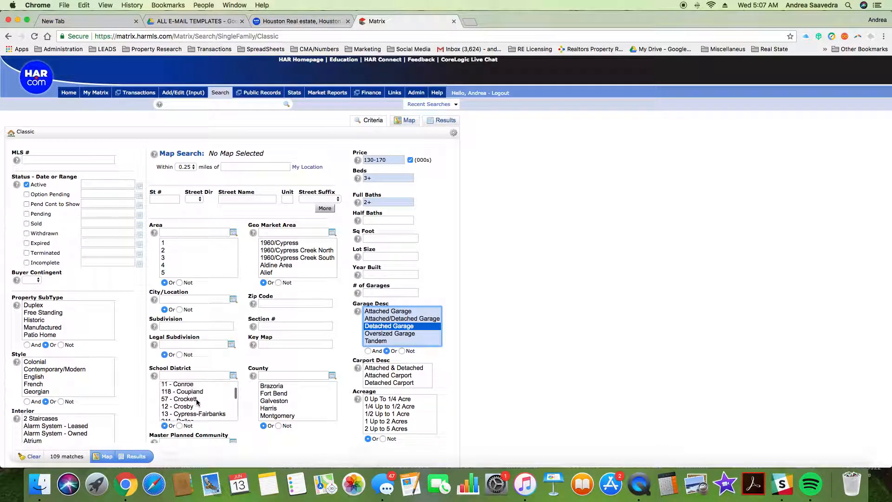
scroll(197, 403, "down", 3)
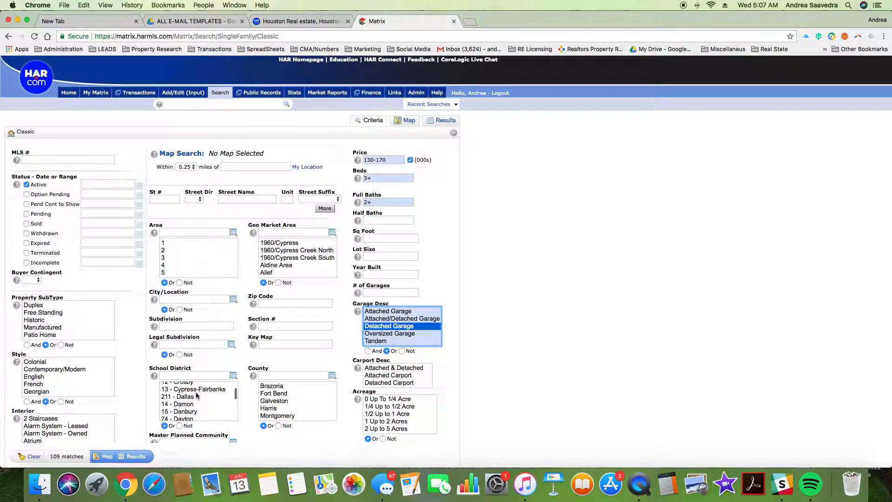
left_click(197, 390)
Step: Add the 32 - Klein school district and show the matching listings
scroll(205, 402, "down", 3)
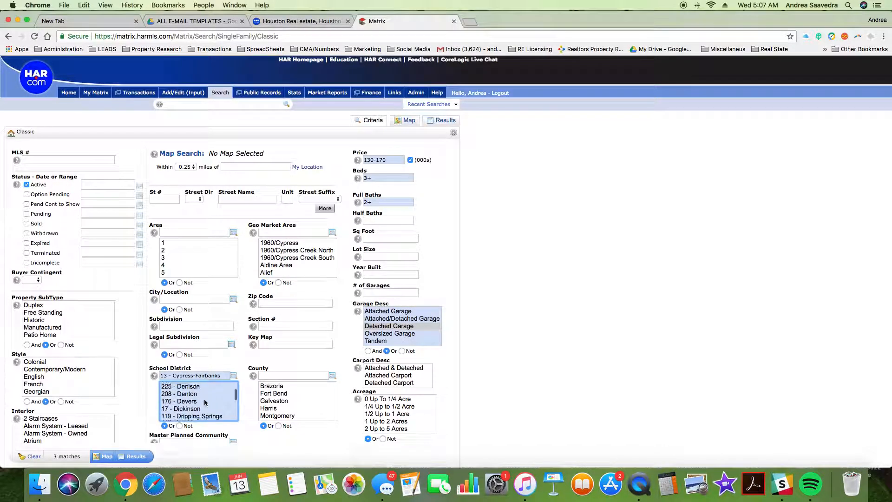
scroll(201, 413, "down", 3)
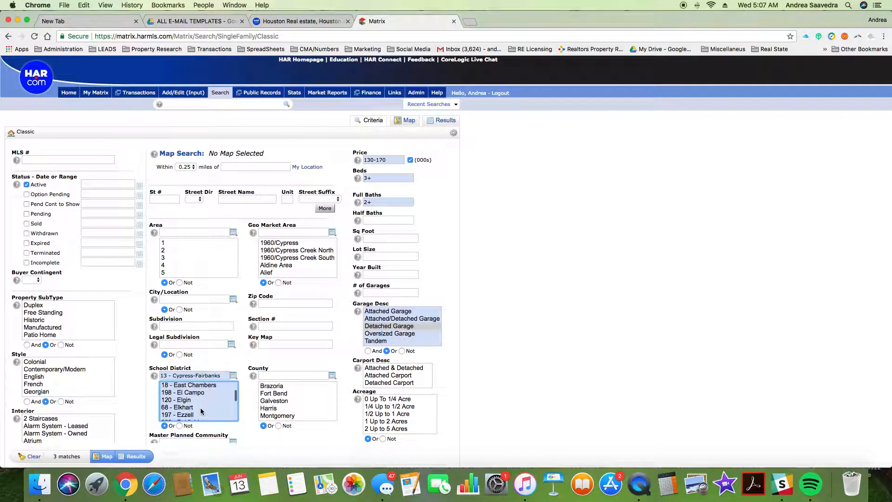
scroll(202, 409, "down", 1)
scroll(201, 409, "down", 3)
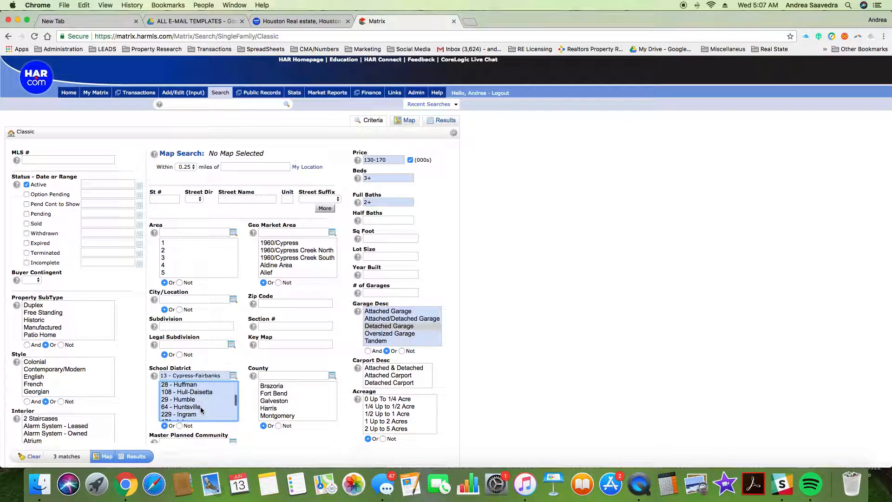
scroll(201, 410, "down", 1)
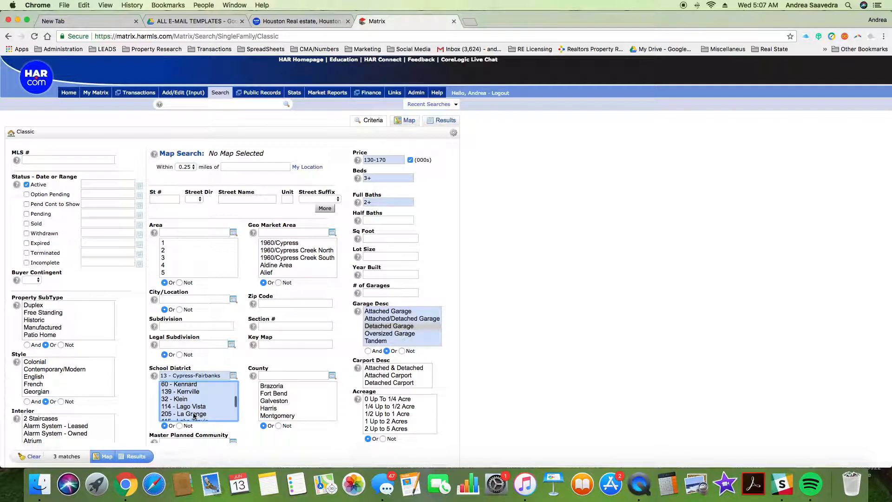
left_click(186, 399)
scroll(199, 402, "up", 10)
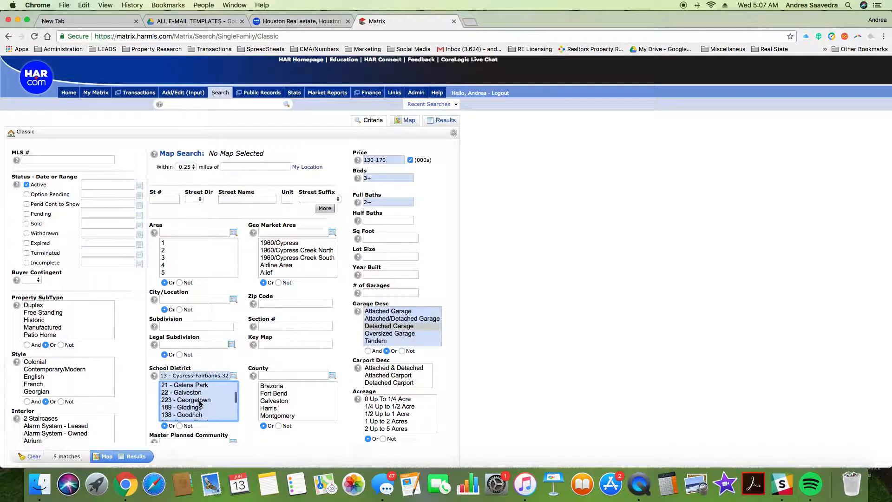
scroll(200, 403, "up", 5)
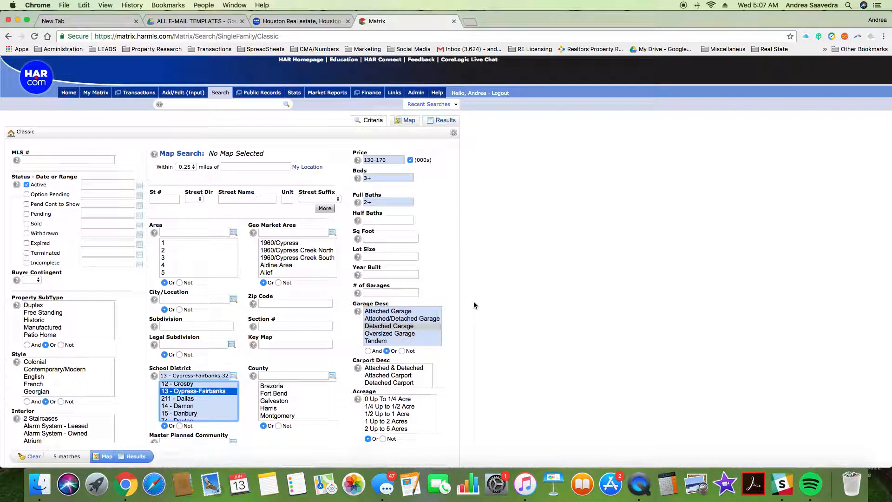
left_click(445, 122)
Step: Open the first matching listing and browse its photos, including one at full size
left_click(91, 159)
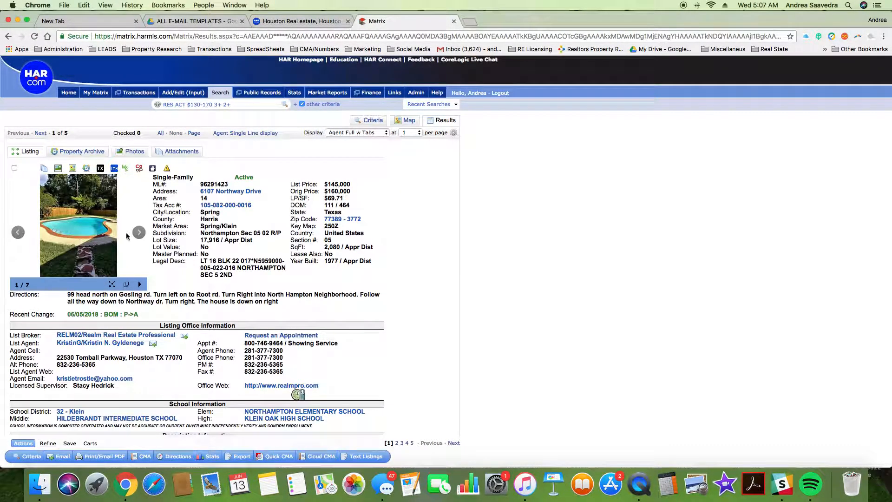
left_click(138, 233)
left_click(138, 233)
left_click(139, 234)
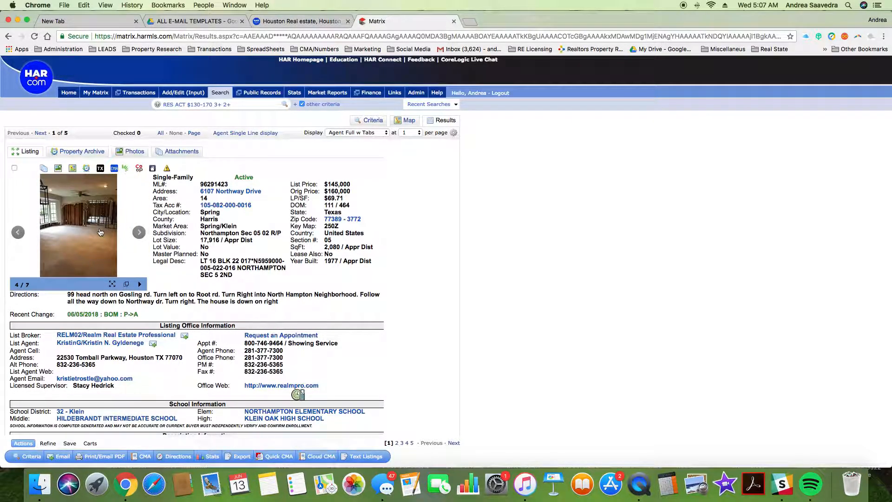
left_click(100, 233)
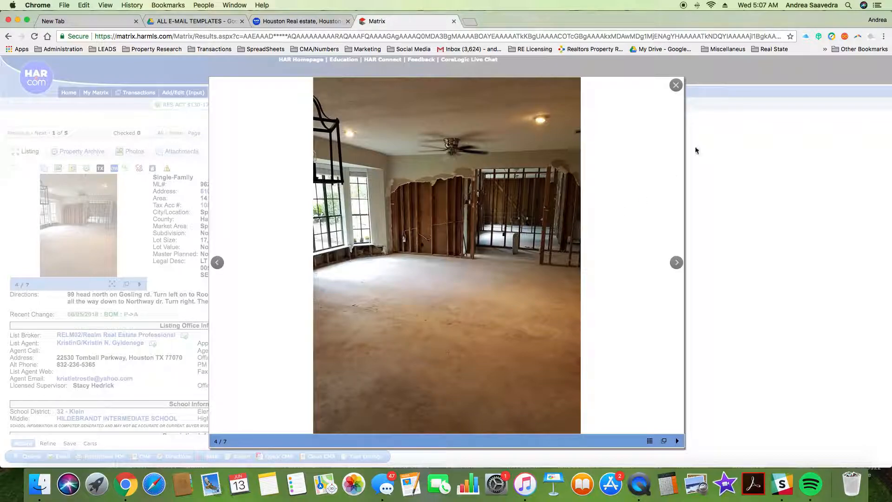
left_click(675, 85)
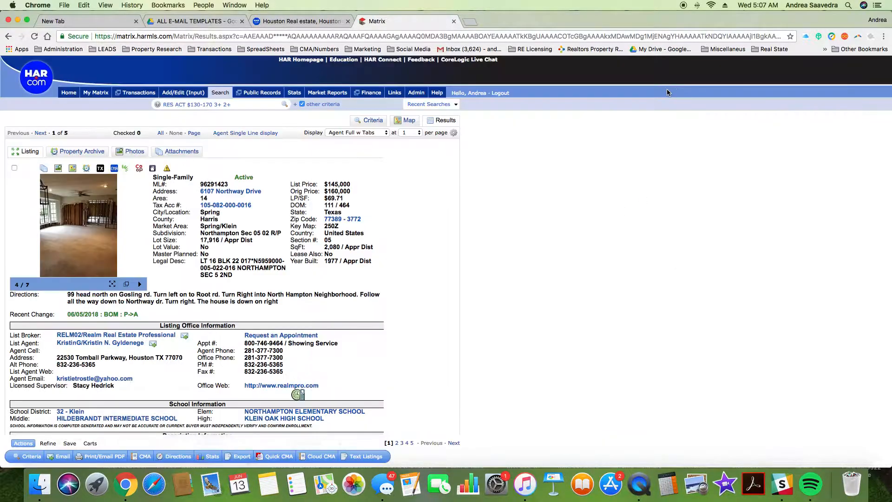
Step: Move to the second listing, the $158,000 Champions Park home, and browse its photos and details
left_click(41, 134)
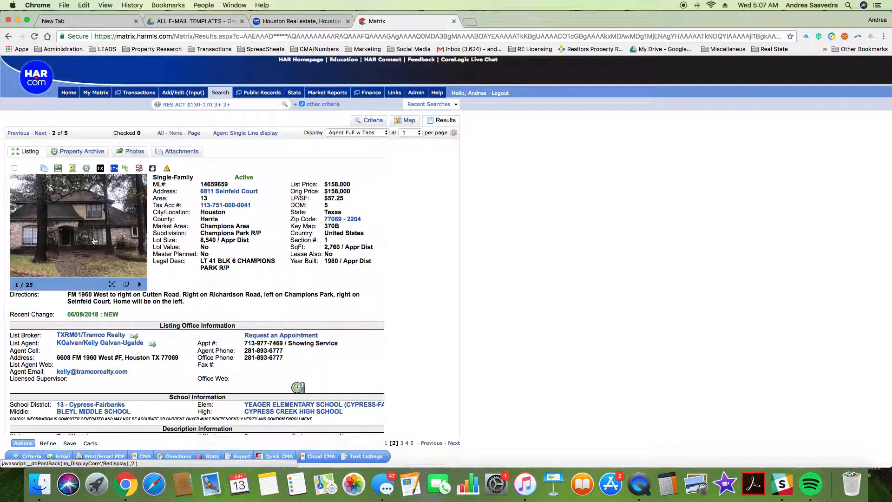
left_click(139, 233)
left_click(139, 233)
left_click(139, 235)
left_click(140, 235)
left_click(140, 234)
left_click(139, 234)
left_click(139, 235)
left_click(140, 235)
left_click(139, 235)
left_click(140, 234)
left_click(139, 235)
left_click(139, 235)
left_click(140, 235)
left_click(139, 235)
left_click(139, 234)
left_click(140, 234)
left_click(140, 235)
left_click(140, 235)
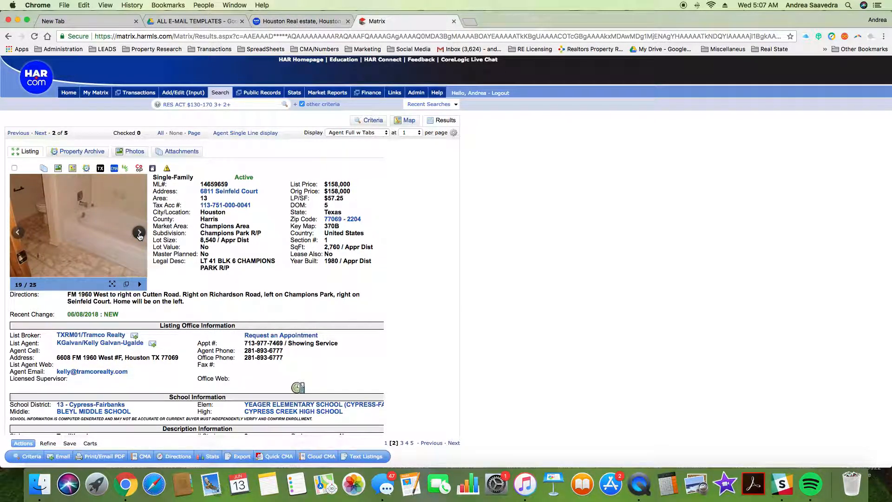
scroll(117, 250, "down", 5)
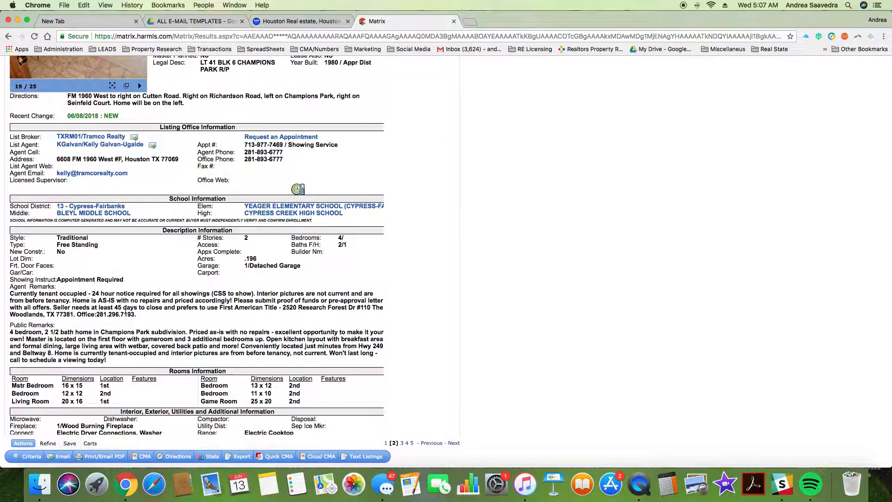
scroll(138, 331, "down", 5)
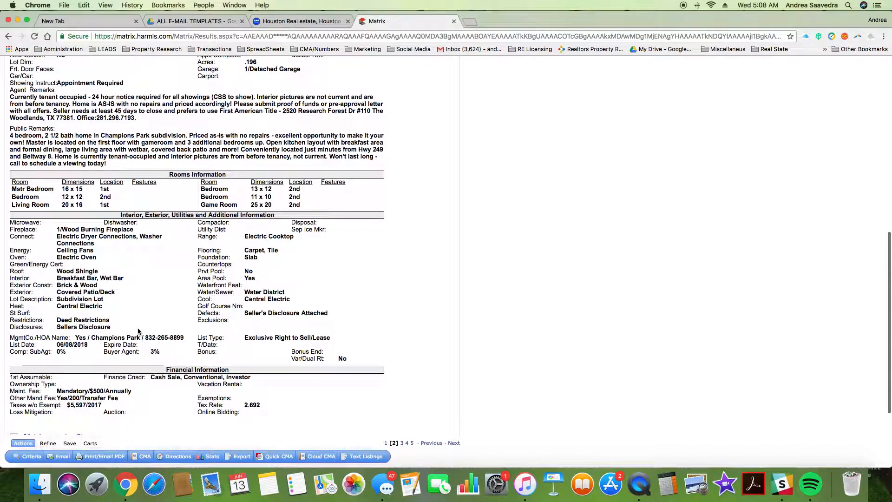
scroll(138, 332, "down", 2)
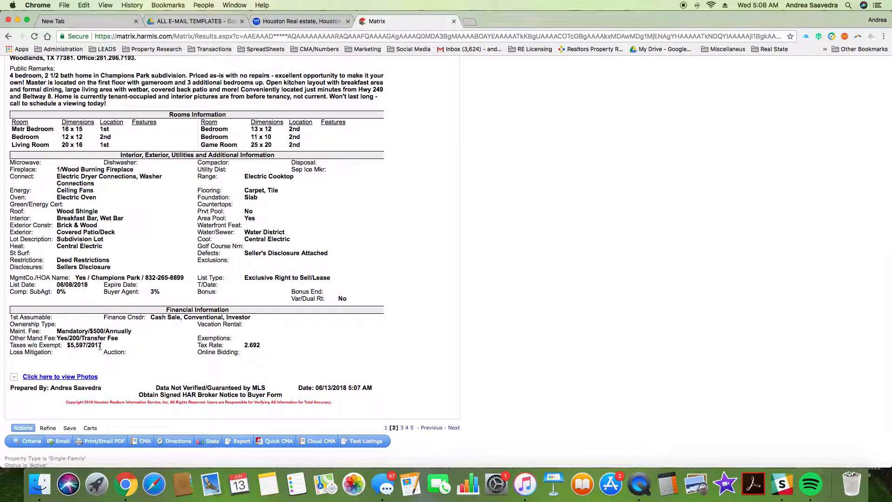
scroll(101, 328, "up", 5)
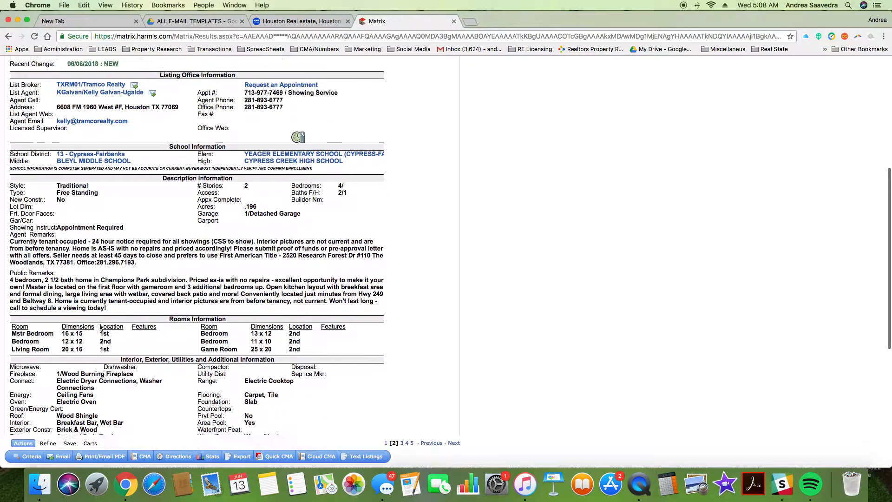
scroll(101, 327, "up", 6)
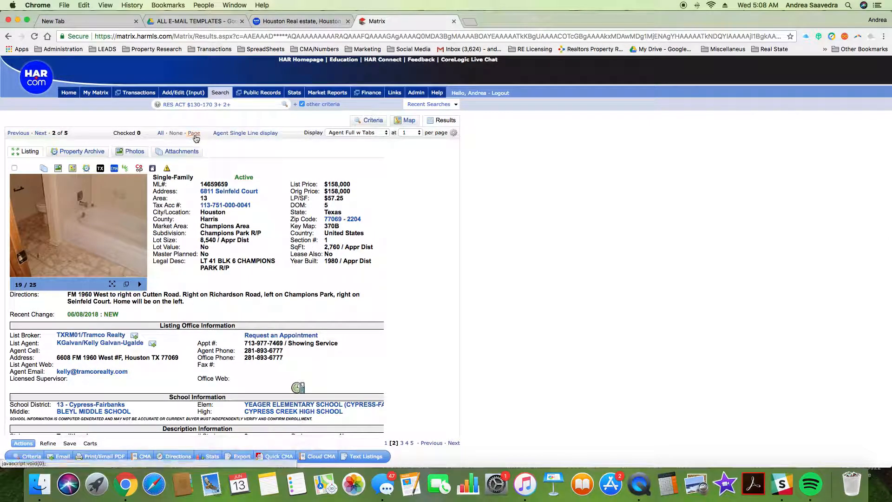
Step: Check listing 2, then move to listing 3 and flip through its photos
left_click(194, 133)
left_click(40, 133)
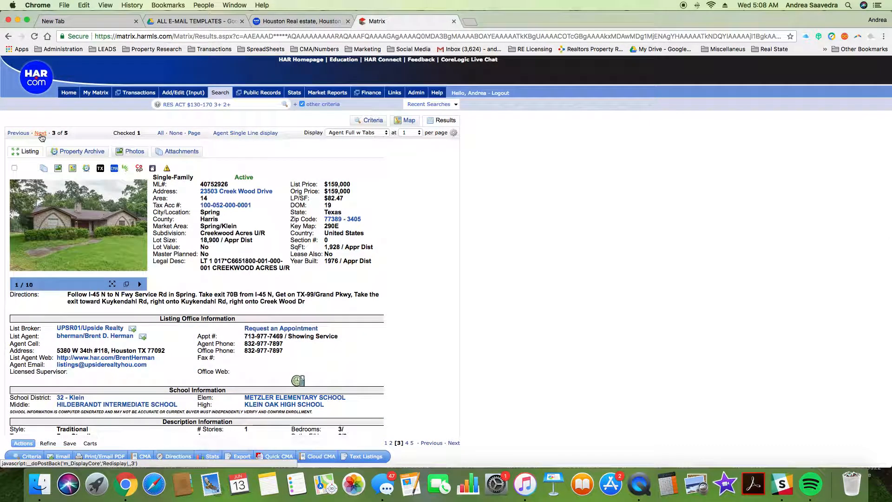
left_click(138, 233)
left_click(138, 234)
left_click(138, 234)
left_click(139, 234)
left_click(138, 234)
left_click(139, 233)
left_click(139, 233)
left_click(138, 234)
left_click(138, 234)
left_click(138, 234)
left_click(139, 234)
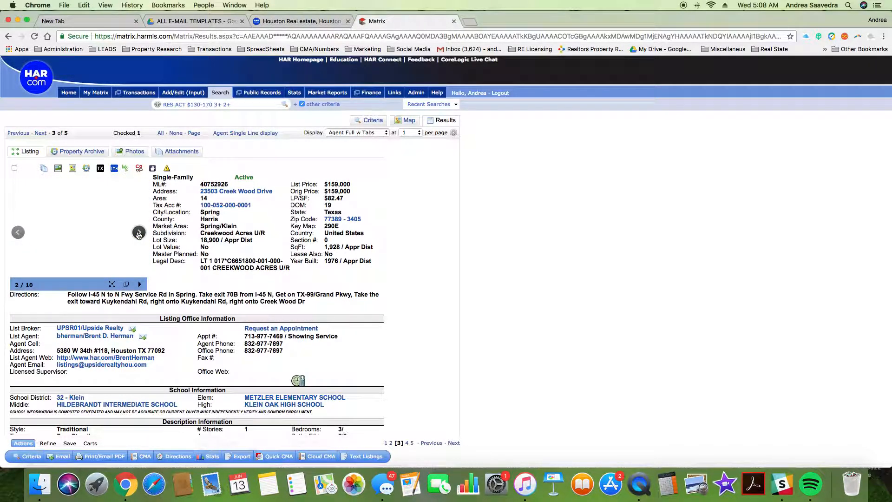
left_click(19, 233)
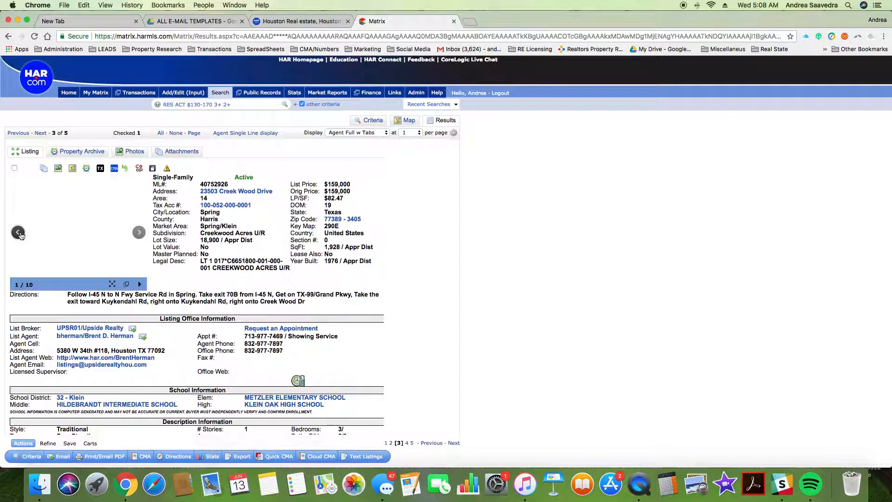
left_click(140, 234)
left_click(140, 233)
left_click(18, 232)
scroll(140, 386, "down", 5)
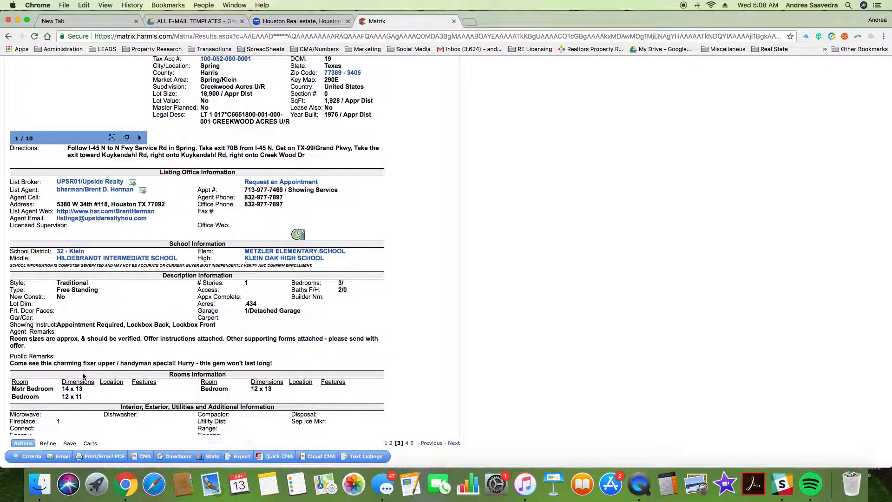
scroll(77, 371, "down", 3)
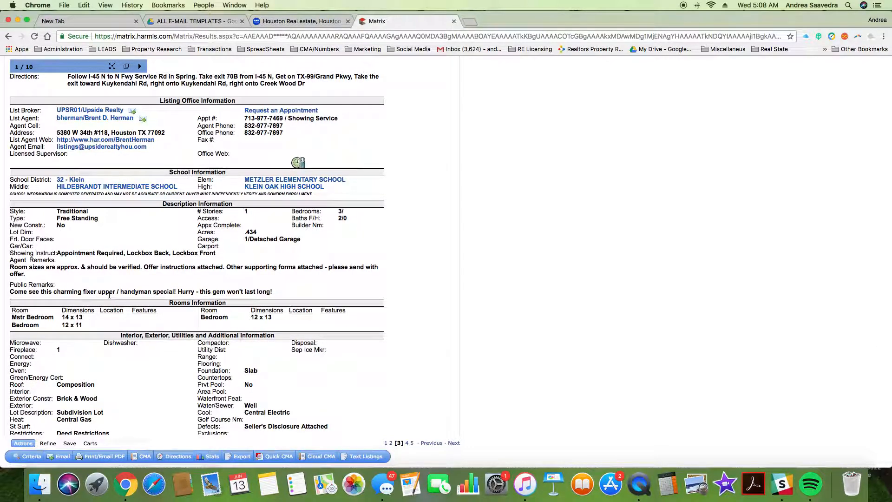
scroll(154, 367, "down", 10)
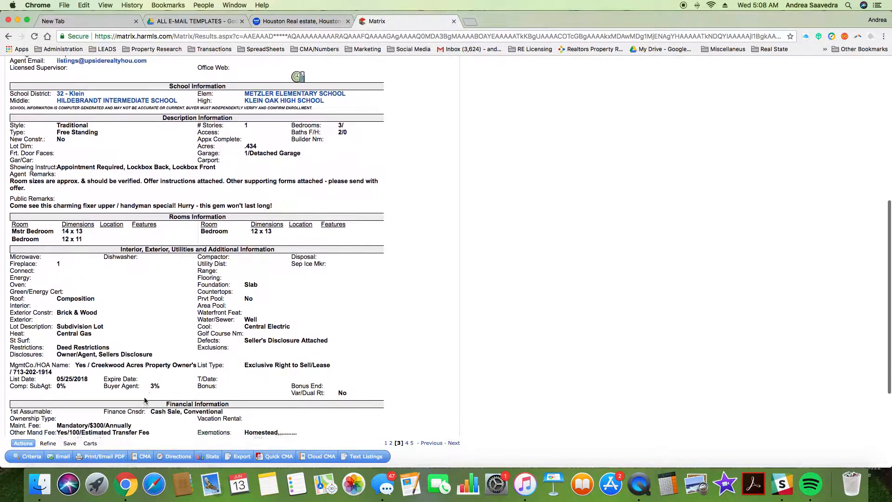
scroll(143, 396, "up", 20)
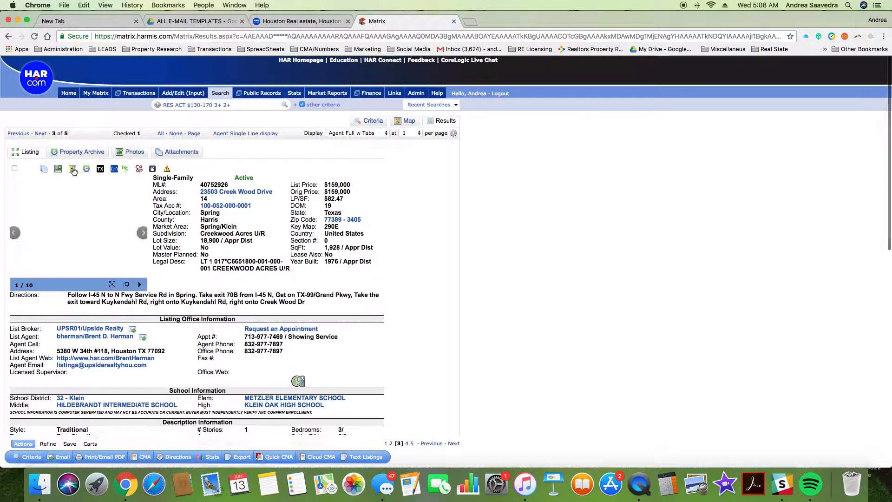
left_click(41, 133)
left_click(18, 133)
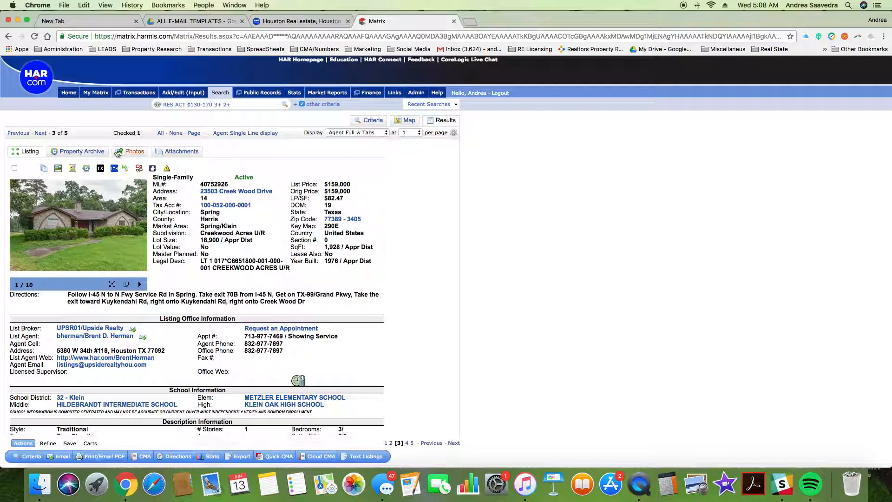
left_click(193, 134)
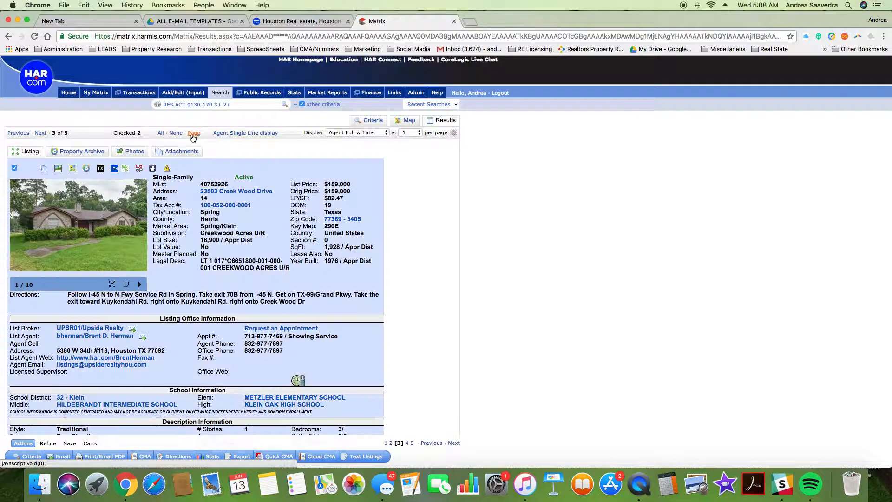
left_click(40, 133)
left_click(135, 234)
left_click(134, 235)
left_click(135, 237)
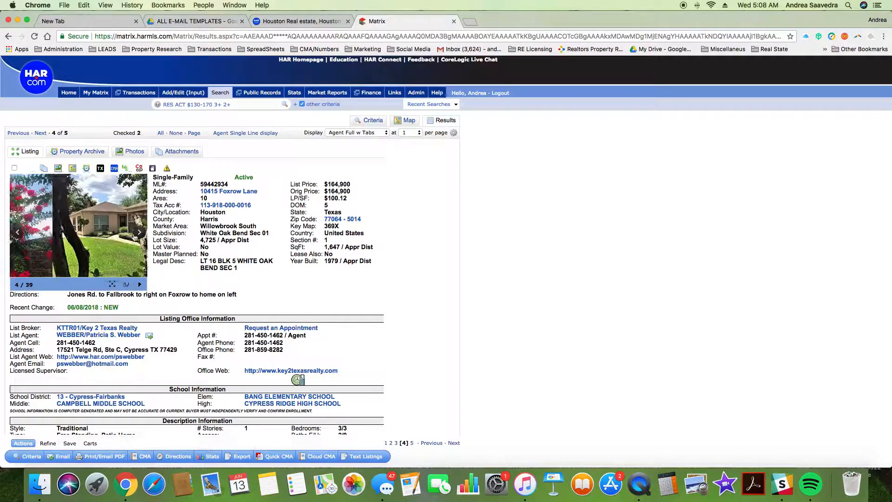
left_click(134, 236)
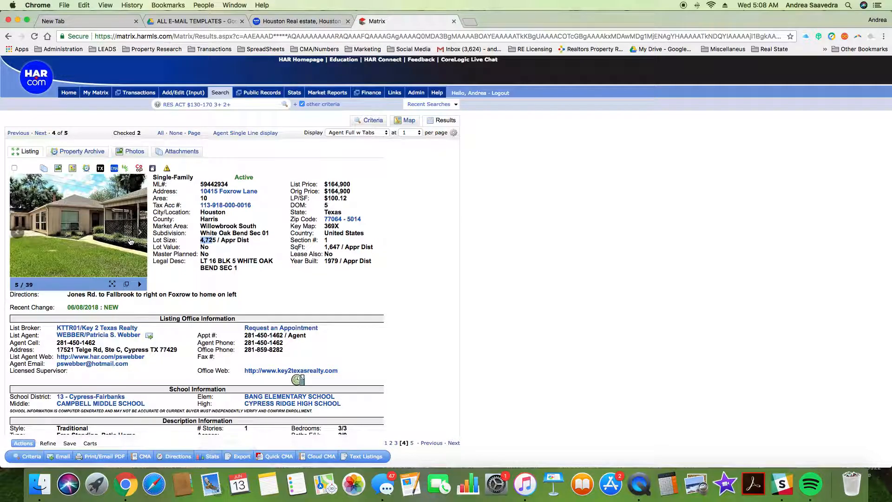
scroll(130, 237, "down", 5)
scroll(129, 237, "down", 4)
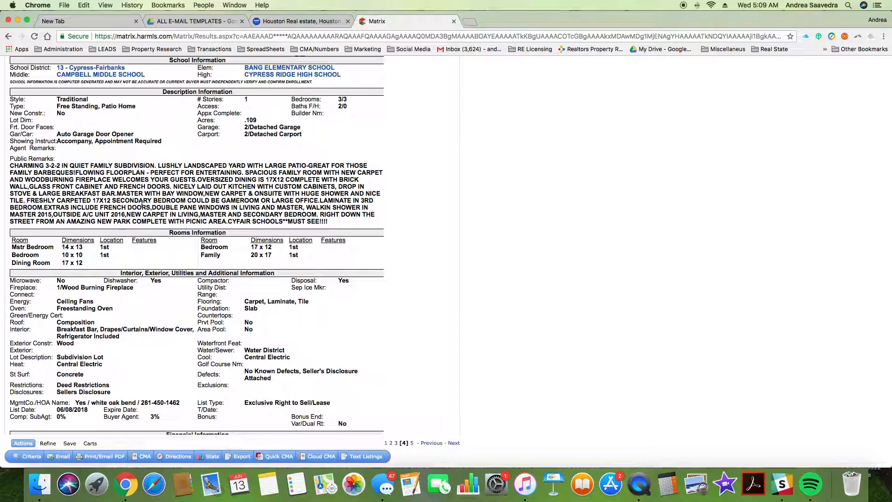
scroll(142, 204, "up", 5)
scroll(142, 205, "up", 5)
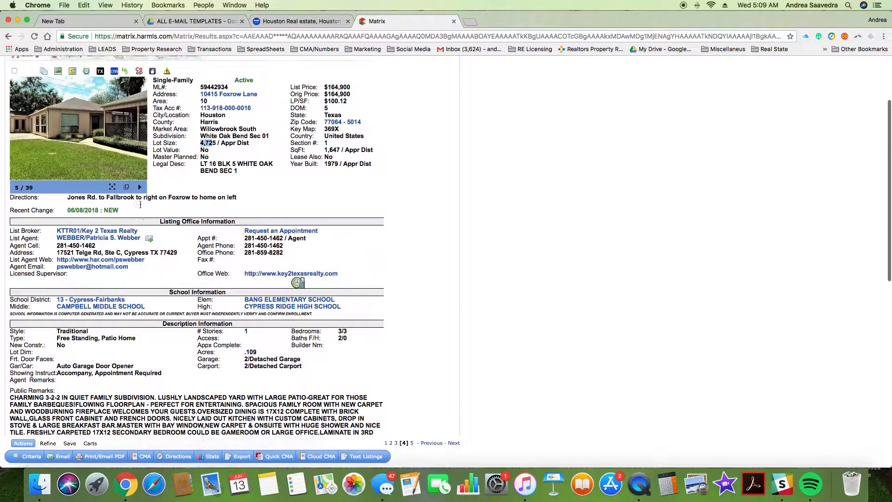
Step: Flip through the rest of the Foxrow Lane photos, including the enlarged viewer
left_click(136, 157)
left_click(134, 158)
left_click(135, 158)
left_click(134, 159)
left_click(133, 158)
left_click(134, 158)
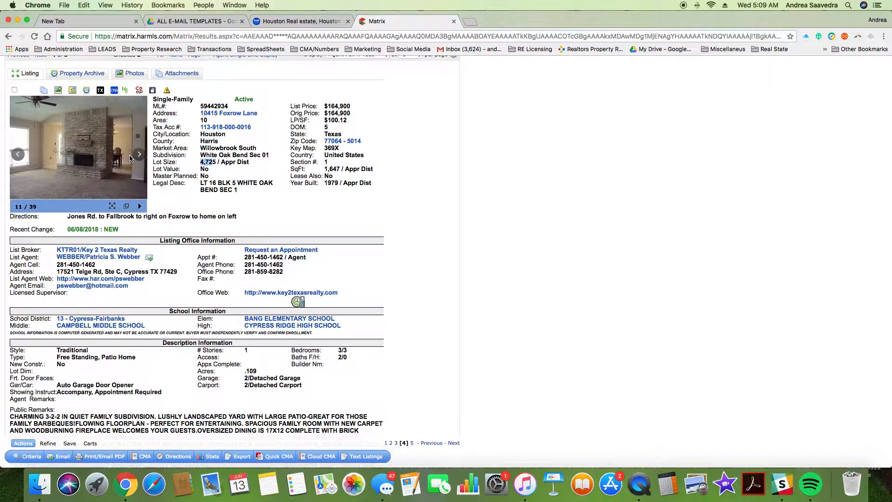
left_click_drag(136, 158, 150, 155)
left_click(141, 158)
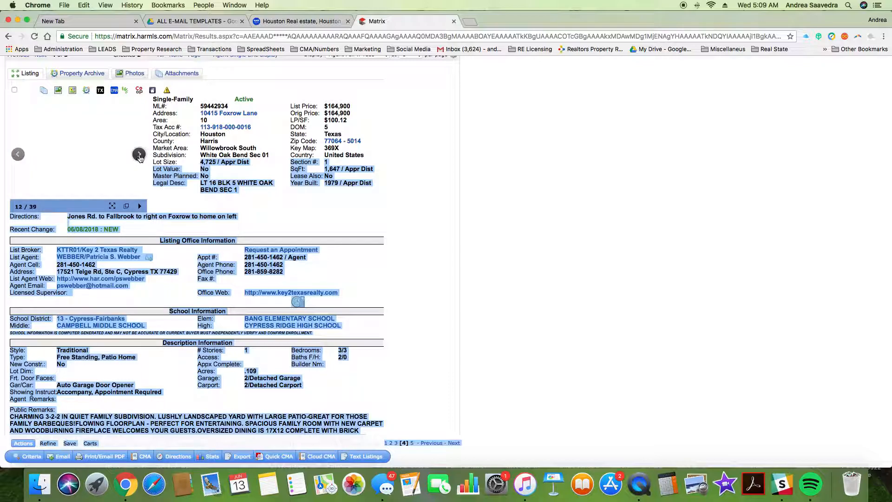
left_click(279, 216)
left_click(139, 157)
left_click(139, 158)
left_click(140, 159)
left_click(139, 159)
left_click(139, 159)
left_click(140, 159)
left_click(140, 158)
left_click(140, 159)
left_click(139, 158)
left_click(139, 158)
scroll(139, 157, "down", 1)
left_click(139, 157)
left_click(137, 153)
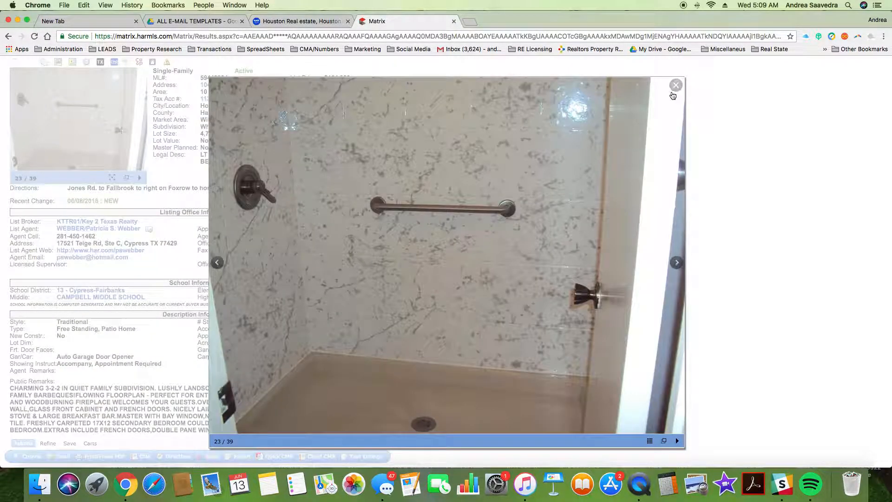
left_click(674, 85)
scroll(87, 199, "up", 5)
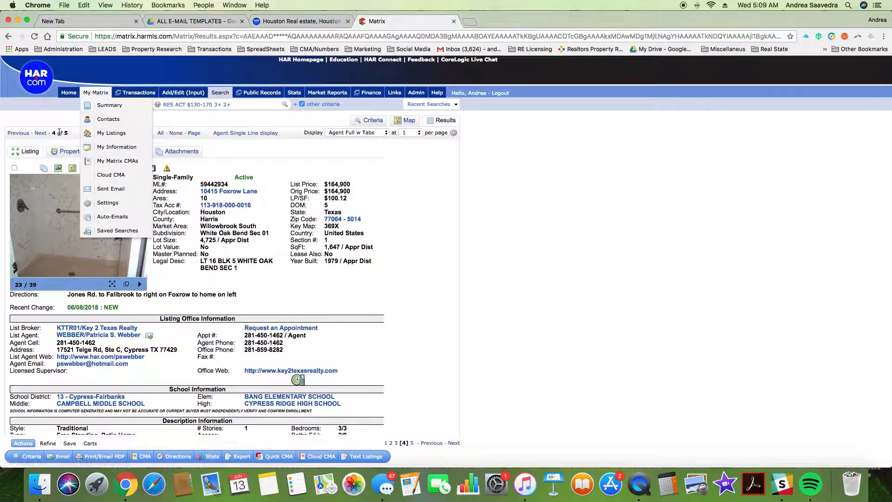
left_click(43, 134)
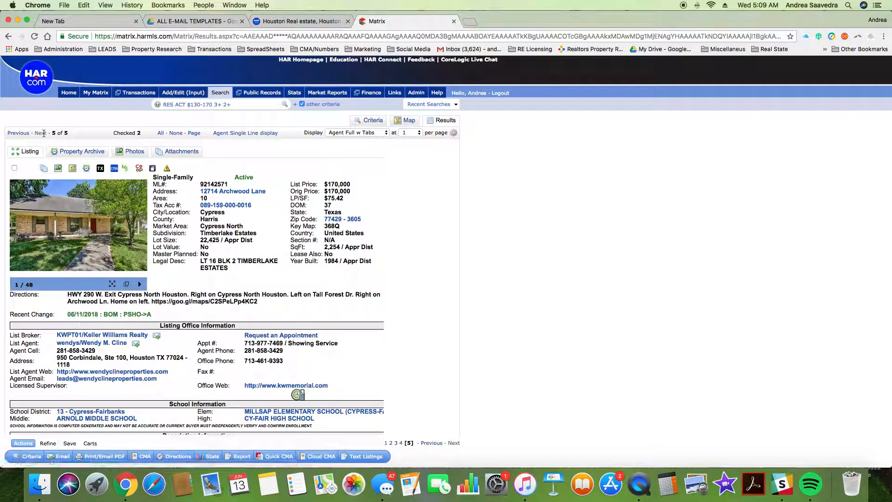
left_click(18, 133)
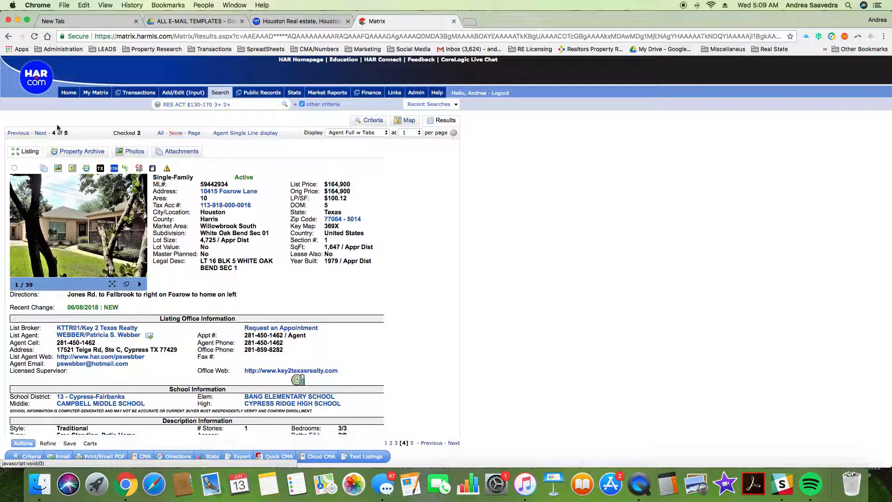
left_click(195, 134)
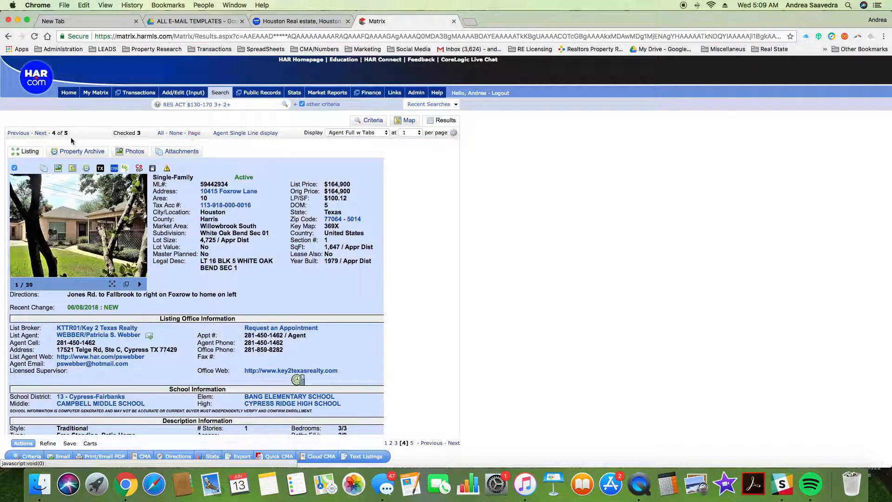
left_click(41, 134)
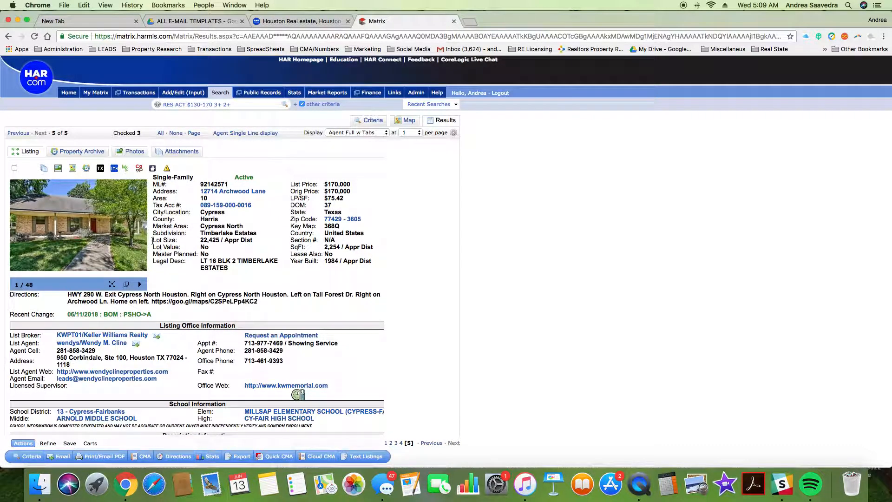
left_click(140, 234)
left_click(140, 233)
left_click(138, 234)
left_click(138, 234)
left_click(139, 234)
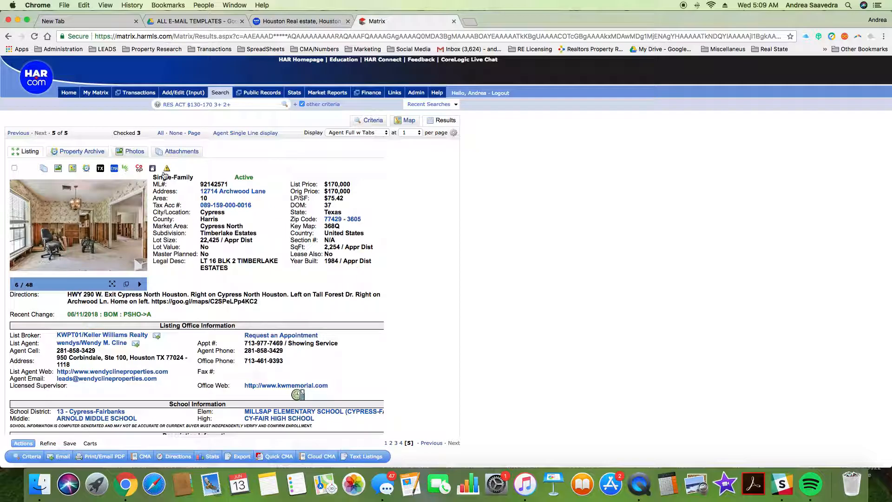
scroll(405, 271, "down", 15)
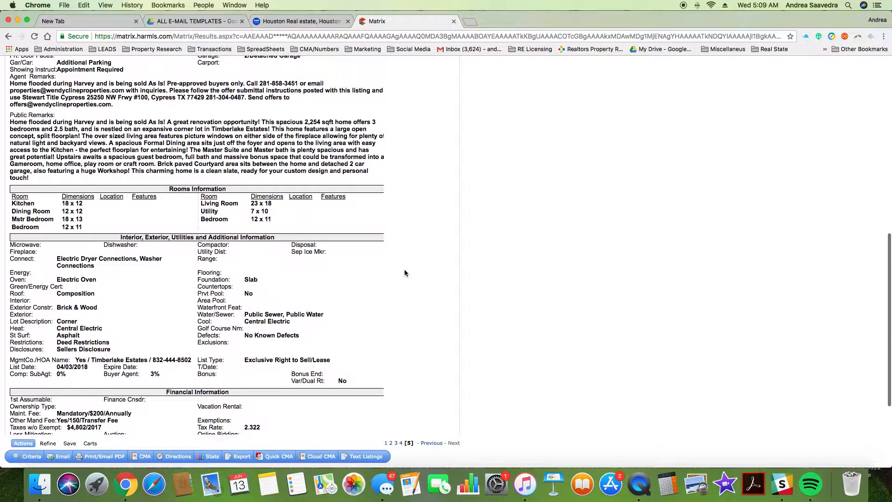
scroll(404, 273, "down", 5)
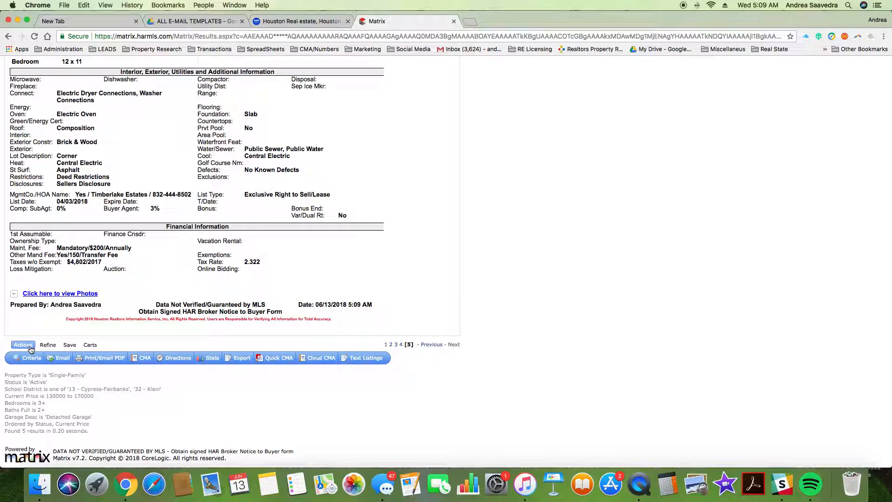
scroll(429, 288, "up", 20)
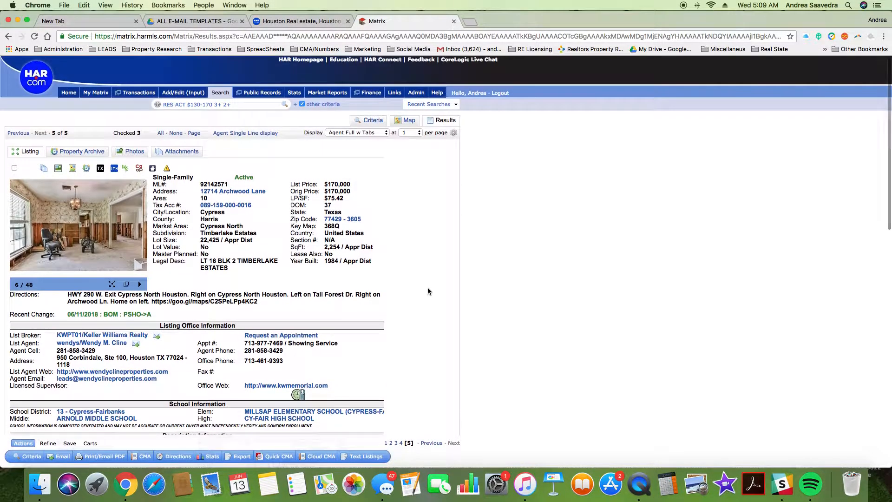
scroll(422, 290, "down", 15)
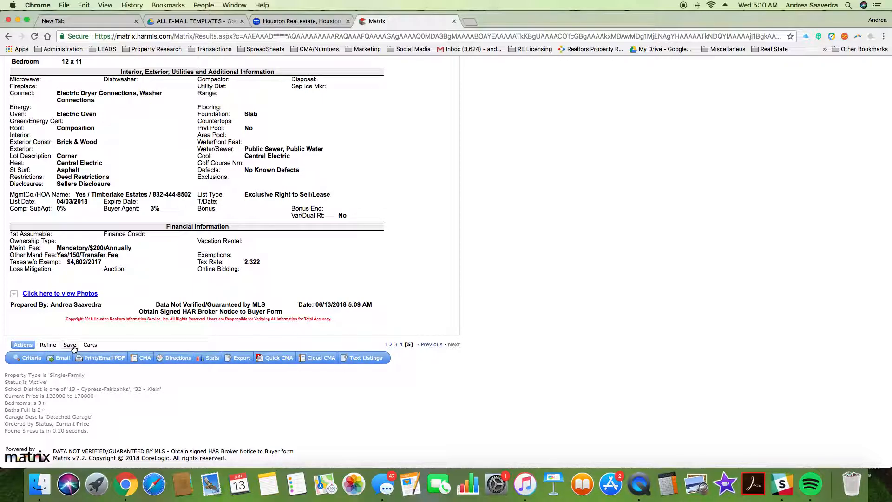
Step: Start a new auto email from these results and open the Create a New Contact form
left_click(71, 345)
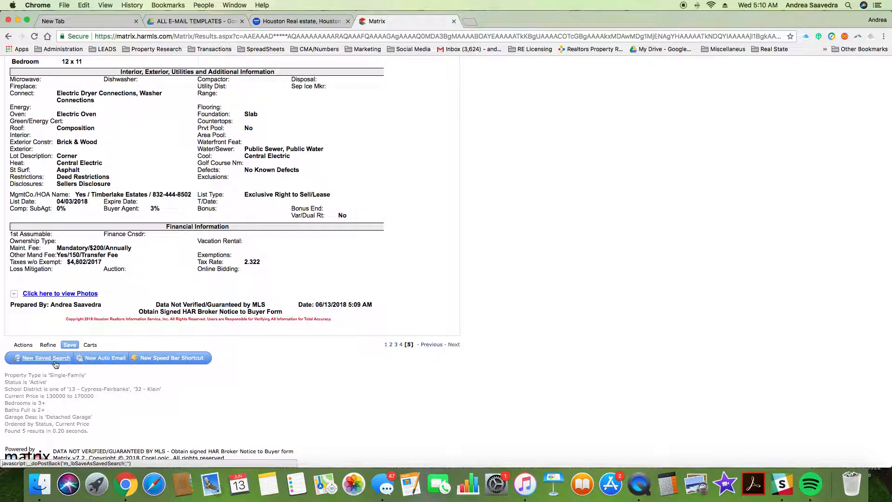
left_click(113, 361)
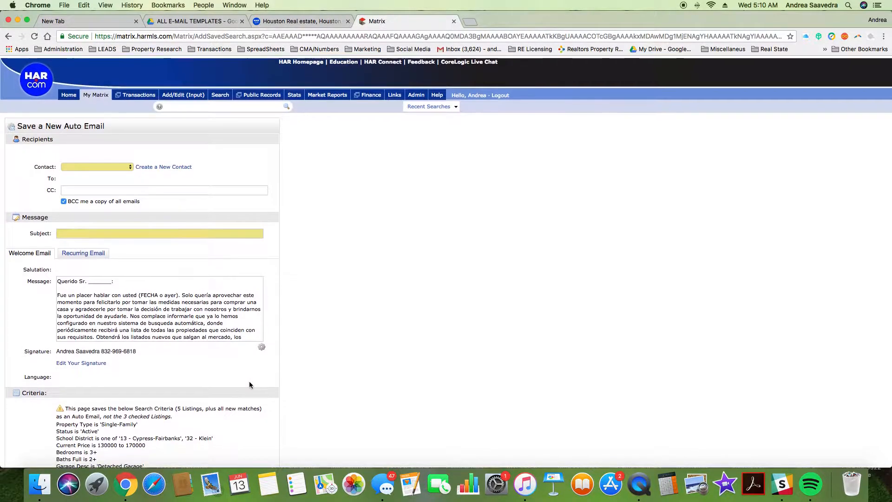
left_click(88, 166)
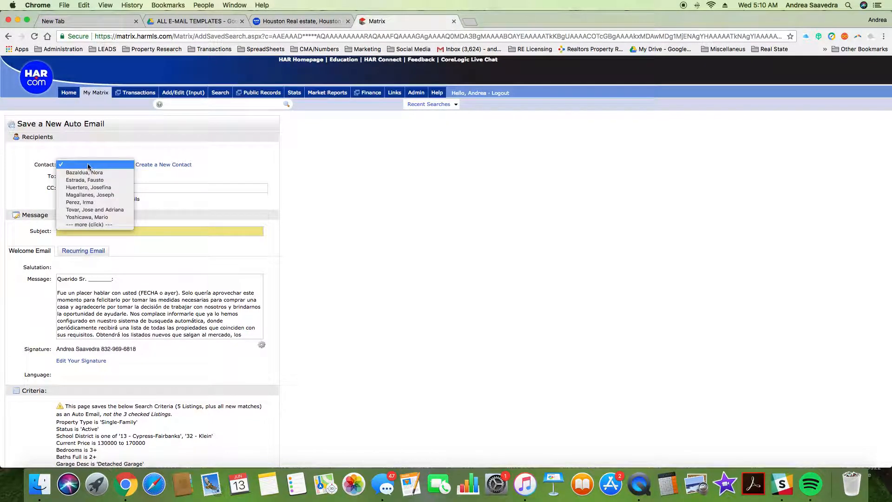
left_click(163, 167)
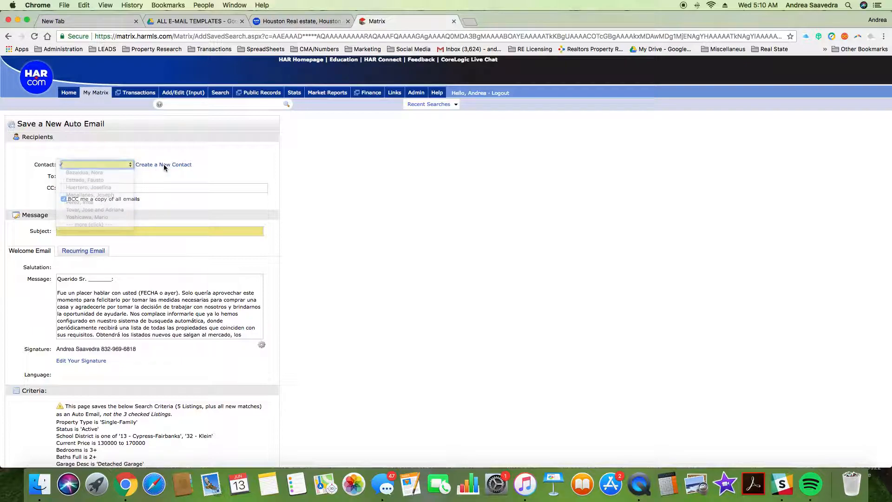
left_click(164, 165)
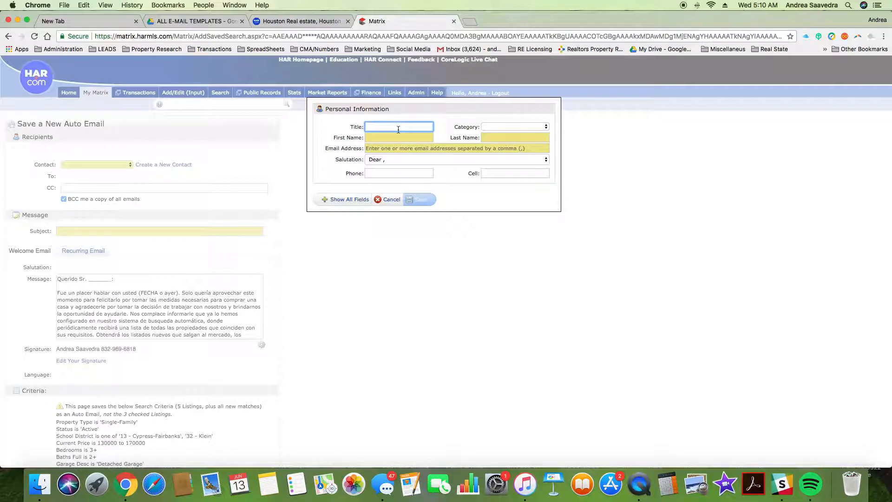
Step: Enter the title Sr. and set the contact category to Buyer
type("MR.")
key("BackSpace")
key("BackSpace")
key("BackSpace")
type("SR.")
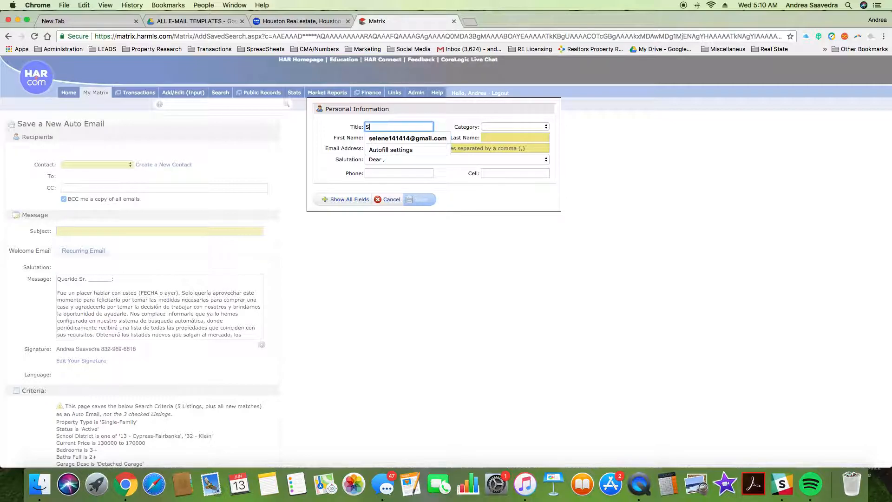
key("BackSpace")
key("BackSpace")
type("r")
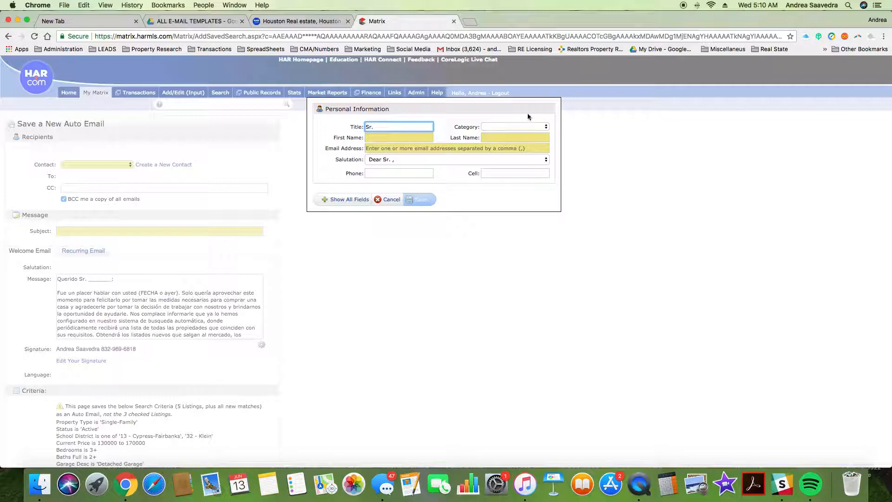
type(".")
left_click(493, 127)
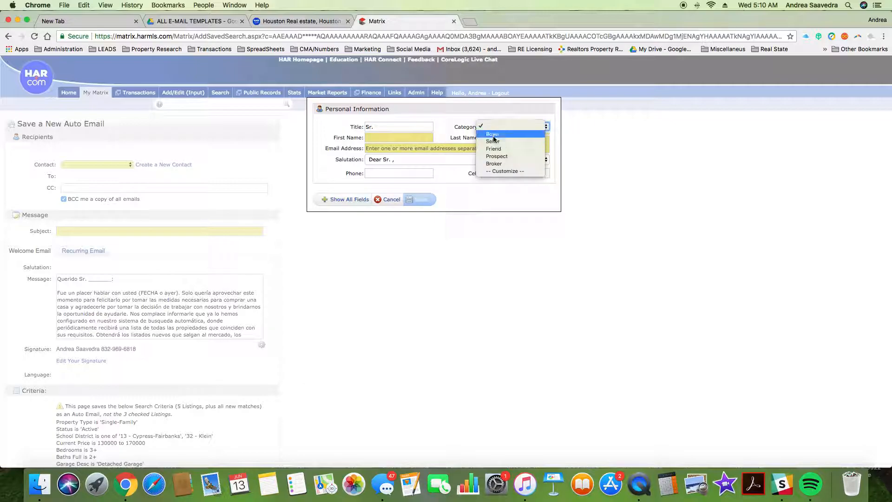
left_click(493, 135)
Step: Enter the buyer's first name, last name and e-mail address
left_click(402, 137)
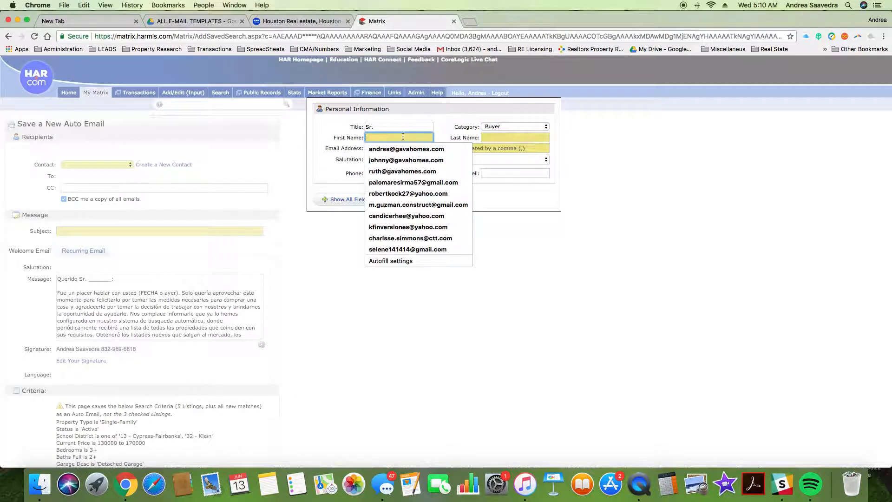
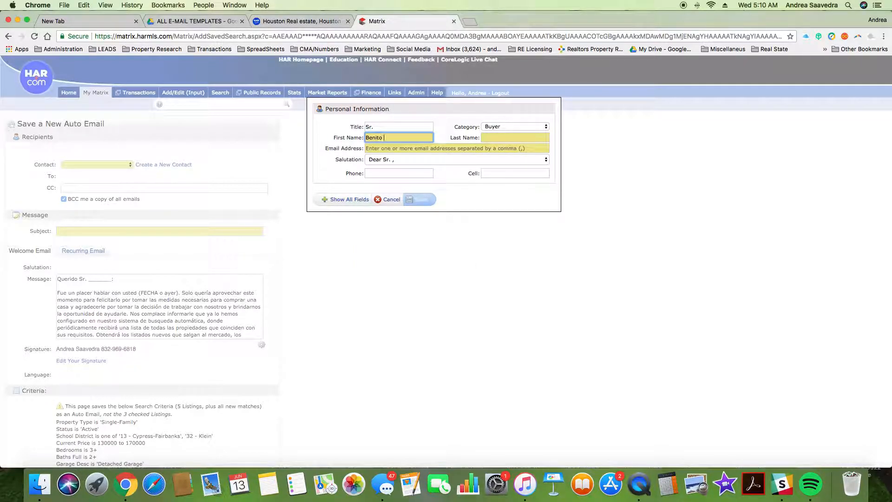
key("Tab")
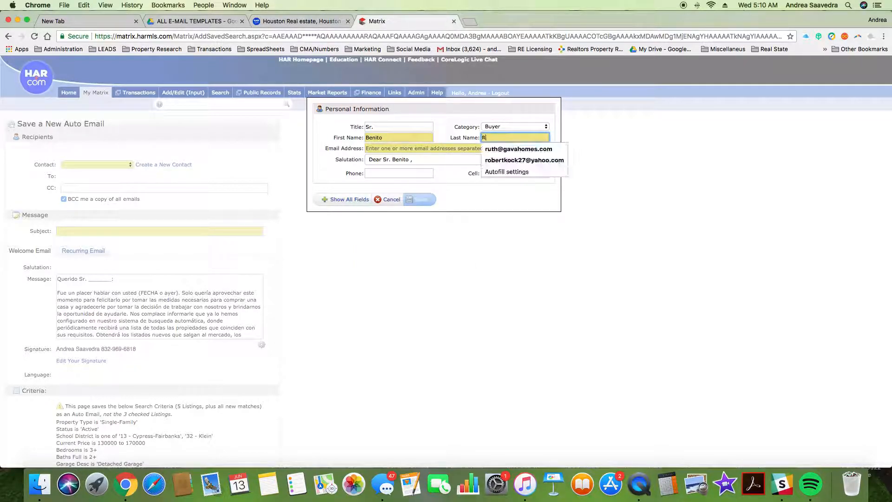
key("Tab")
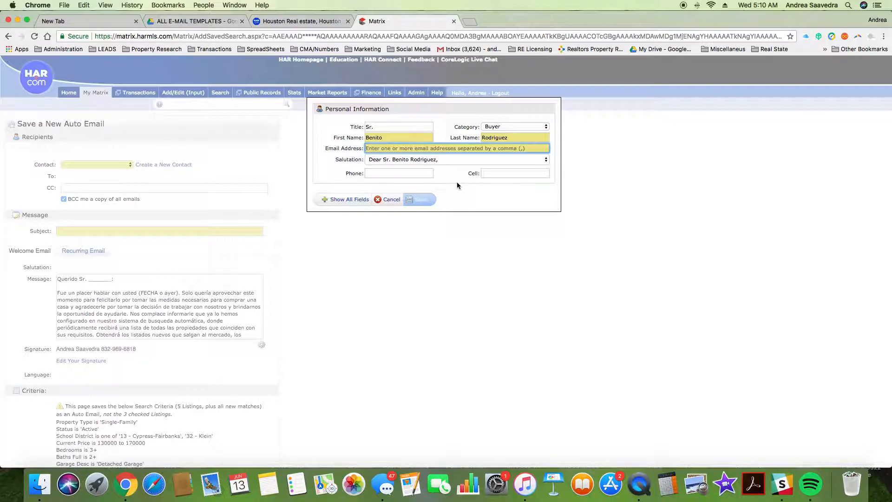
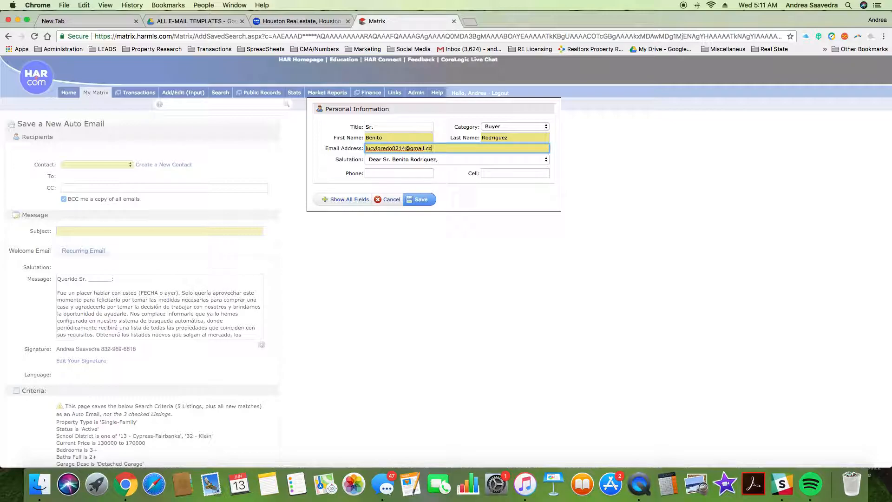
Step: Choose a custom salutation and enter 'Sr.'
left_click(388, 161)
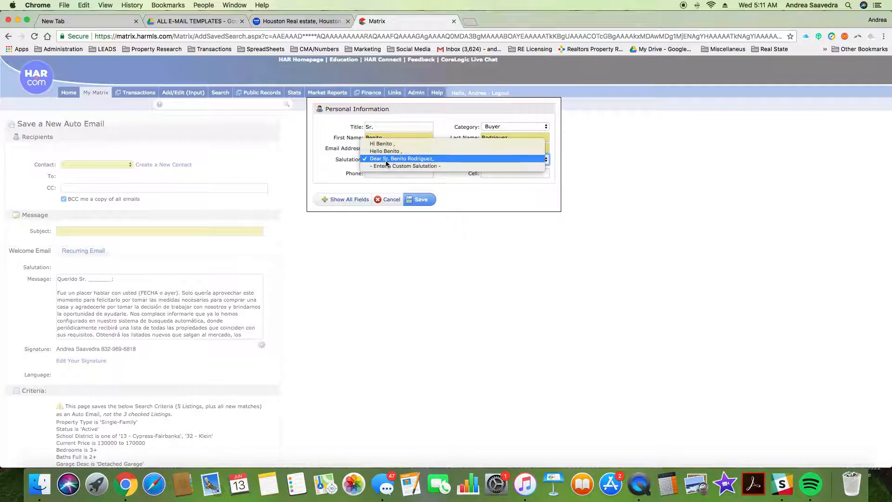
left_click(473, 189)
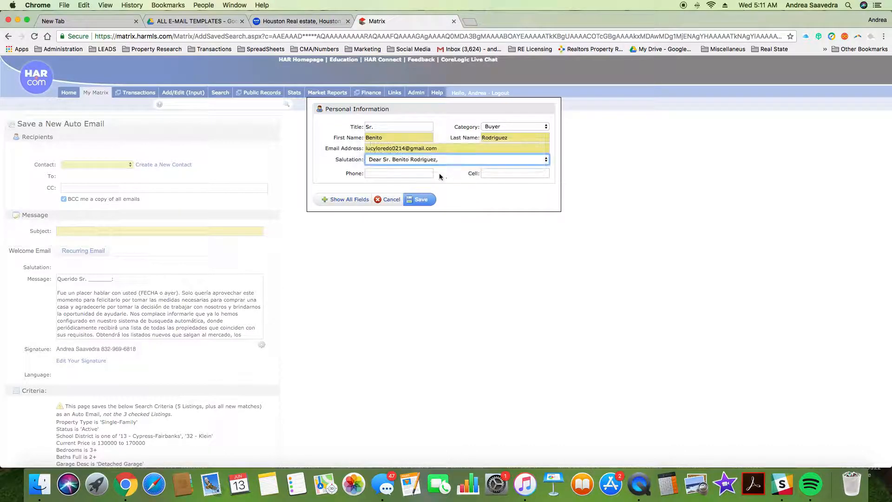
left_click(404, 163)
left_click(401, 167)
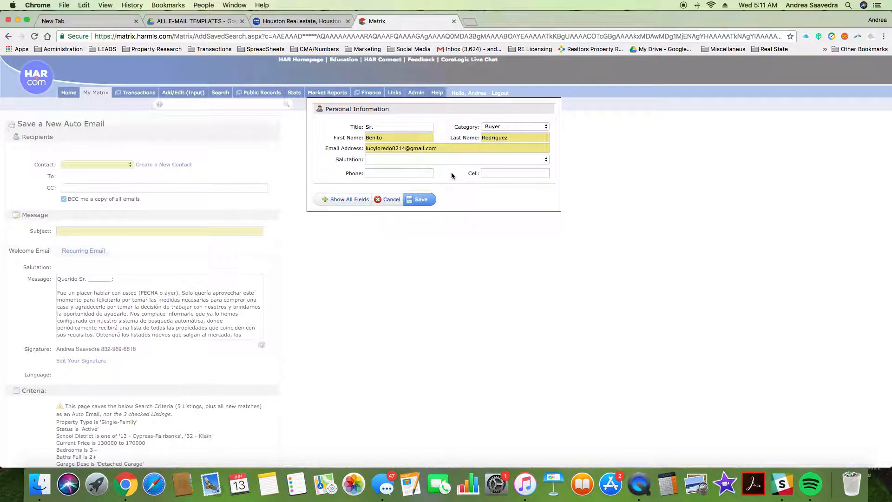
Step: Enter the buyer's phone number and reuse it as the cell number
left_click(413, 175)
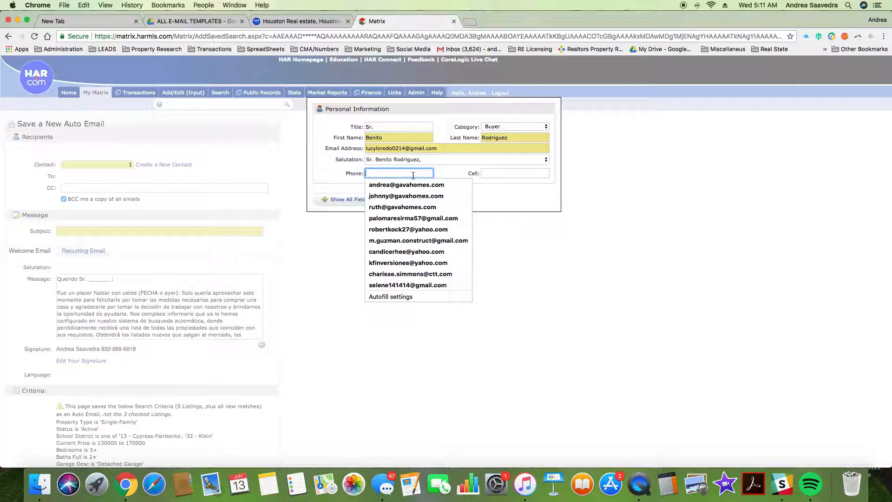
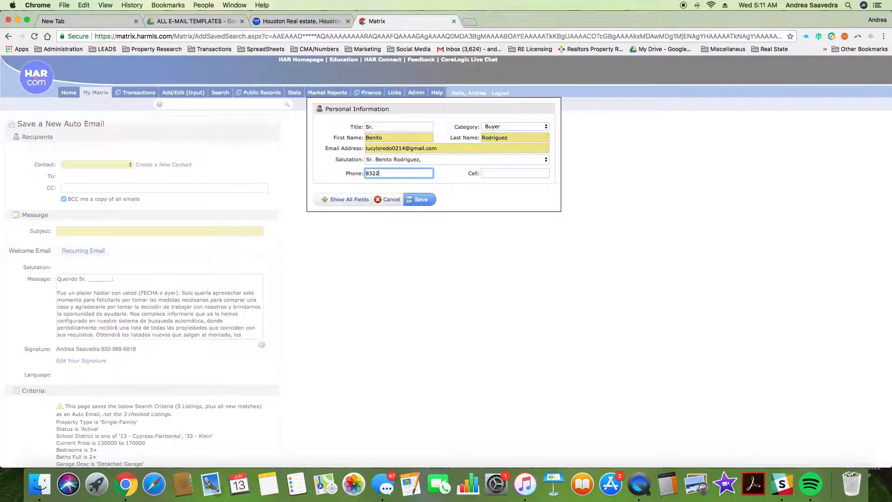
left_click_drag(423, 173, 317, 165)
key("super+c")
left_click(500, 173)
key("super+v")
Step: Save the new contact and add the agent's own address to CC
left_click(423, 199)
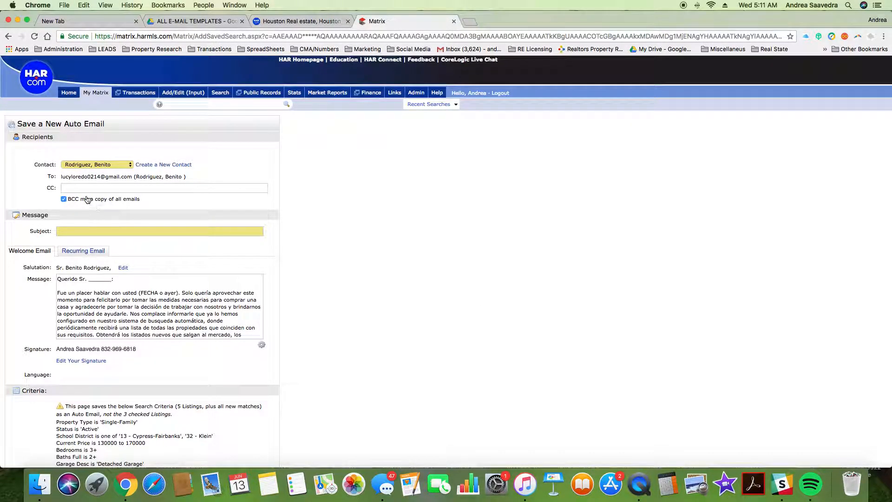
left_click(76, 187)
left_click(242, 164)
left_click(79, 188)
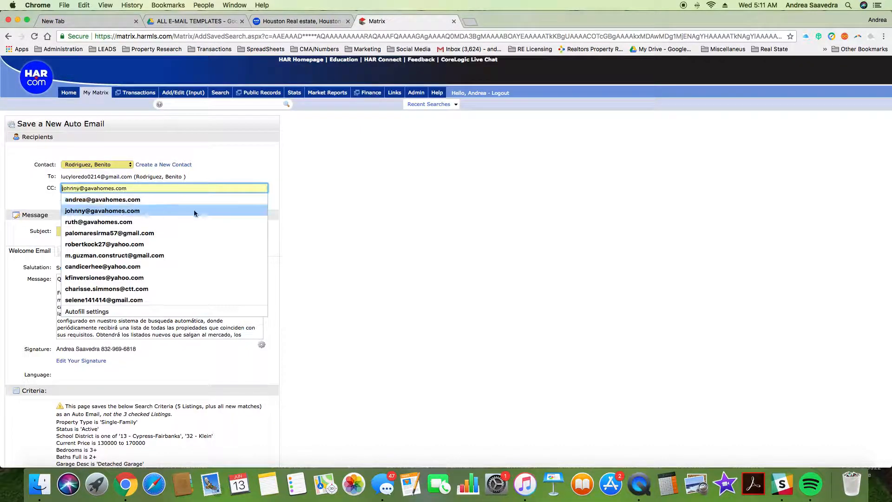
left_click(142, 197)
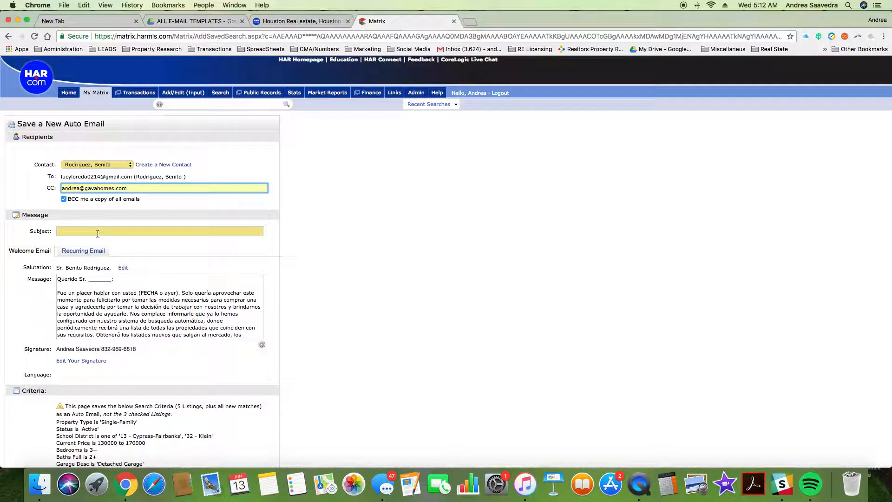
Step: Set the subject to 'Felicidades! Ya le hicimos su busqueda automatica!'
left_click(105, 235)
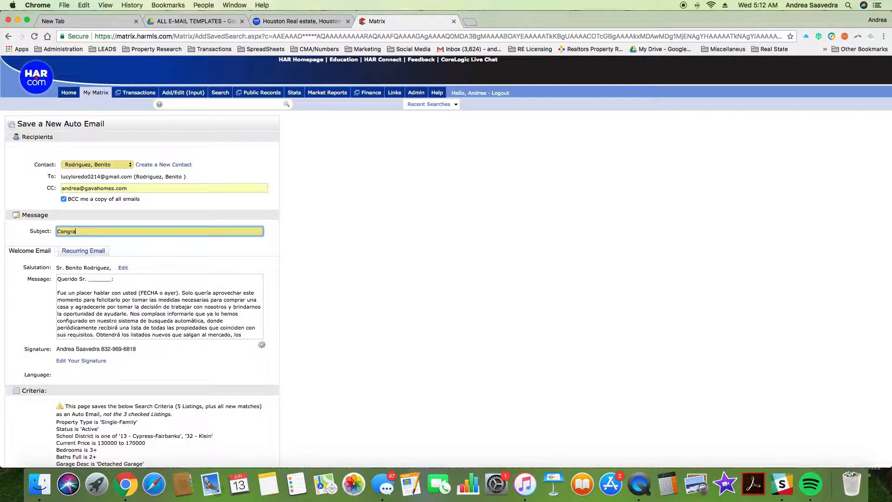
key("BackSpace")
key("BackSpace")
key("BackSpace")
type("cimos su busqueda ")
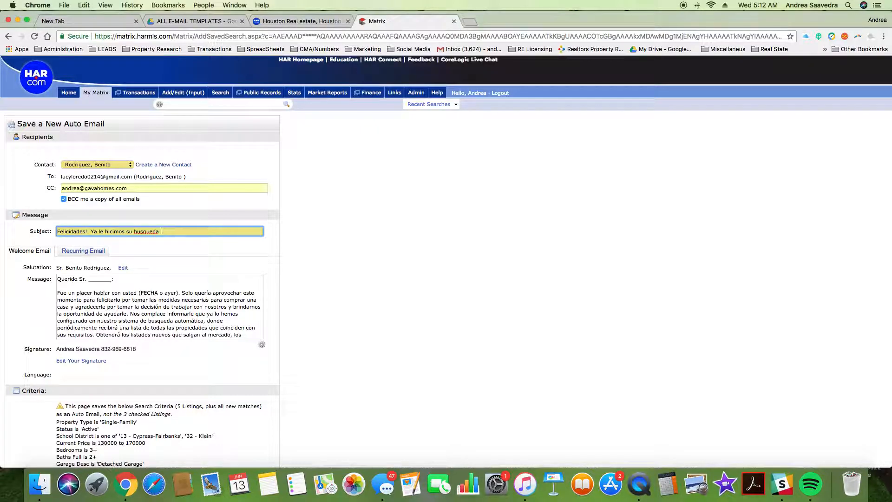
type("automatica!")
right_click(150, 231)
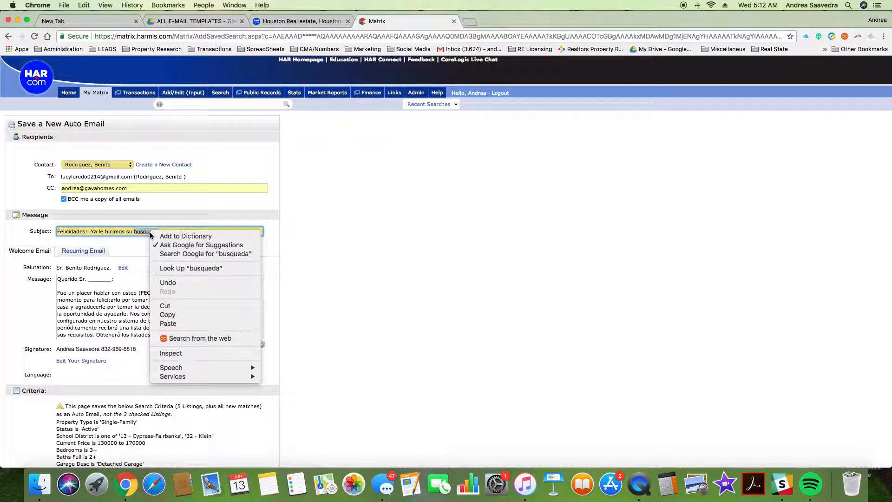
left_click(340, 229)
left_click(233, 232)
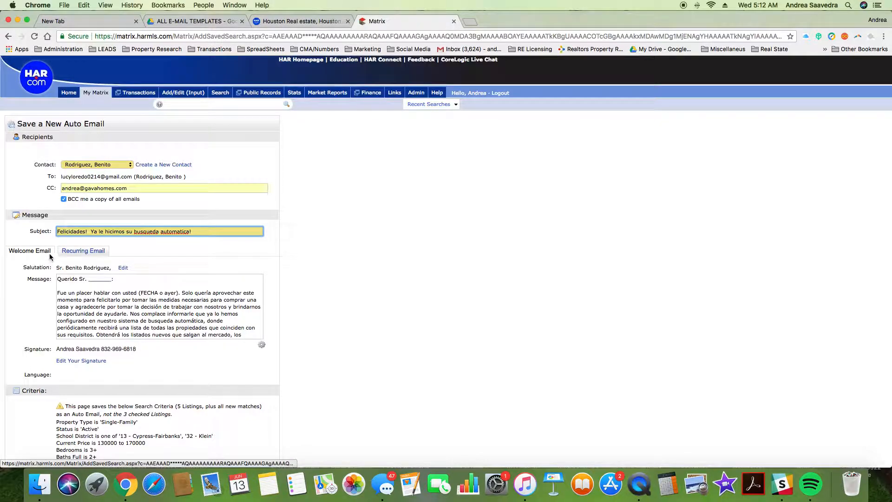
Step: Replace the old welcome message with the prepared Spanish message
left_click(76, 252)
left_click(42, 254)
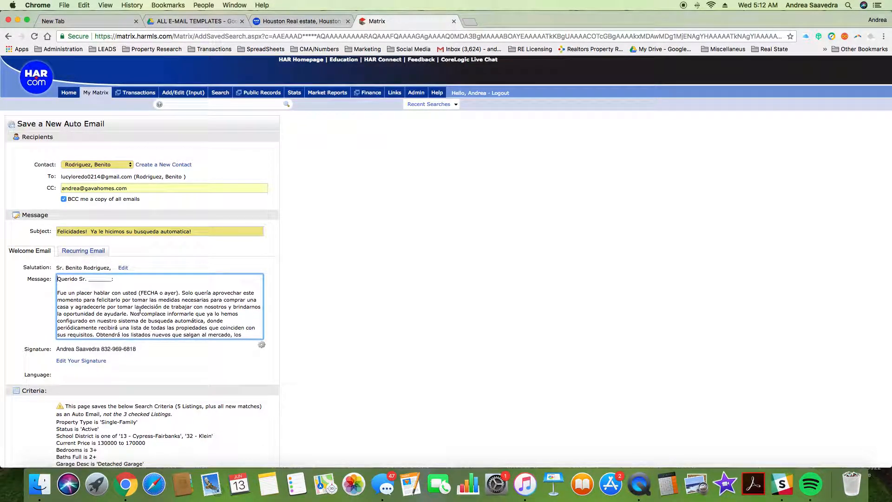
scroll(138, 311, "down", 5)
scroll(139, 311, "up", 5)
scroll(169, 315, "down", 5)
left_click_drag(107, 331, 31, 257)
key("BackSpace")
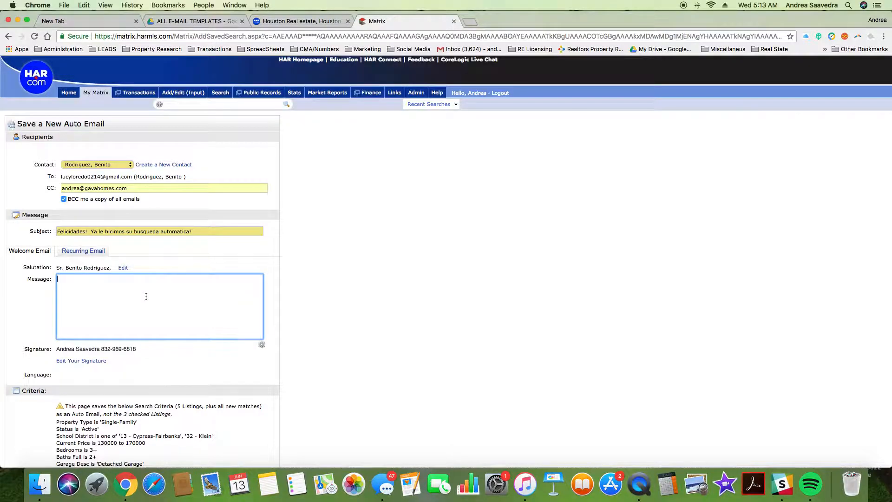
key("super+v")
Step: Remove the duplicate 'Querido Sr.' greeting and the '(FECHA o ayer)' date placeholder
scroll(147, 296, "up", 10)
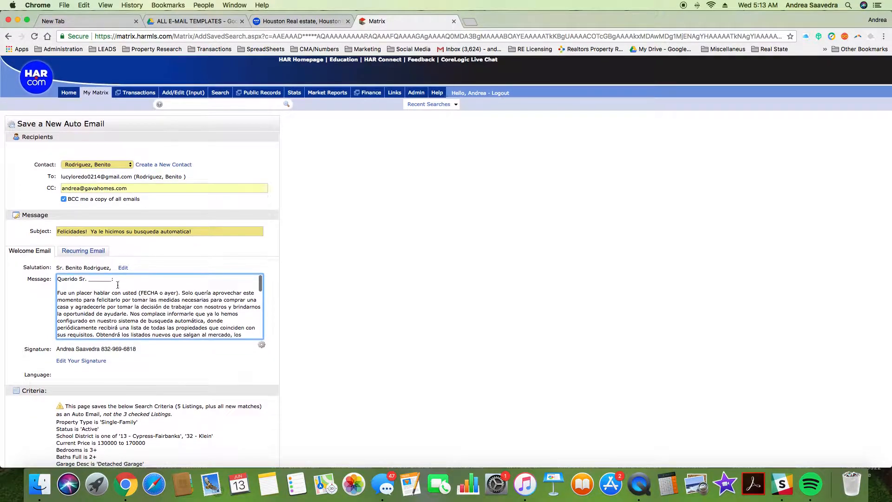
left_click_drag(115, 279, 27, 280)
key("BackSpace")
key("Delete")
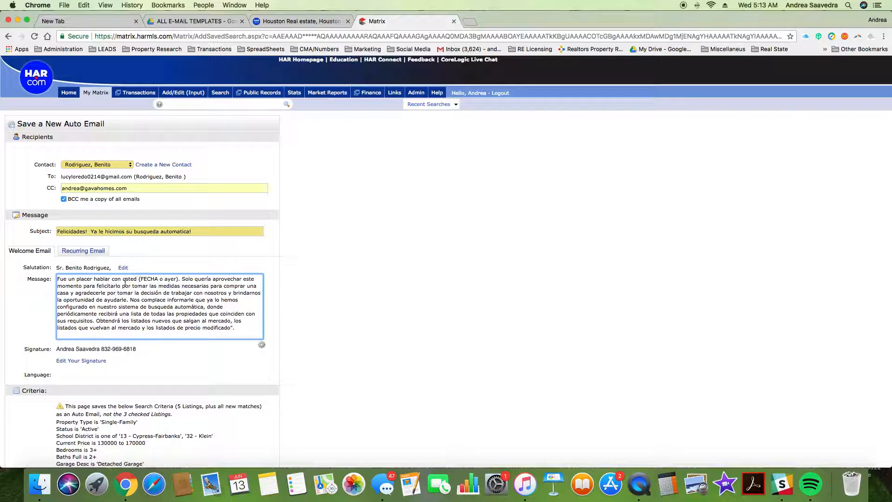
left_click_drag(179, 280, 140, 280)
key("BackSpace")
key("BackSpace")
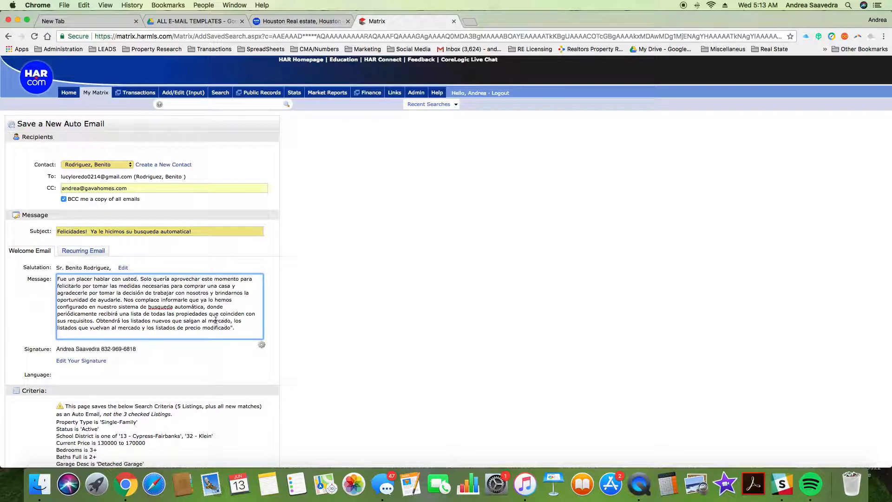
Step: Delete the pre-approval letter line and prefix the signed checks line with a dash
scroll(223, 311, "down", 4)
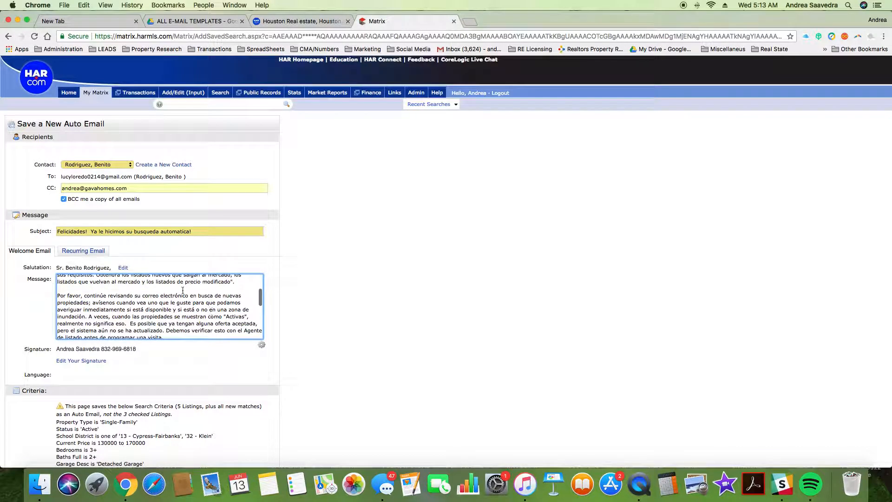
scroll(207, 300, "down", 2)
scroll(209, 301, "up", 2)
scroll(150, 302, "down", 10)
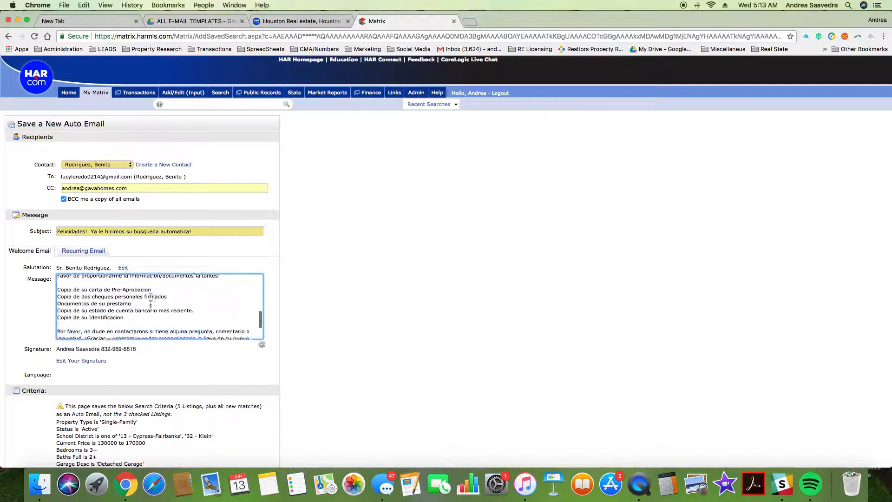
scroll(151, 304, "up", 5)
scroll(177, 327, "down", 1)
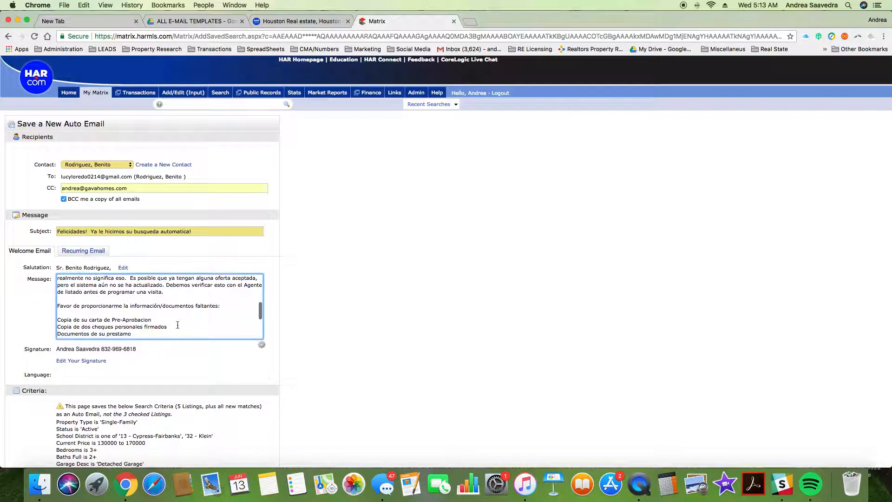
scroll(186, 312, "down", 2)
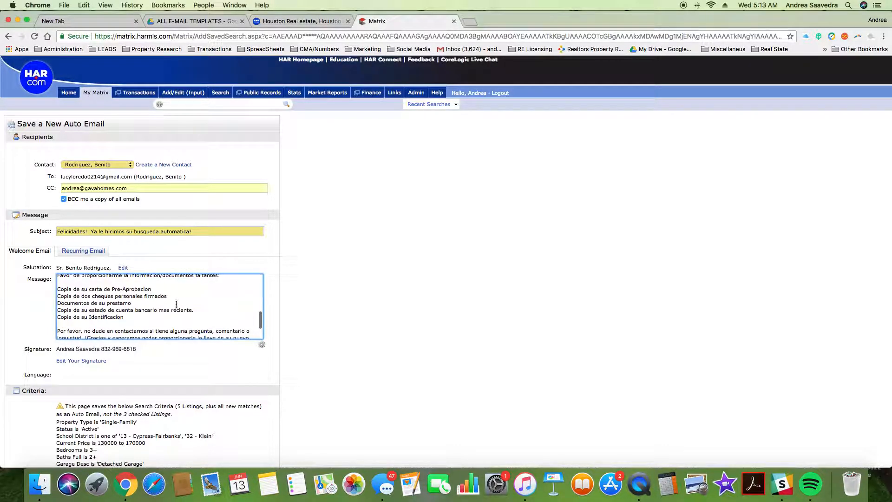
scroll(150, 302, "up", 1)
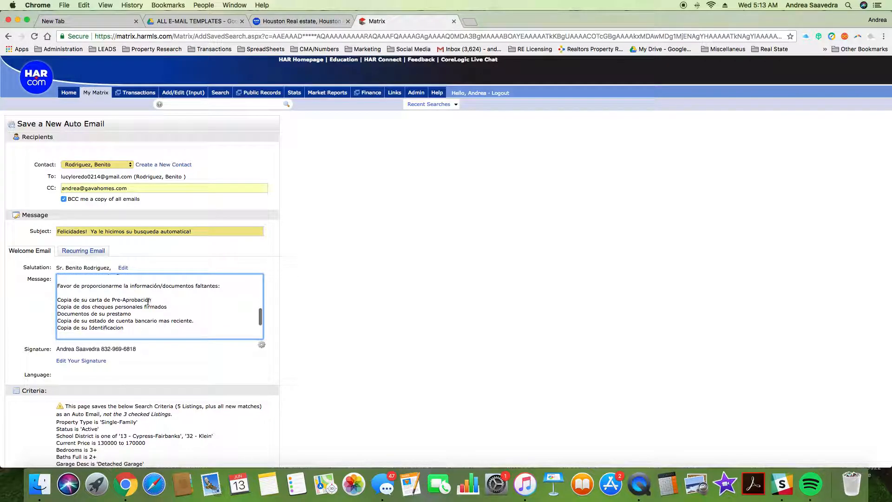
scroll(134, 313, "down", 1)
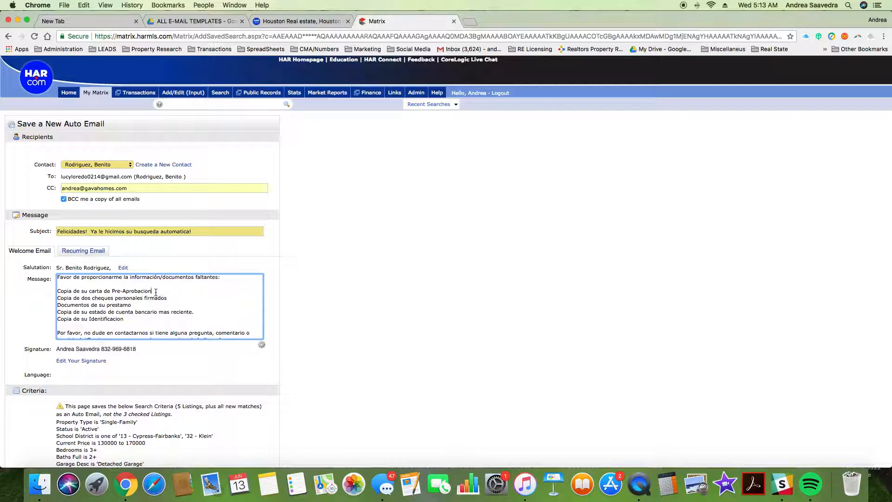
left_click_drag(156, 292, 57, 292)
key("BackSpace")
key("Delete")
type("-")
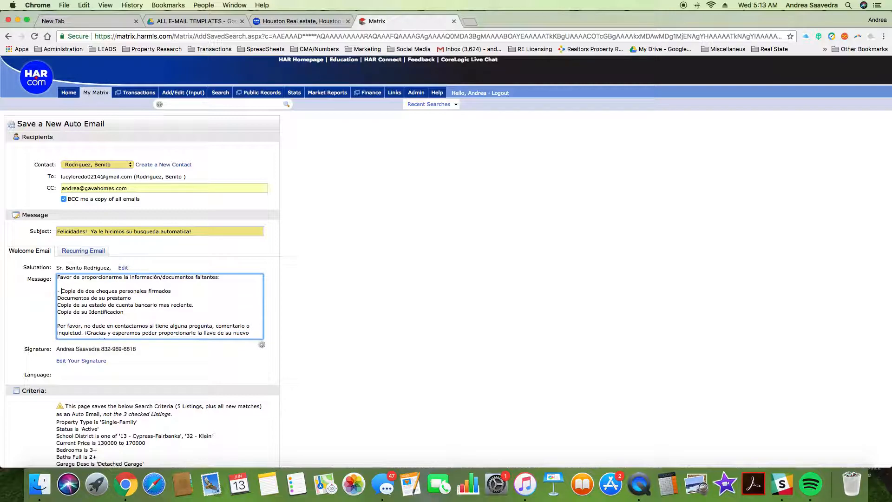
left_click(172, 291)
key("Return")
Step: Delete the loan, bank statement and ID lines plus the blank lines before the closing
scroll(115, 315, "down", 3)
scroll(115, 315, "up", 1)
left_click_drag(123, 296, 55, 277)
left_click(190, 316)
scroll(190, 317, "down", 3)
scroll(165, 300, "up", 1)
left_click_drag(134, 311, 57, 296)
key("BackSpace")
key("Delete")
key("Delete")
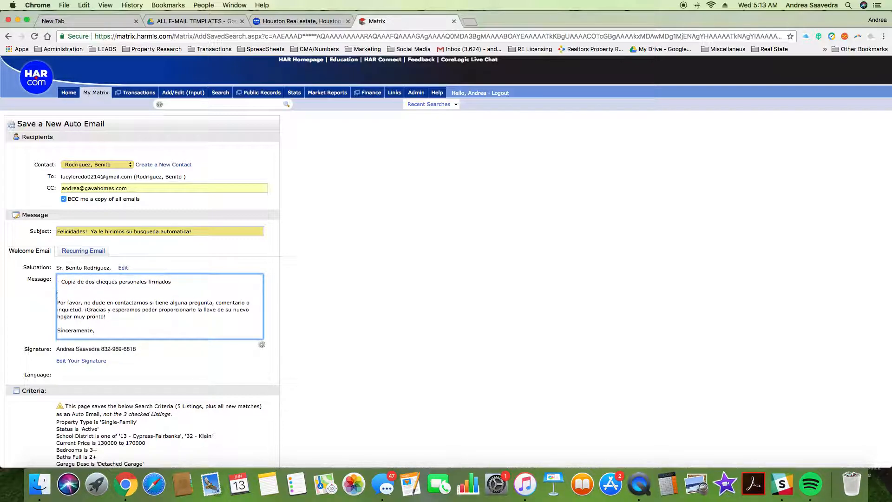
scroll(124, 308, "up", 3)
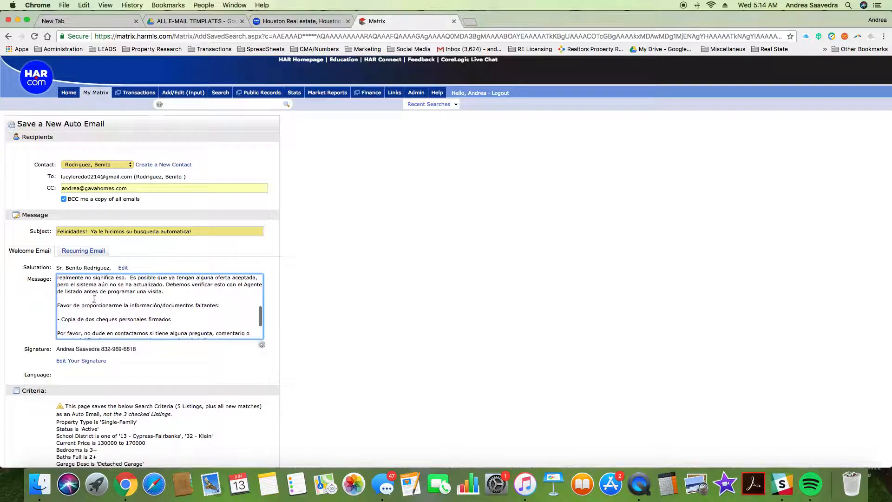
scroll(211, 319, "down", 2)
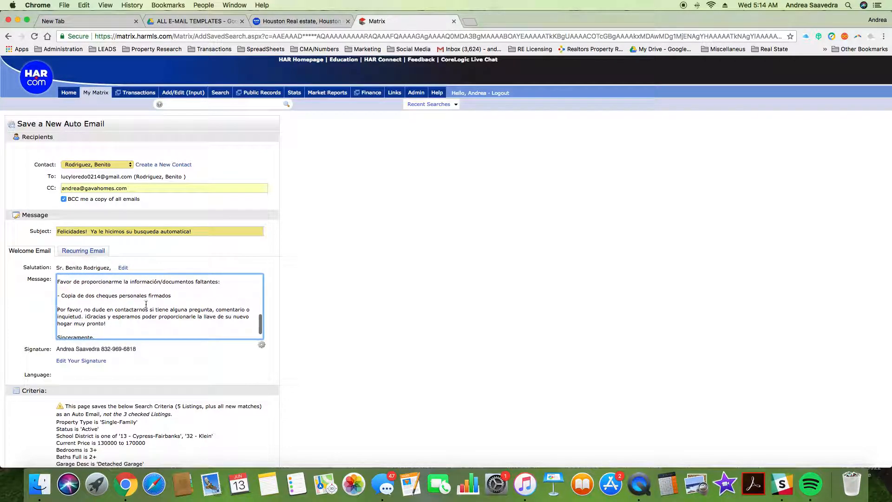
left_click(178, 296)
scroll(200, 298, "up", 5)
scroll(199, 298, "up", 2)
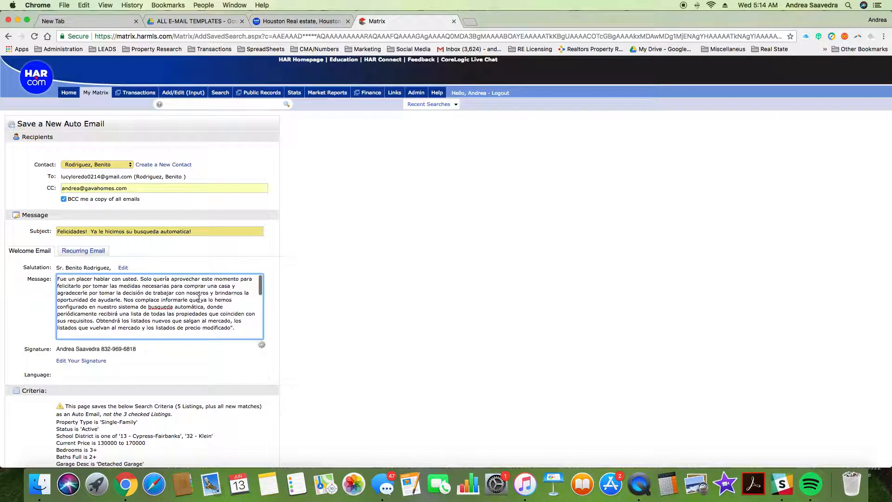
scroll(198, 298, "down", 2)
scroll(198, 298, "up", 3)
scroll(198, 299, "down", 8)
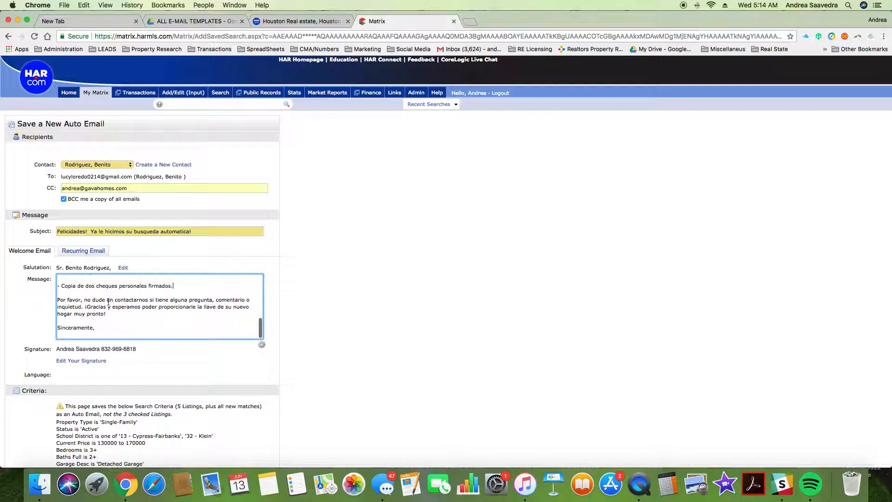
scroll(117, 311, "up", 10)
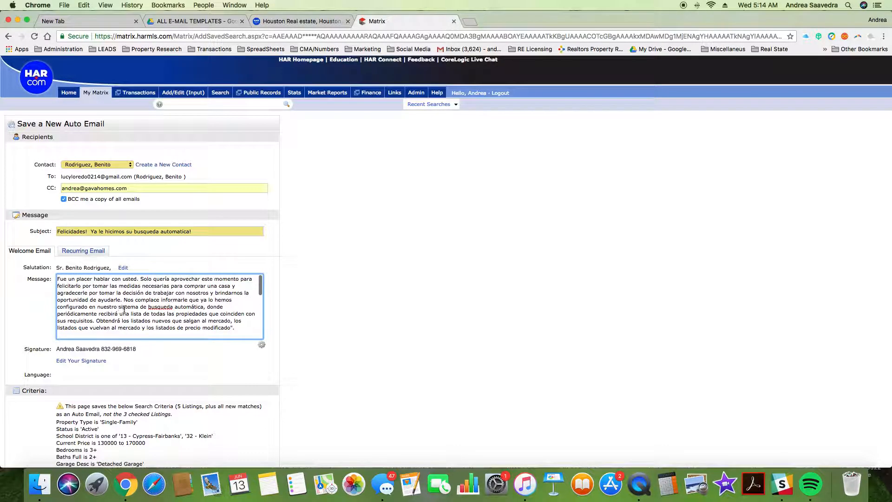
scroll(125, 309, "down", 10)
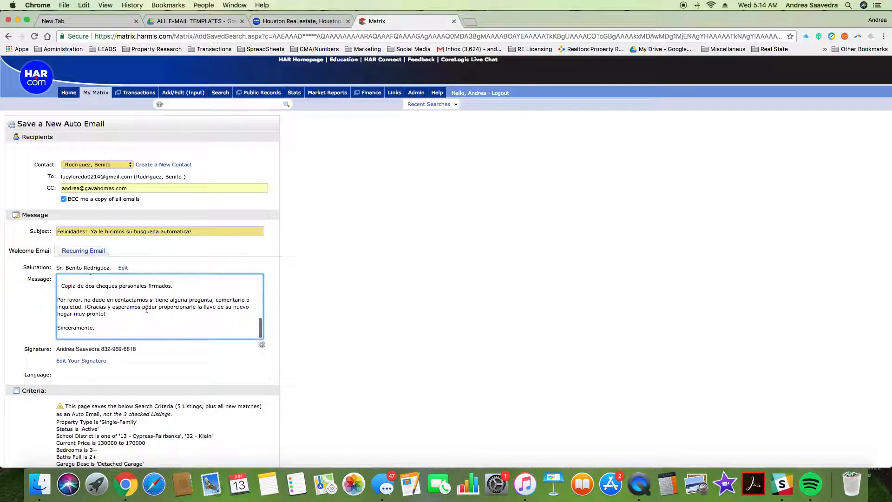
scroll(117, 318, "down", 3)
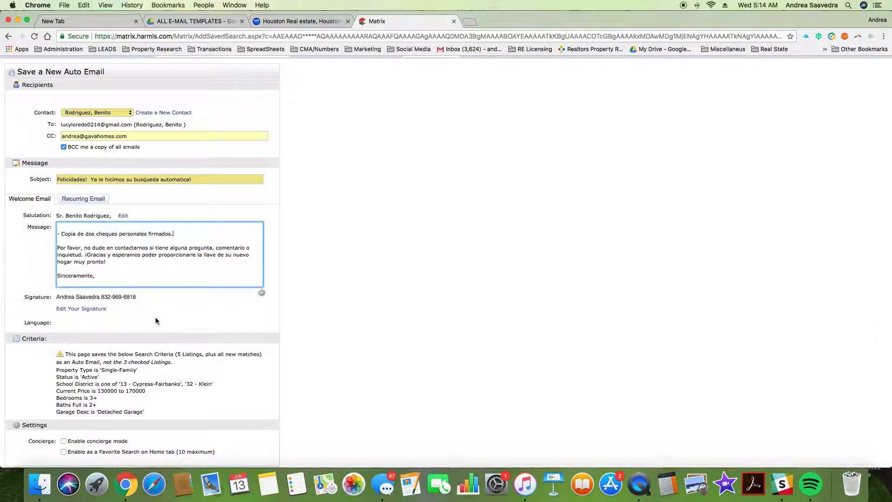
scroll(155, 317, "down", 4)
scroll(155, 317, "up", 3)
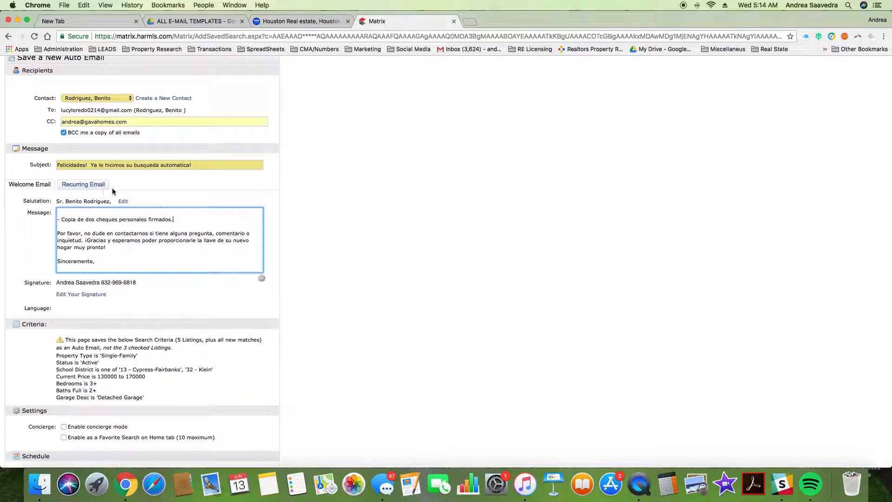
scroll(110, 242, "up", 5)
scroll(109, 242, "up", 8)
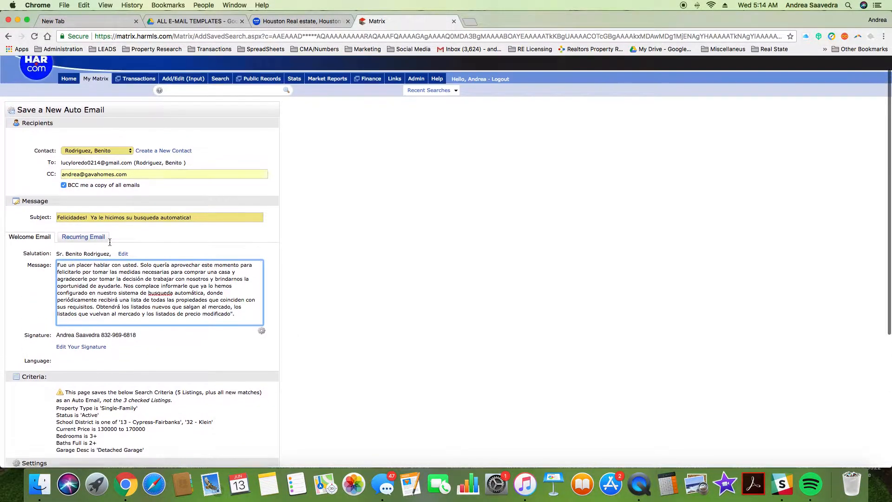
scroll(182, 317, "down", 10)
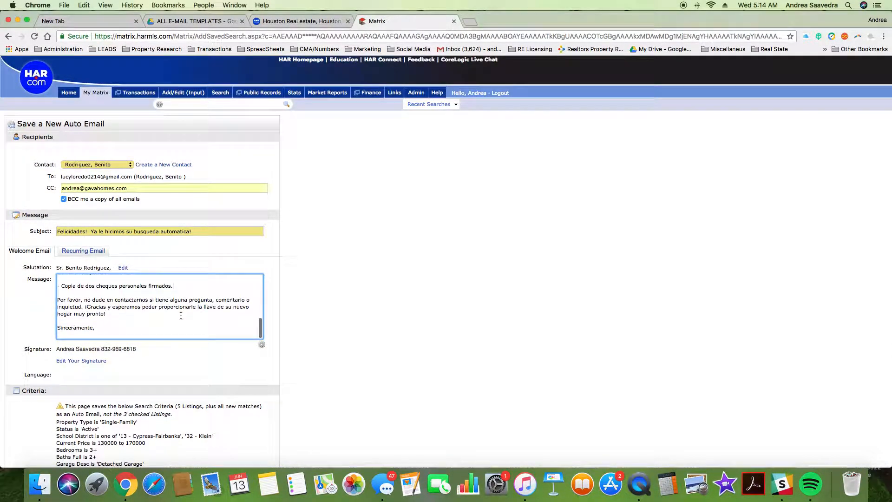
scroll(180, 315, "up", 10)
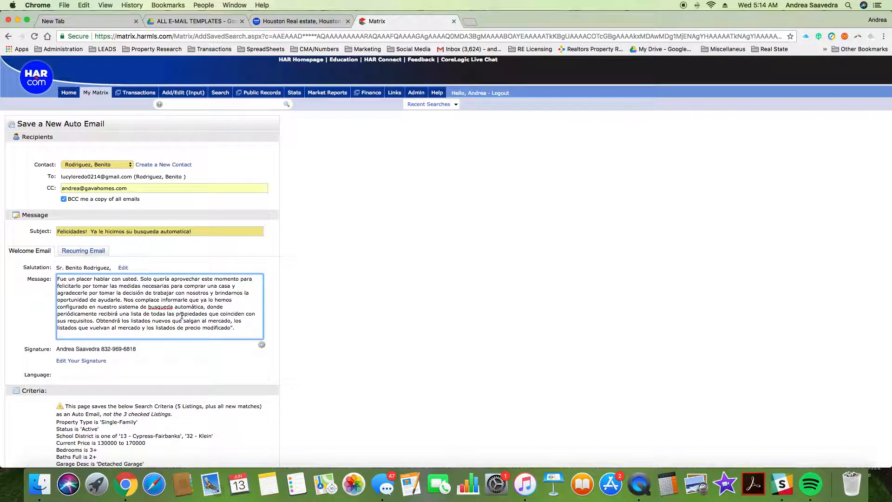
Step: Use the gear menu to make the edited Spanish message the default Welcome Email text
left_click(262, 346)
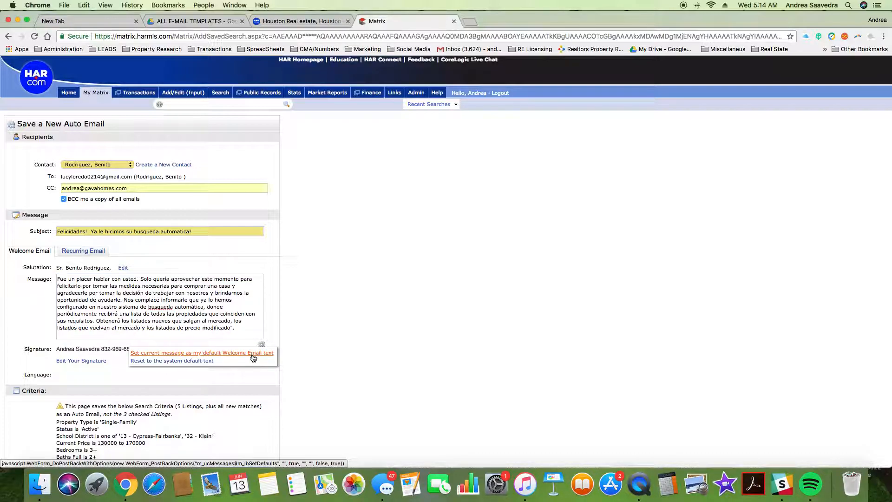
left_click(254, 353)
scroll(161, 326, "down", 10)
scroll(170, 310, "down", 10)
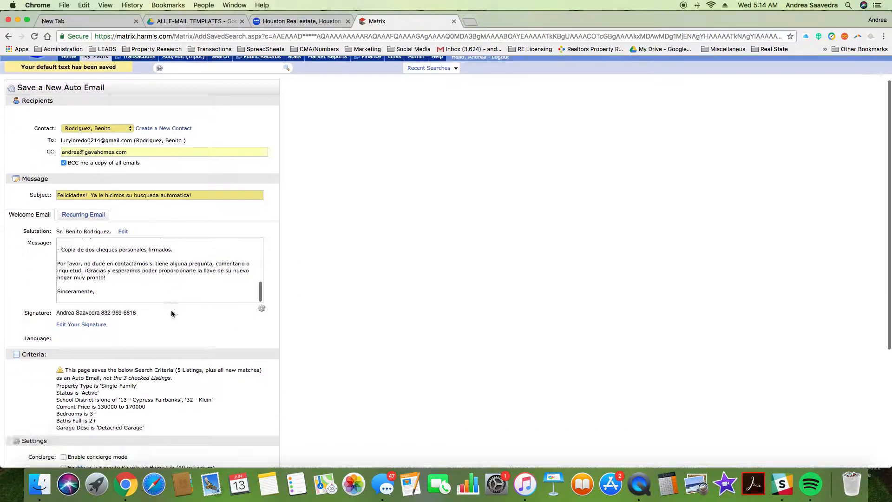
scroll(169, 309, "up", 10)
scroll(137, 277, "up", 10)
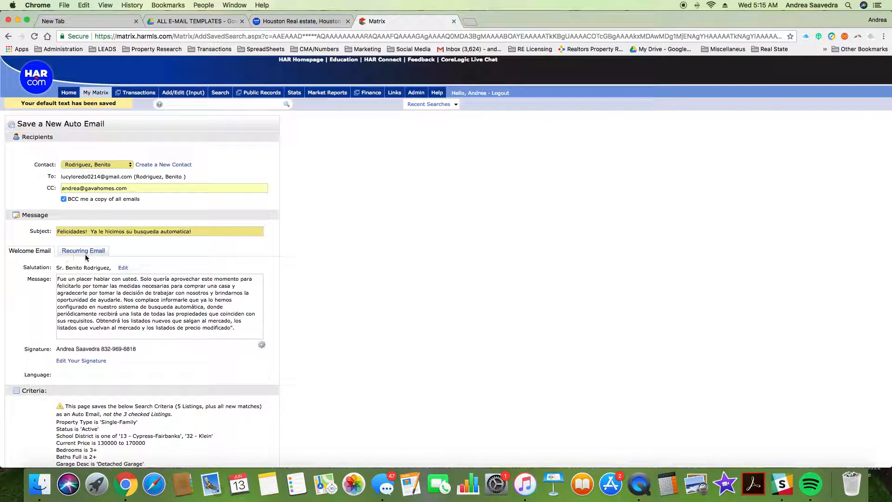
Step: Switch to the Recurring Email message and review its Spanish text starting 'Aqui esta una o mas casas'
left_click(93, 254)
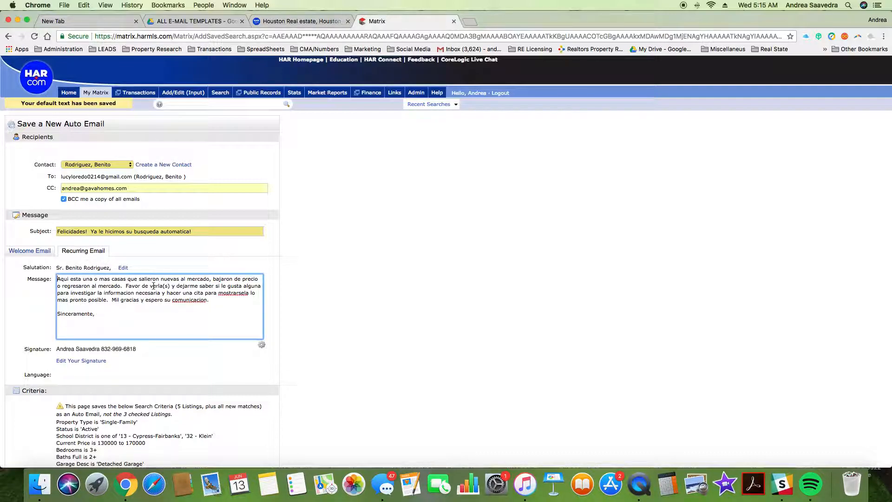
left_click(171, 301)
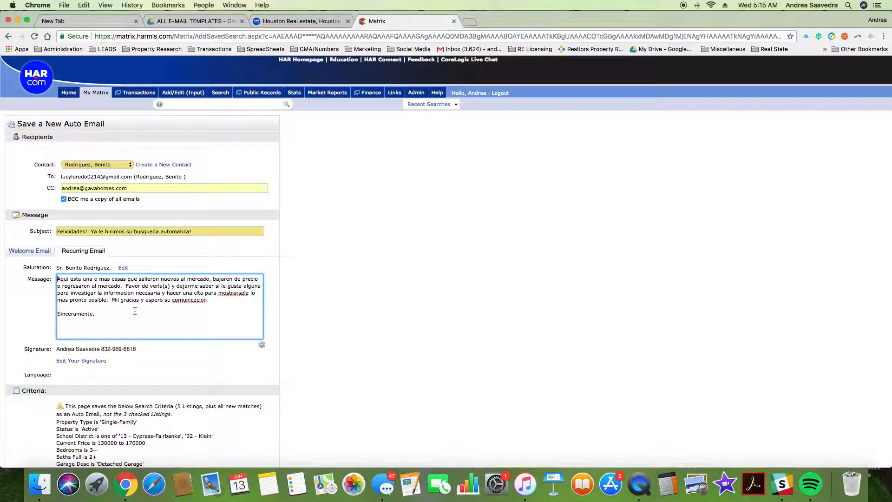
scroll(138, 346, "down", 10)
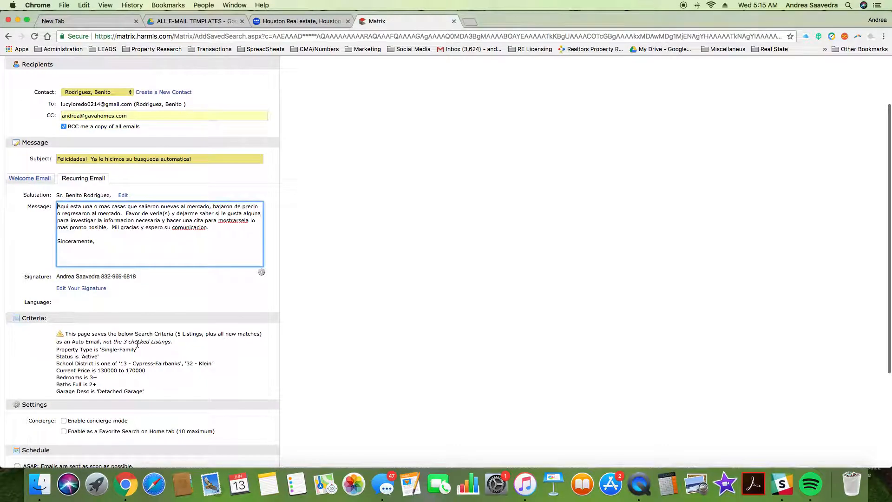
scroll(137, 347, "up", 5)
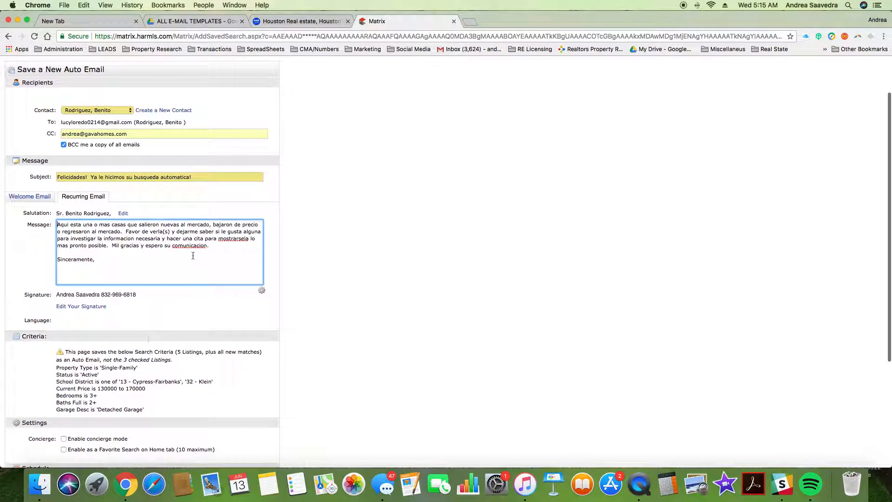
Step: Replace the subject with 'Casas de Venta en Cyfair y Klien District con Garage separado'
left_click(206, 177)
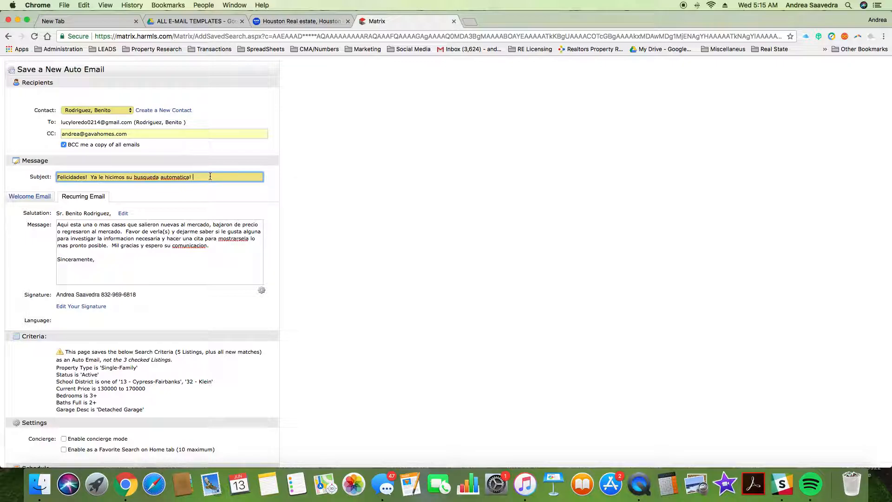
left_click_drag(210, 176, 30, 176)
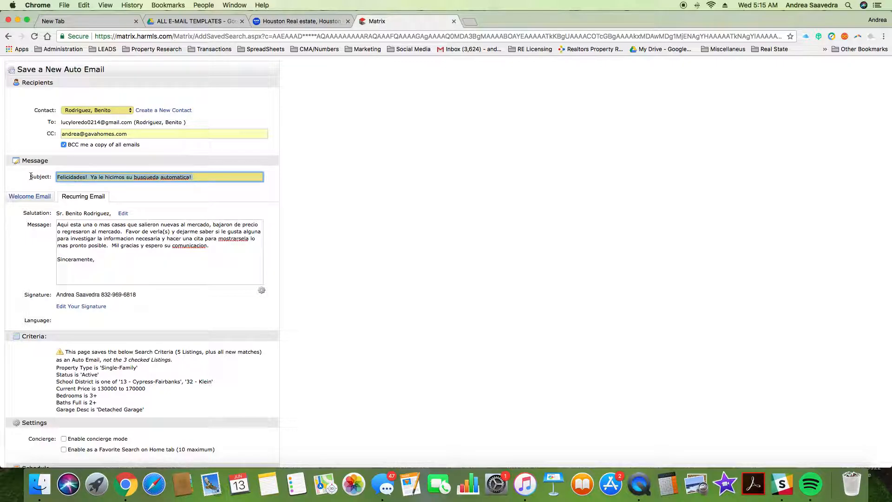
key("BackSpace")
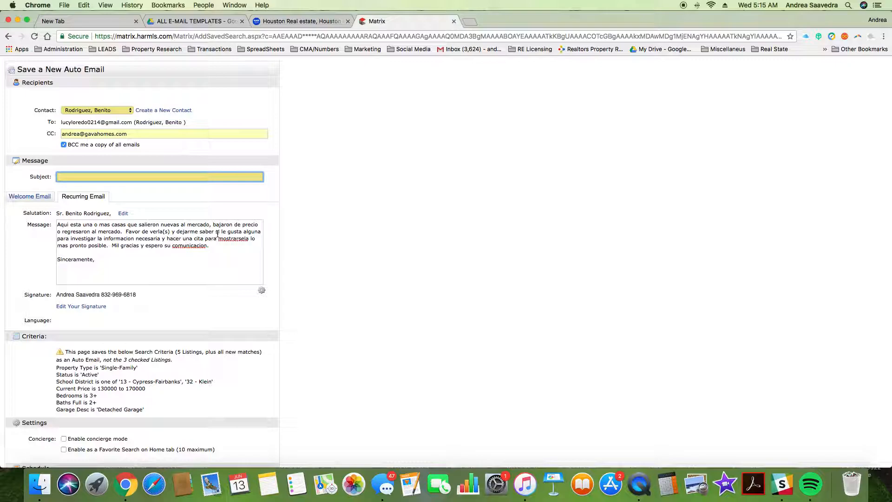
type("Houses")
key("BackSpace")
key("BackSpace")
key("BackSpace")
type("Casas de Venta en C")
type("yp")
type("fair and ")
type("IK")
type("Klien D")
type("istrict")
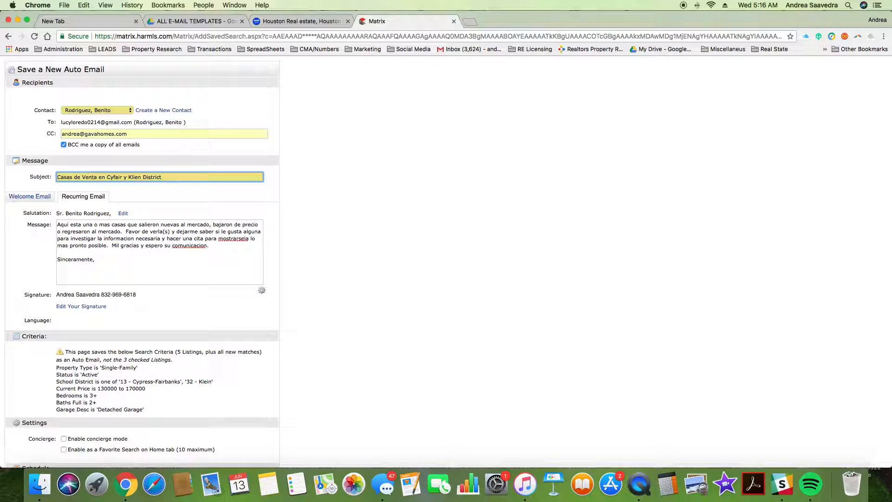
type("with")
key("BackSpace")
type("con Garage separado")
Step: Prefix the subject with the buyer's full name and a hyphen
left_click(41, 201)
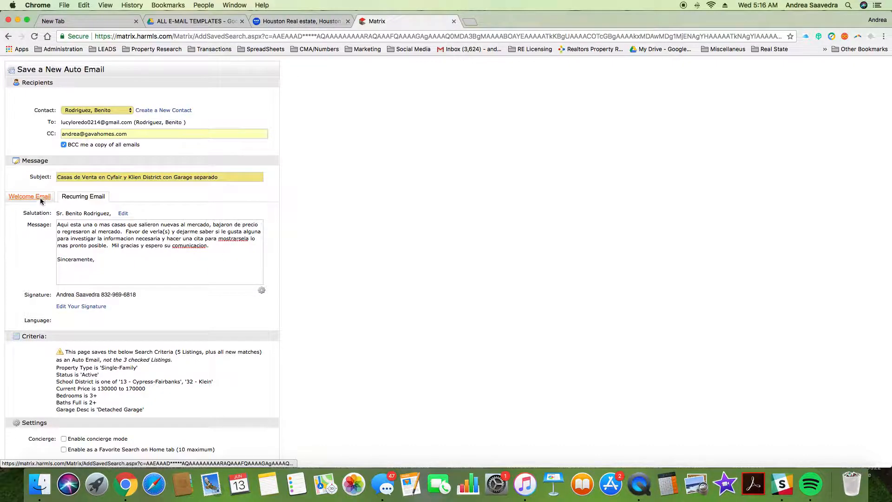
left_click(83, 197)
left_click(209, 177)
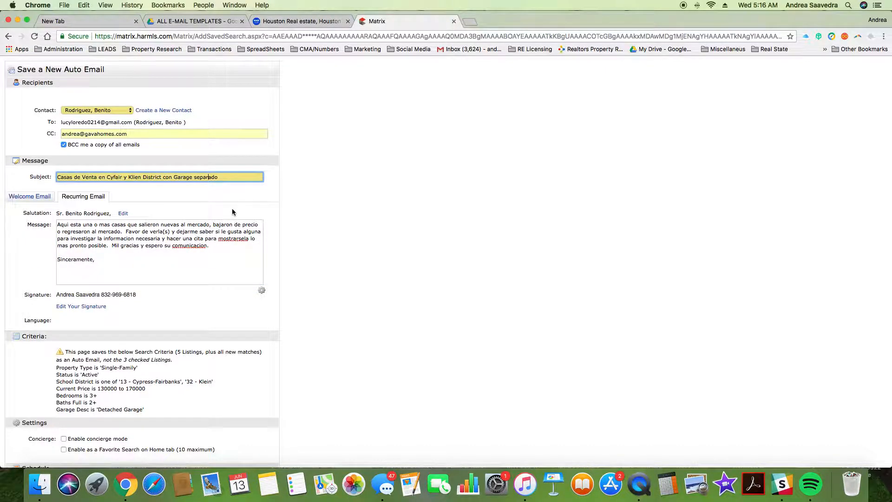
scroll(229, 208, "down", 5)
scroll(228, 208, "up", 6)
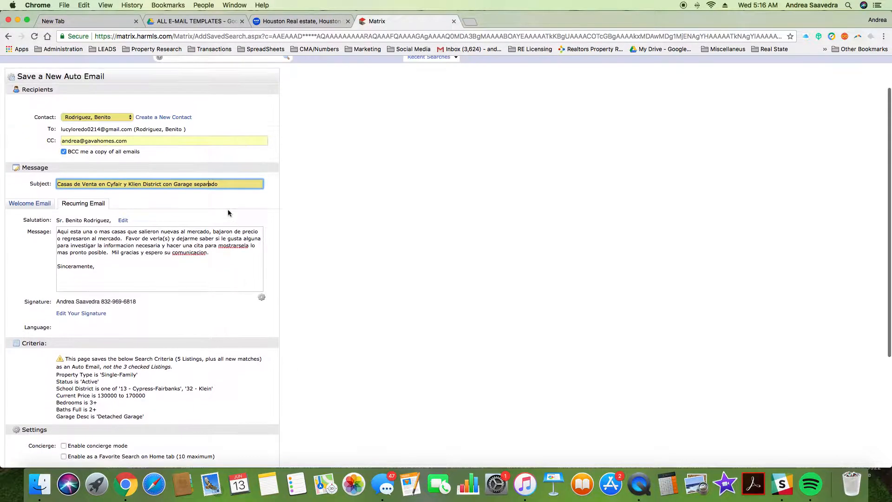
left_click(244, 185)
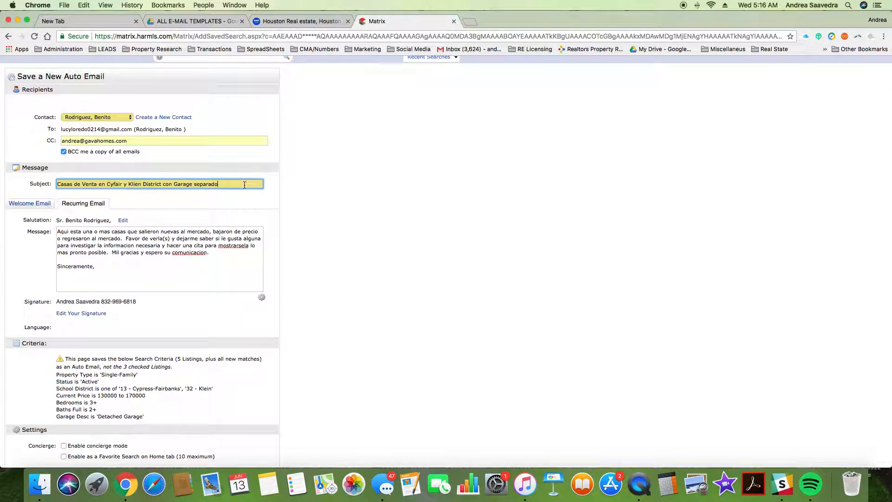
left_click(58, 184)
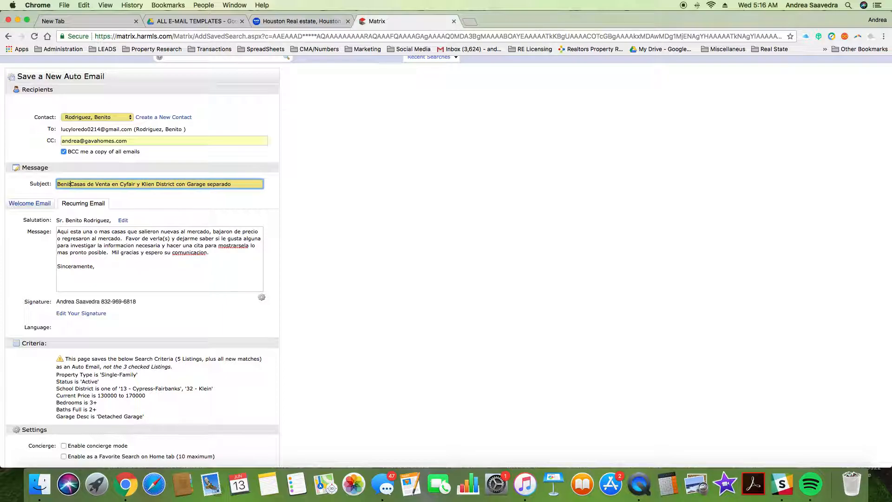
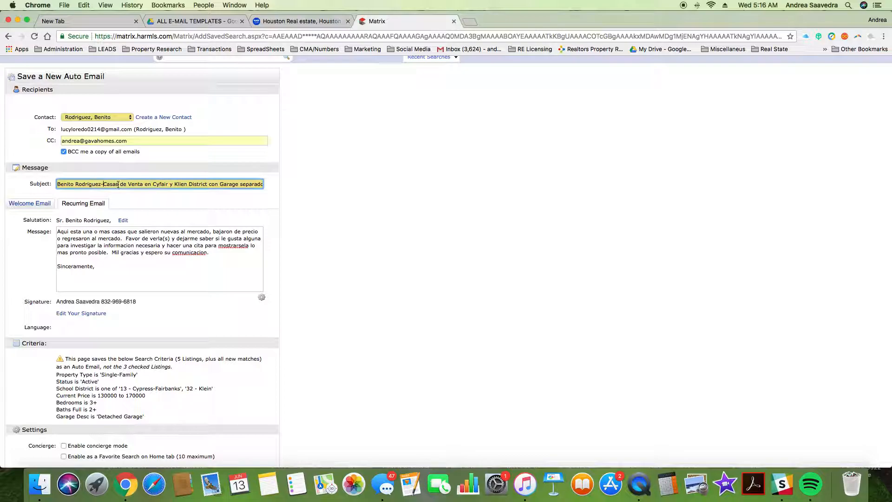
scroll(248, 186, "right", 1)
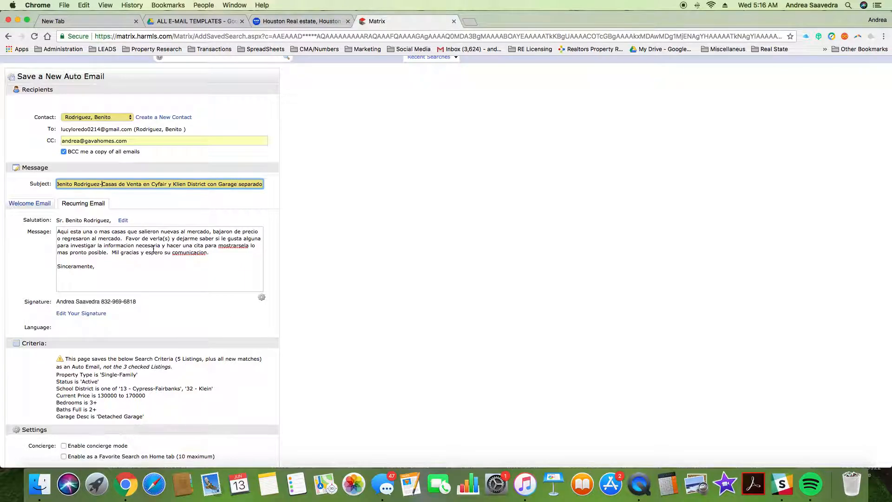
scroll(153, 249, "down", 3)
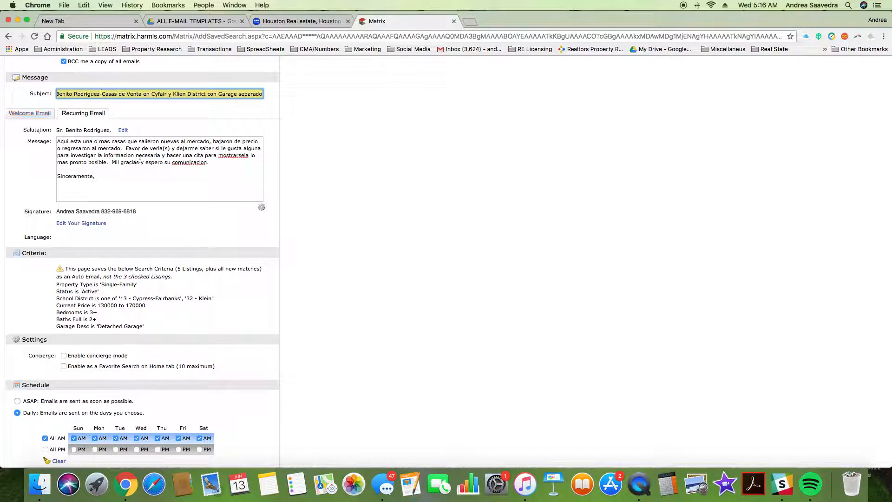
Step: Use the gear menu to make the current message the default Recurring Email text
left_click(261, 209)
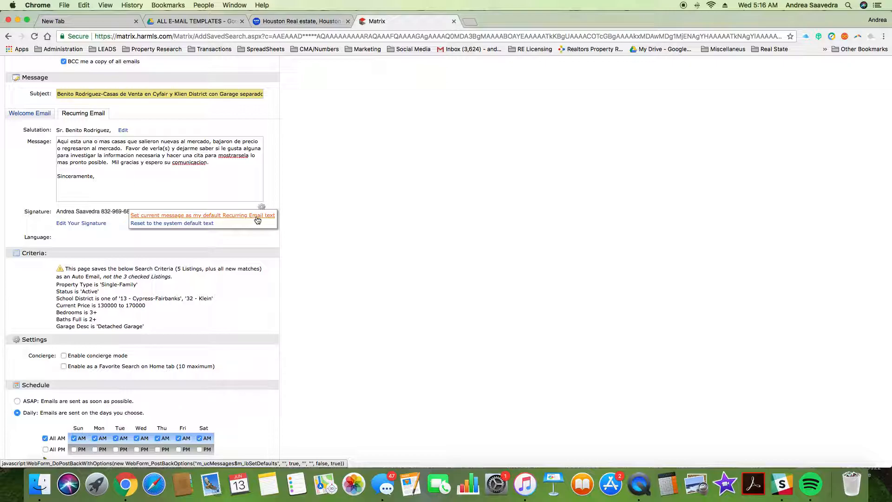
left_click(257, 219)
scroll(119, 209, "down", 3)
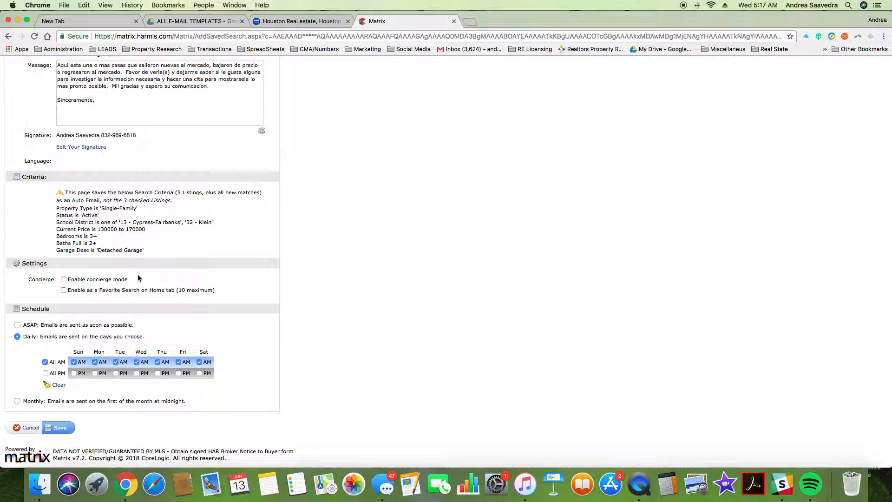
Step: Enable the search as a Home tab favorite and set the schedule to ASAP
left_click(63, 290)
scroll(144, 328, "down", 1)
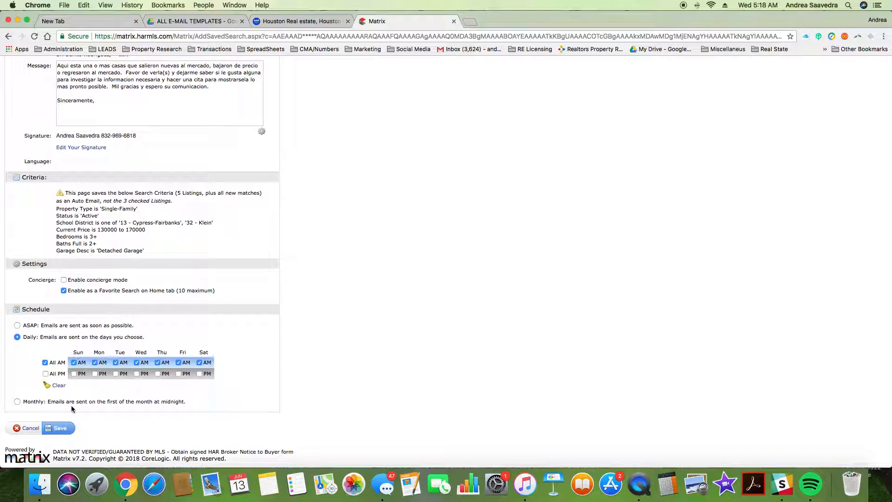
left_click(19, 326)
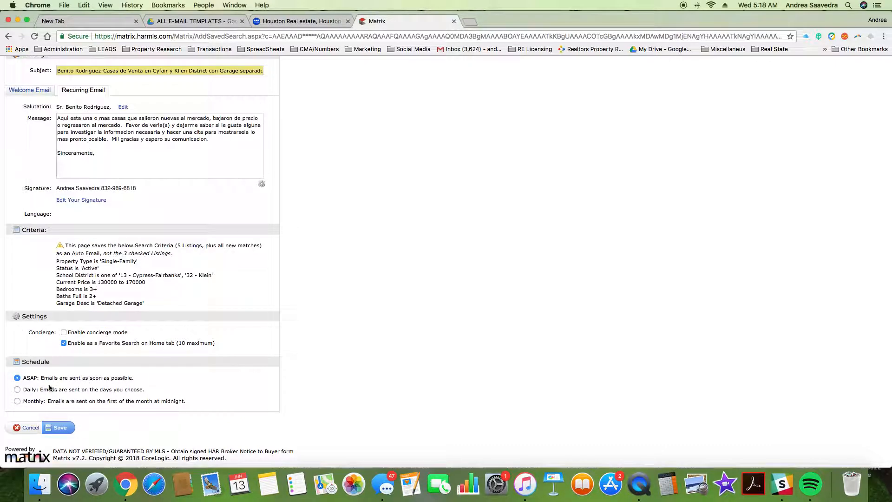
scroll(191, 394, "up", 5)
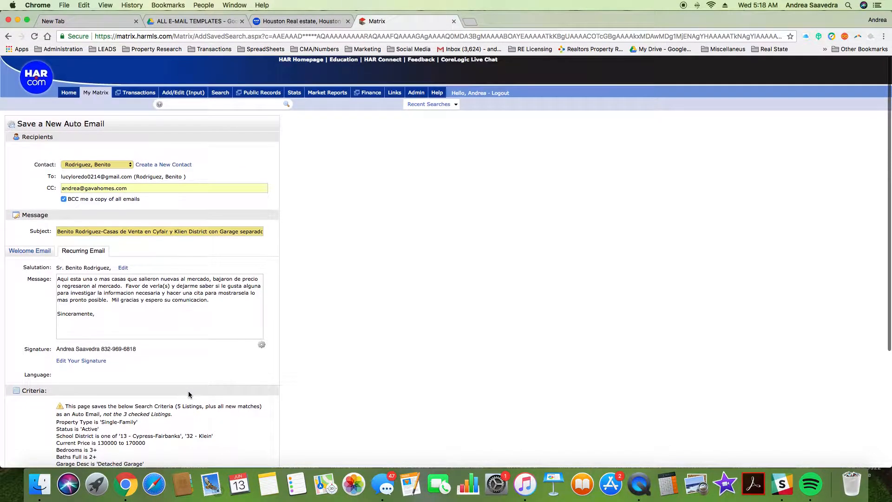
scroll(188, 394, "down", 5)
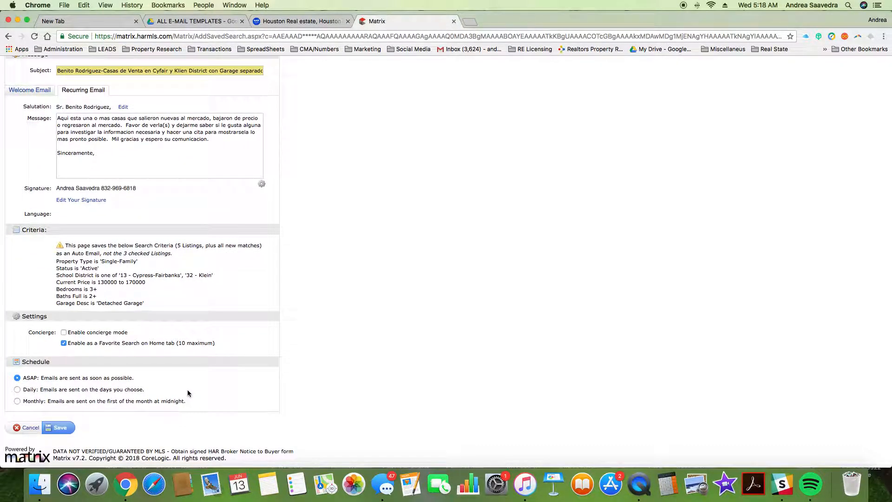
Step: Save the auto email and step back through the listings to the first one
left_click(60, 428)
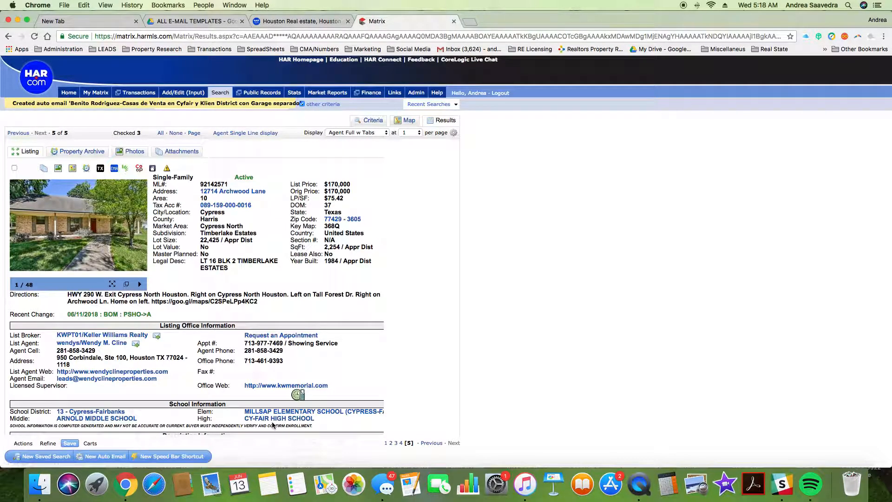
scroll(244, 409, "down", 5)
scroll(243, 408, "down", 7)
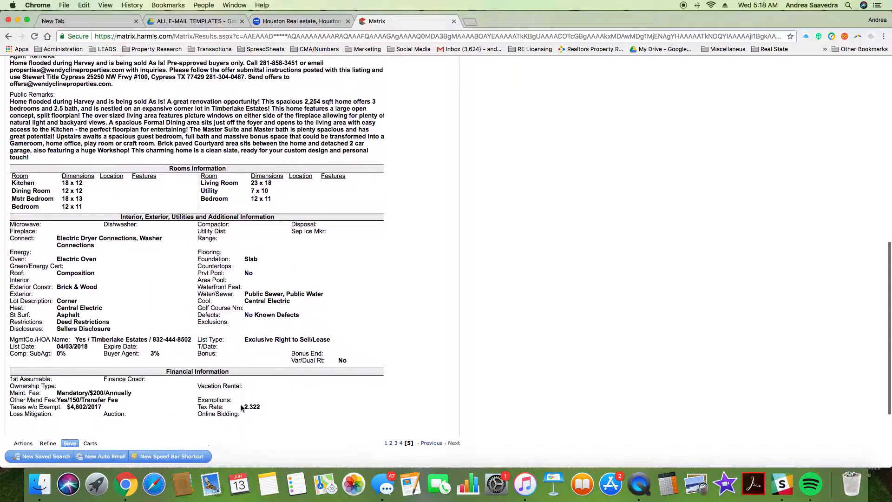
scroll(228, 343, "up", 12)
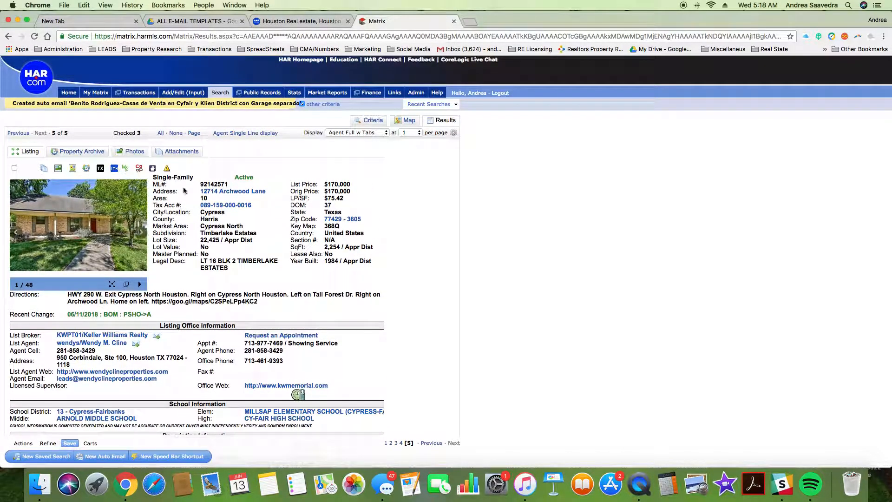
left_click(18, 133)
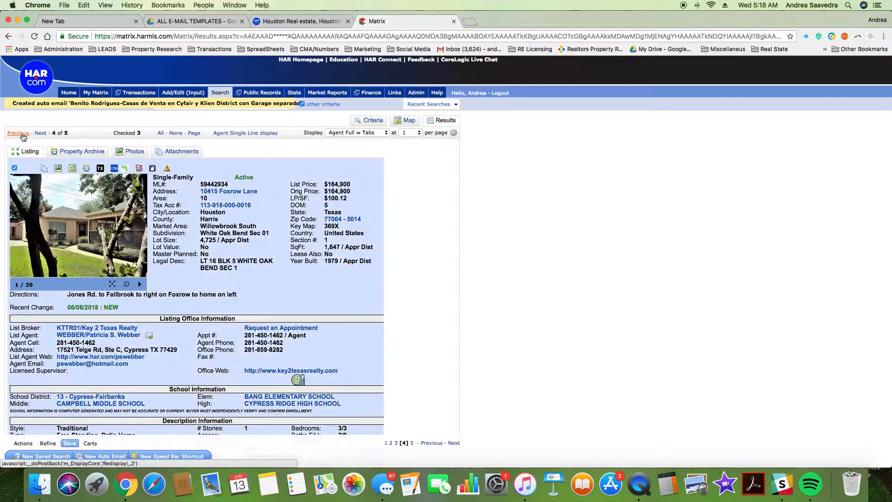
left_click(18, 133)
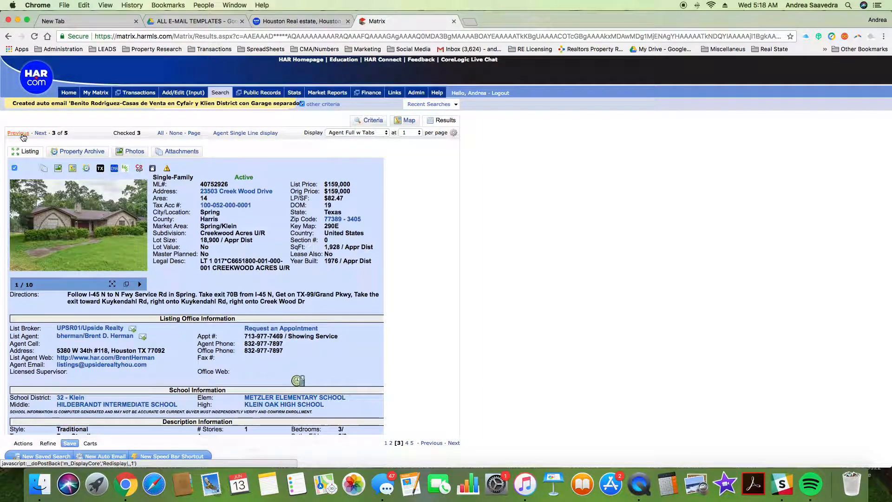
left_click(19, 133)
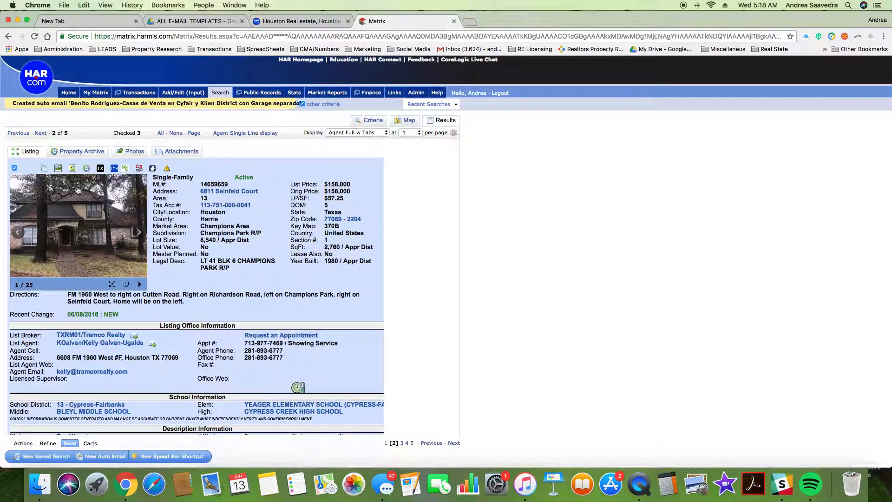
left_click(14, 135)
scroll(71, 351, "down", 15)
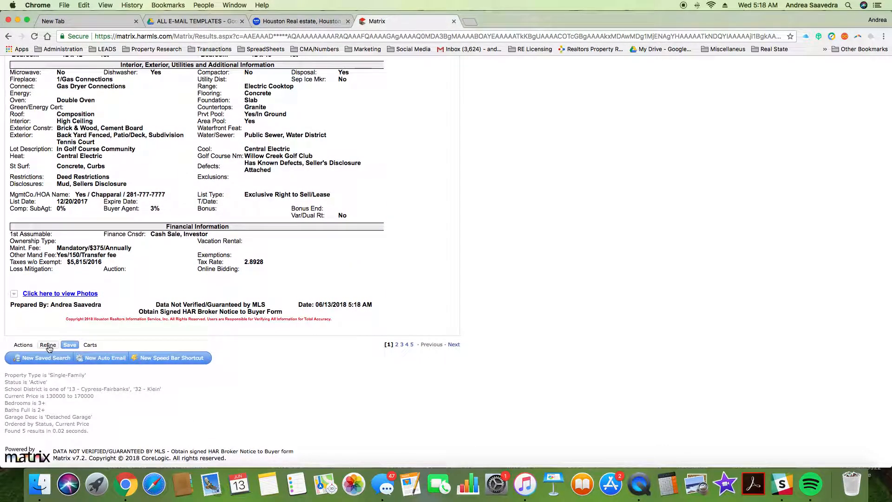
Step: Narrow the results to the 3 checked listings and start an email from Actions
left_click(48, 346)
left_click(128, 359)
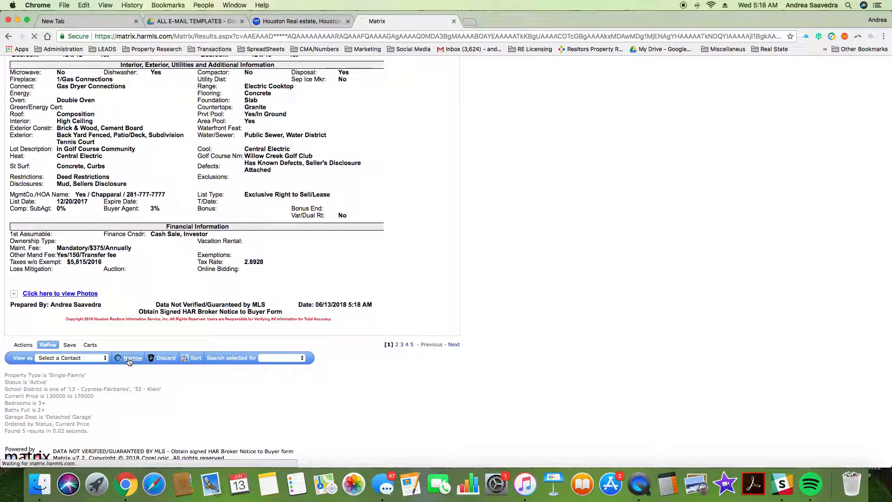
scroll(125, 350, "down", 15)
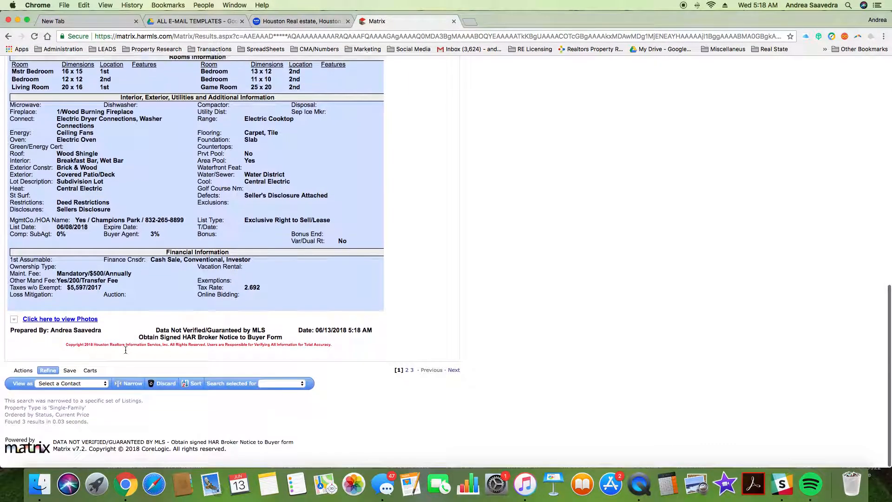
left_click(24, 380)
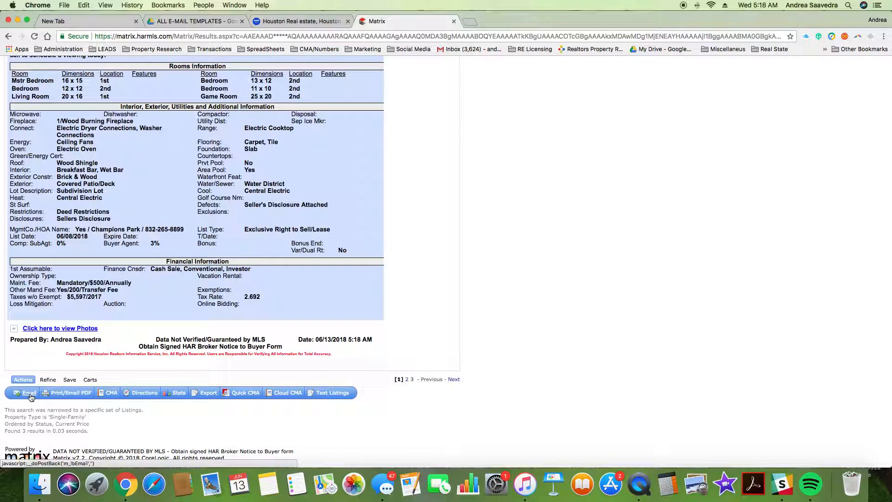
left_click(29, 394)
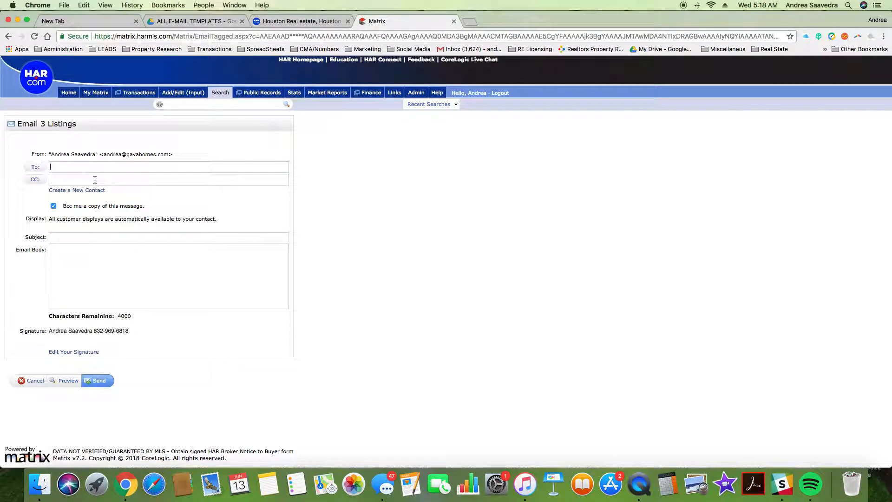
Step: Address the listings email to the buyer and CC your own address
type("be")
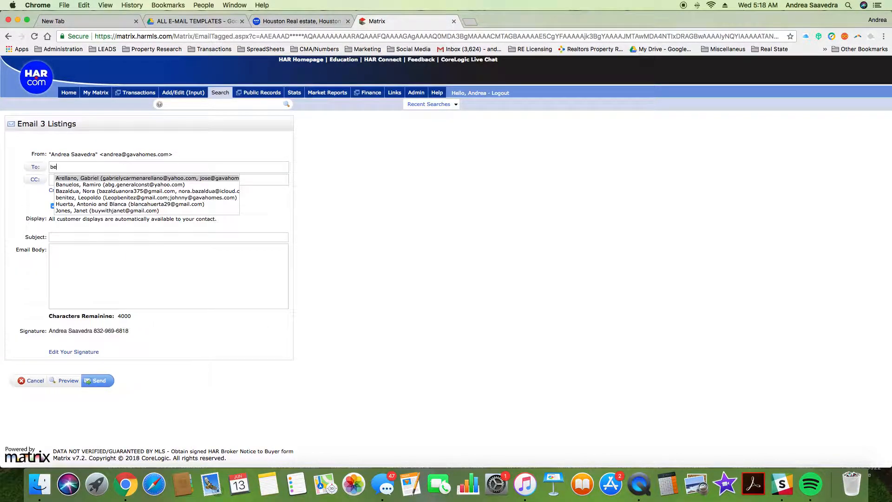
type("nito")
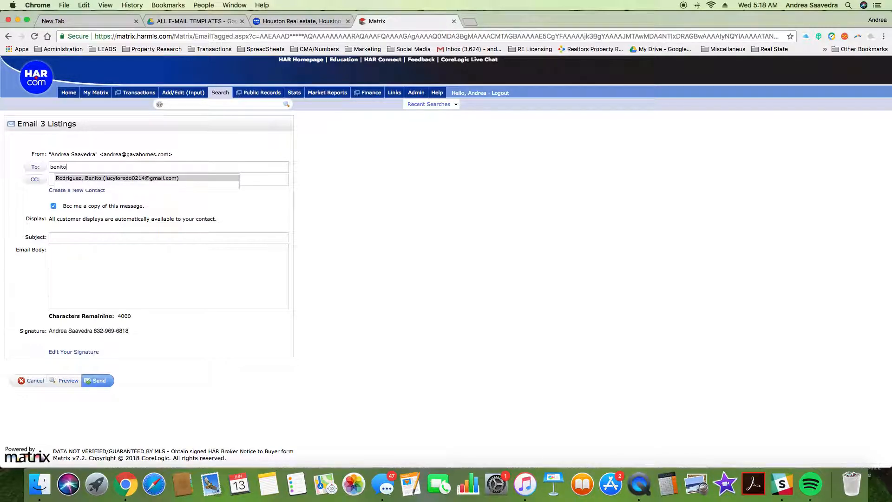
left_click(166, 182)
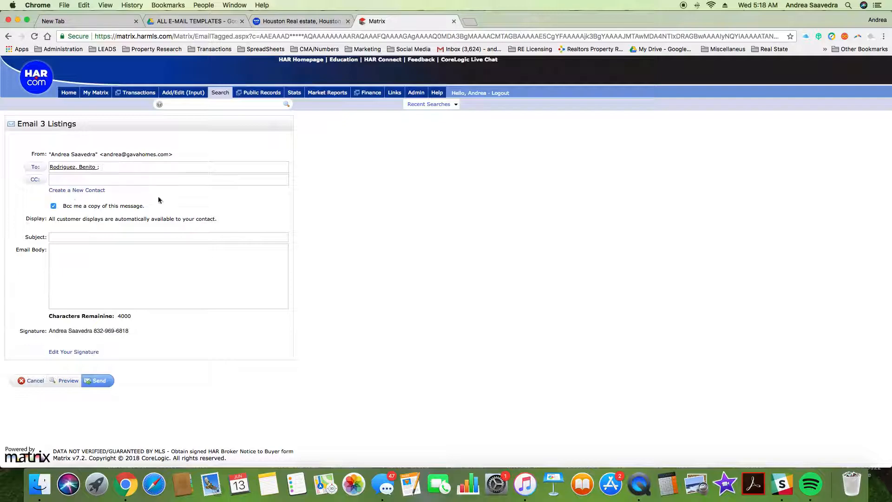
left_click(69, 180)
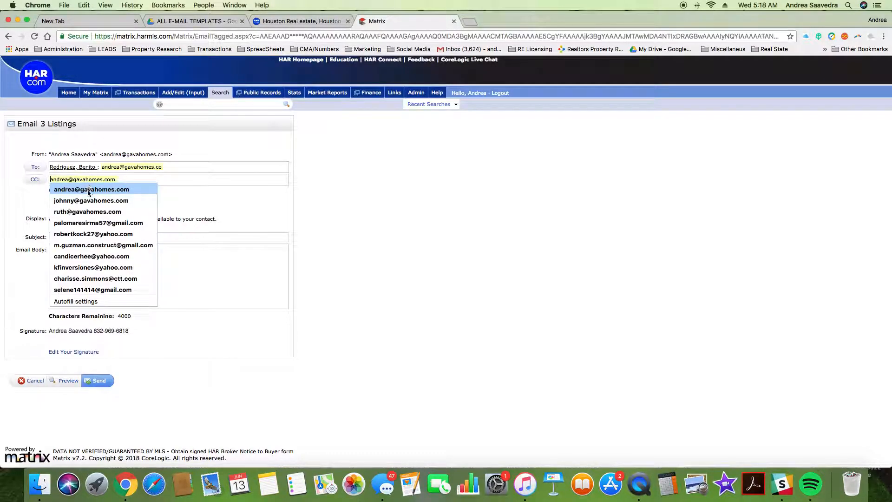
left_click(88, 190)
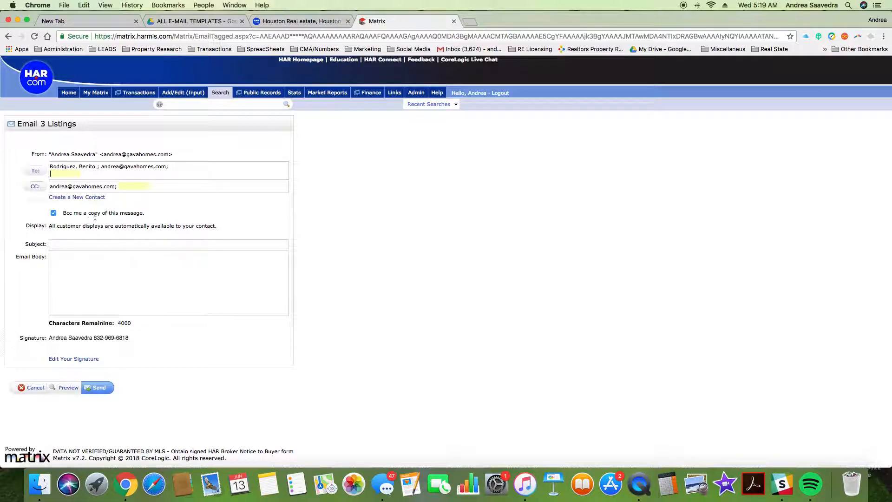
Step: Enter the subject 'Casas de venta en el distrito escolar de Cyfair and Klein con garage separado'
left_click(75, 246)
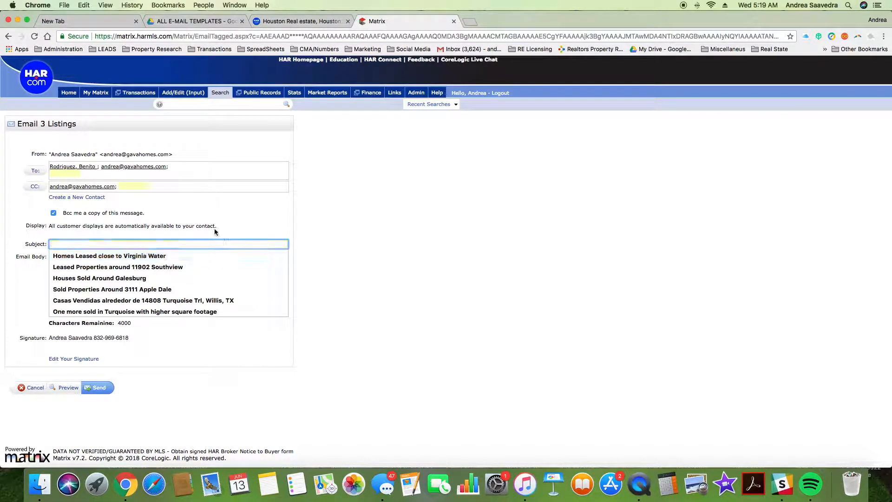
type("Alu")
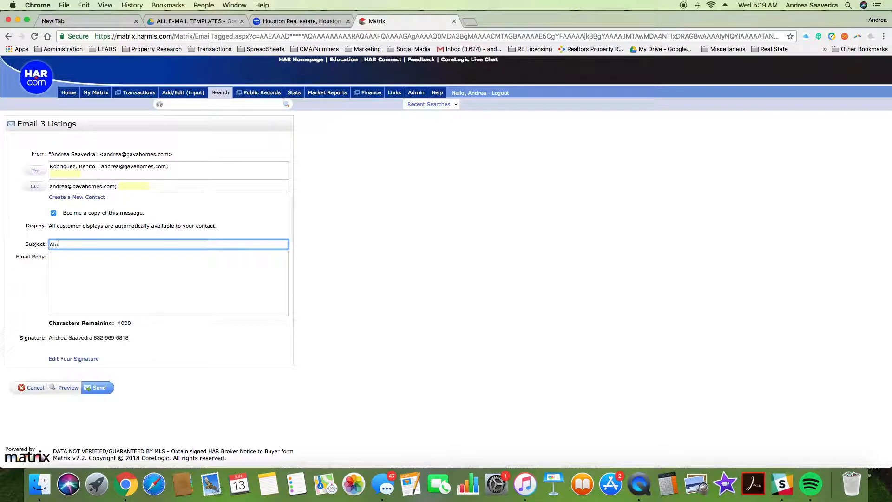
type("Casas Disconibles en")
key("BackSpace")
key("BackSpace")
key("BackSpace")
key("BackSpace")
key("BackSpace")
key("BackSpace")
key("BackSpace")
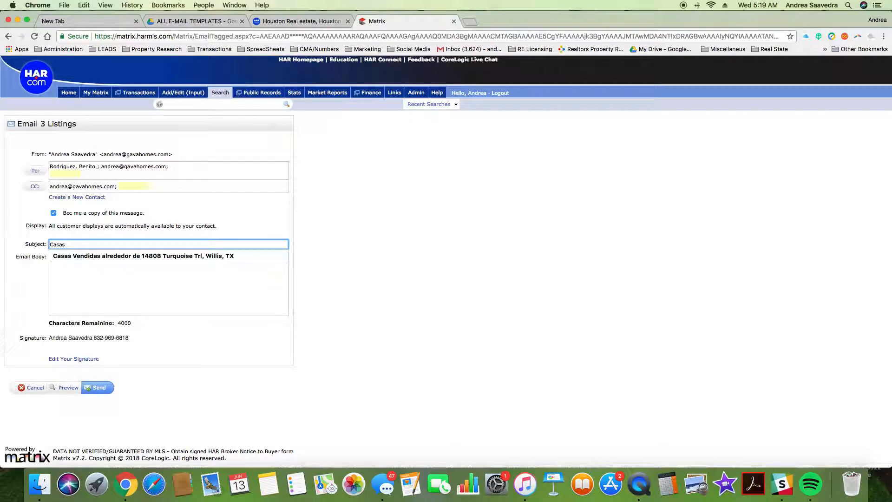
type("de venta en Cyfair and Klein")
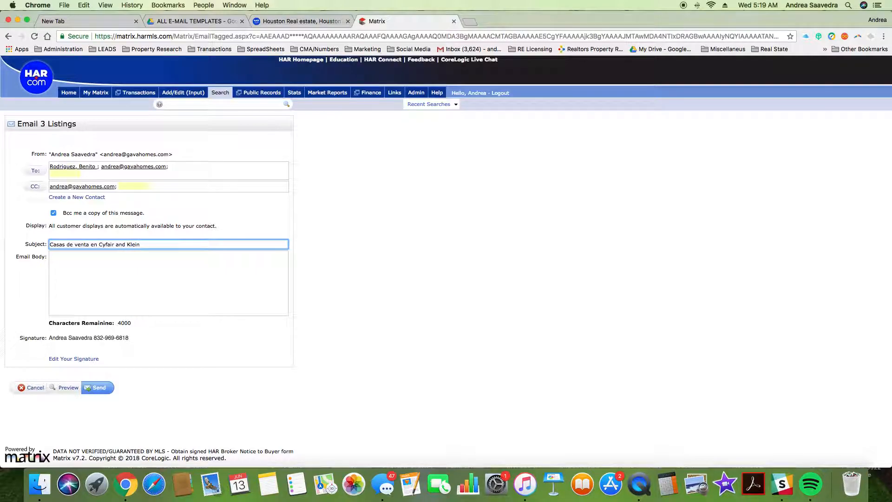
left_click(99, 246)
type("el distrito escolar de")
key("BackSpace")
left_click(211, 244)
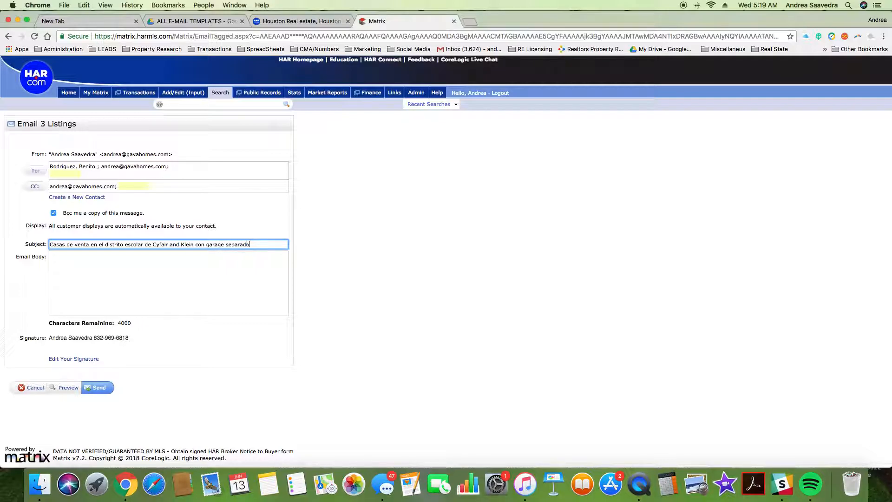
Step: Write the body 'Aqui hay algunas casas que podrian interesarle.' and send the 3-listing email
left_click(126, 266)
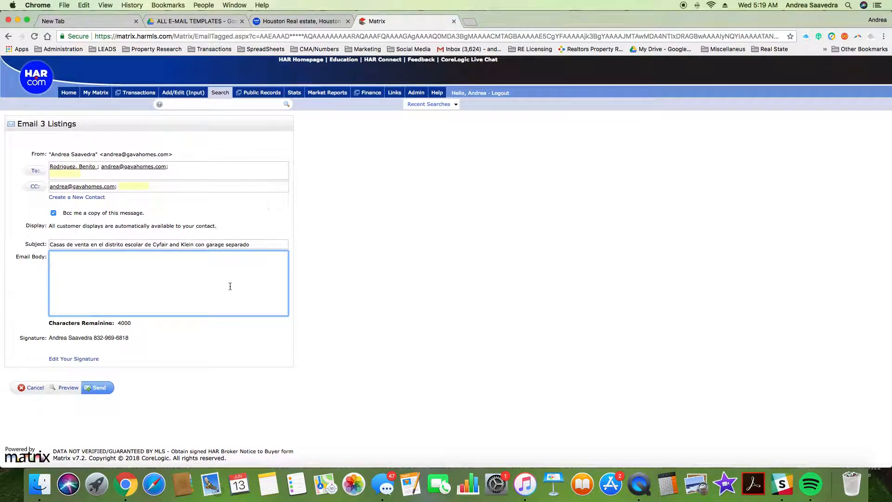
type("Aqui hay algunas casas que podrian interesarle.")
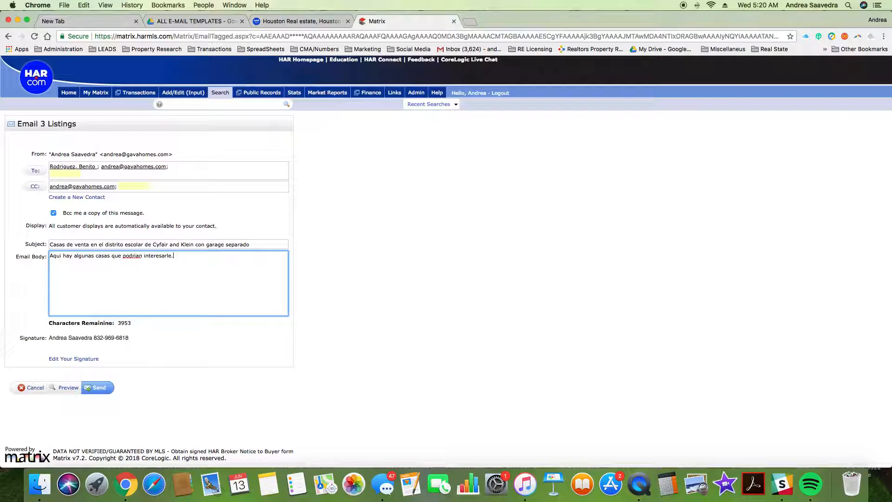
right_click(134, 256)
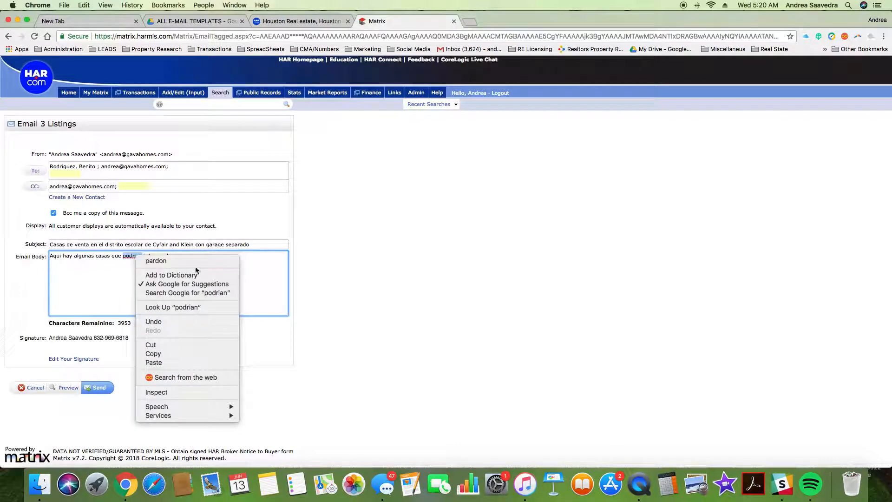
left_click(262, 266)
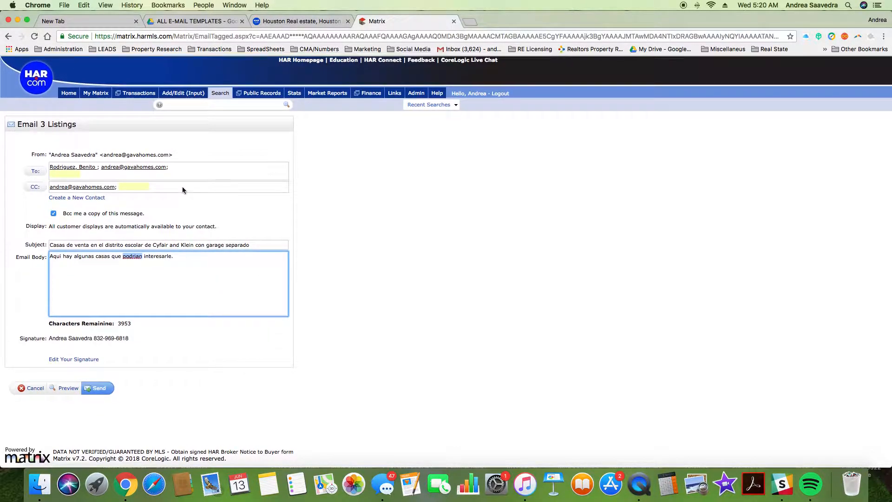
left_click(147, 243)
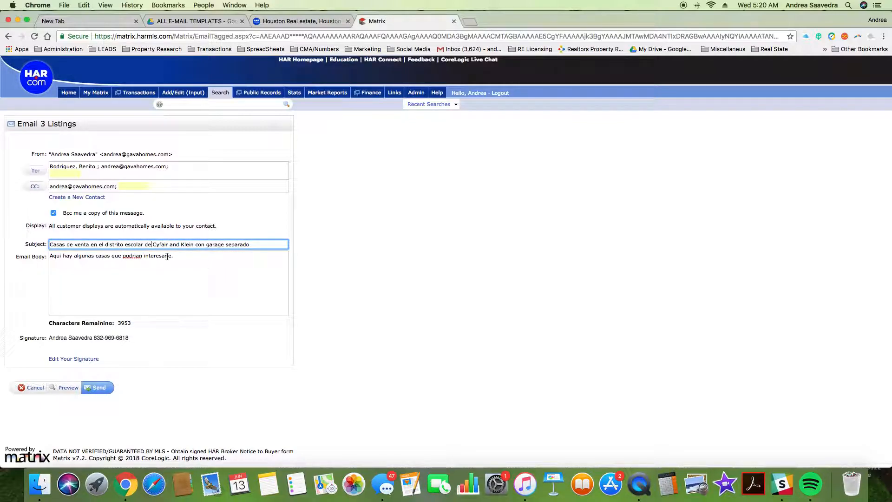
left_click(99, 392)
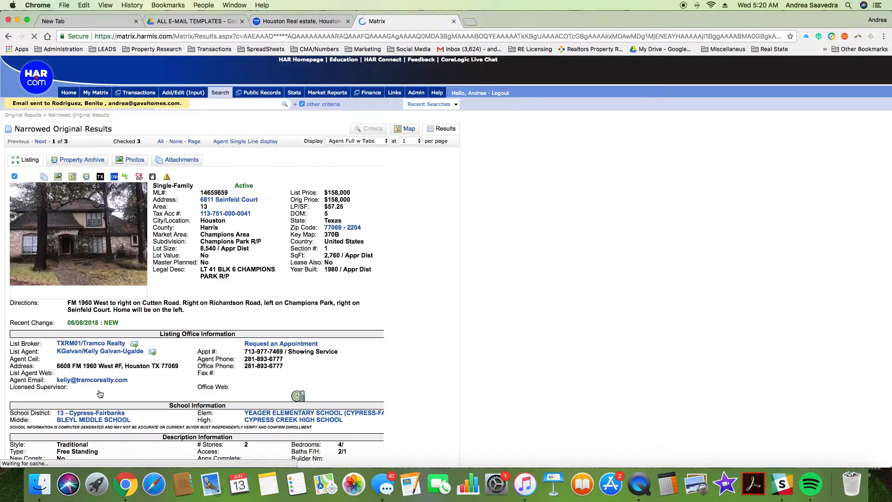
scroll(419, 282, "down", 10)
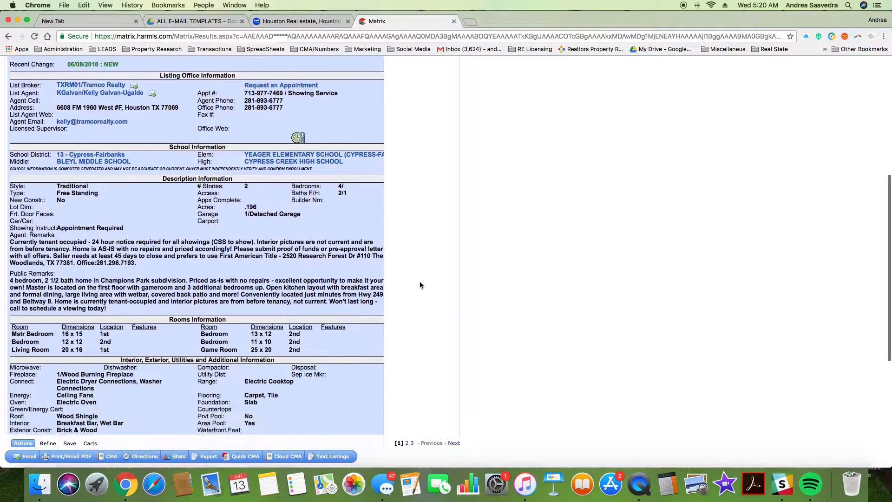
scroll(419, 287, "up", 10)
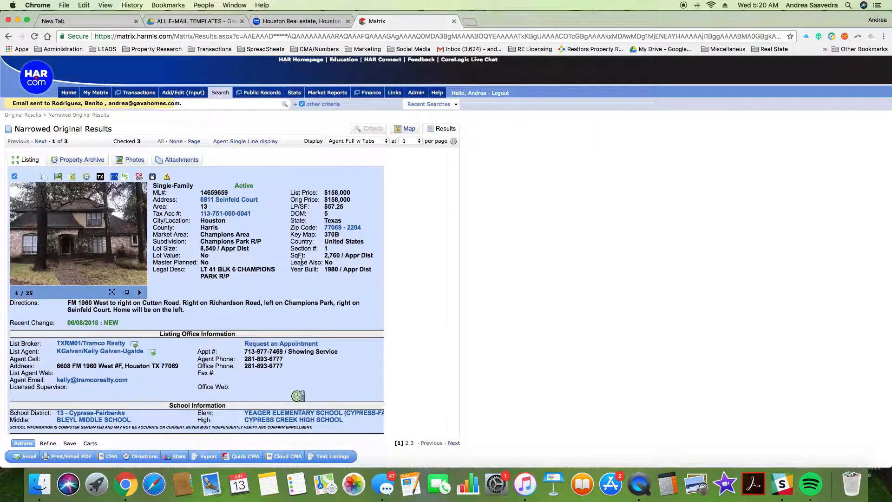
scroll(447, 275, "down", 10)
scroll(447, 276, "down", 3)
scroll(446, 277, "up", 15)
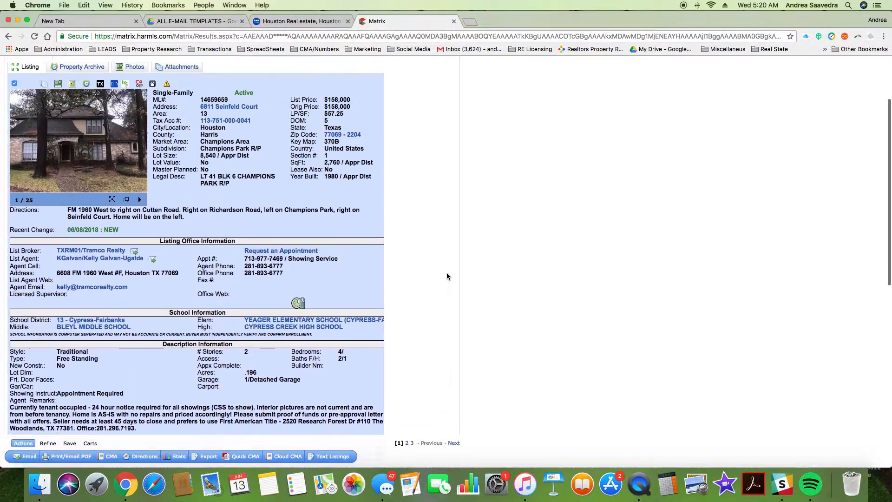
left_click(40, 141)
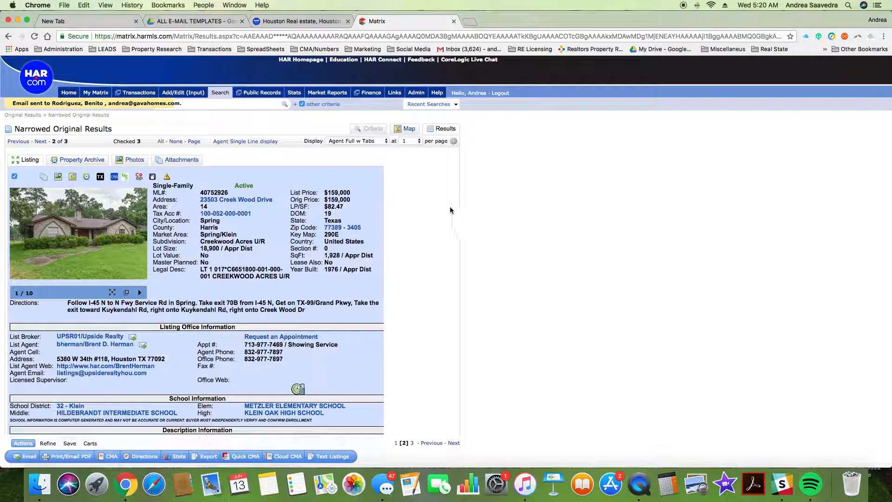
mouse_move(227, 98)
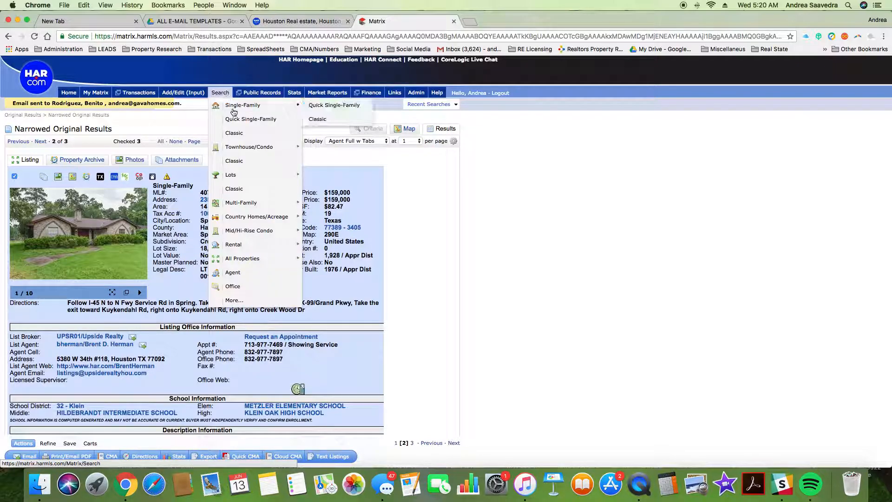
Step: In Classic single-family search, load the 4:41 AM recent search and view its criteria
left_click(321, 122)
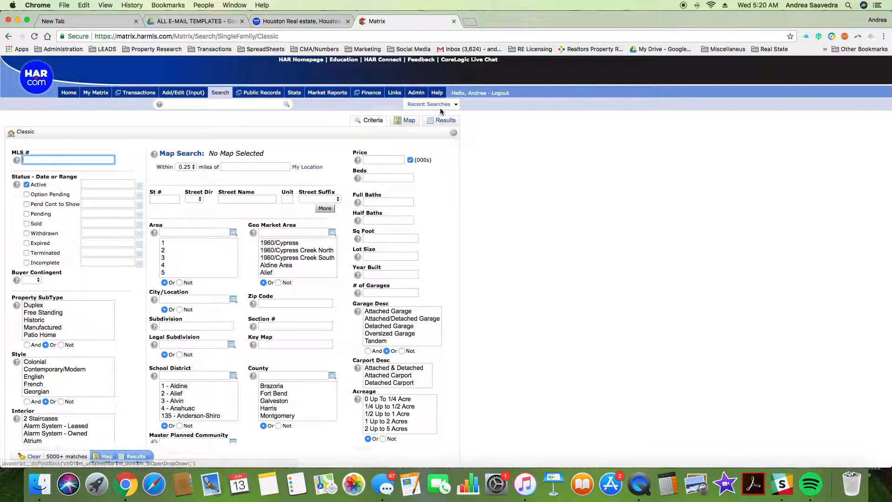
left_click(456, 105)
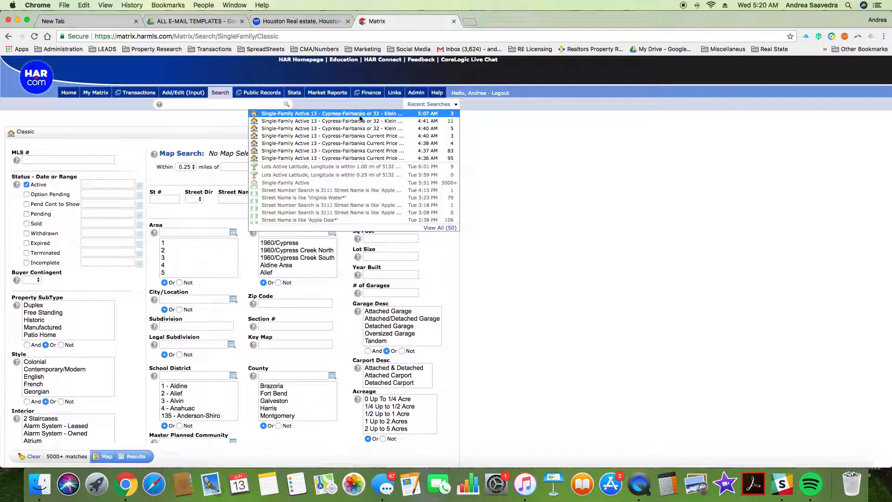
left_click(360, 115)
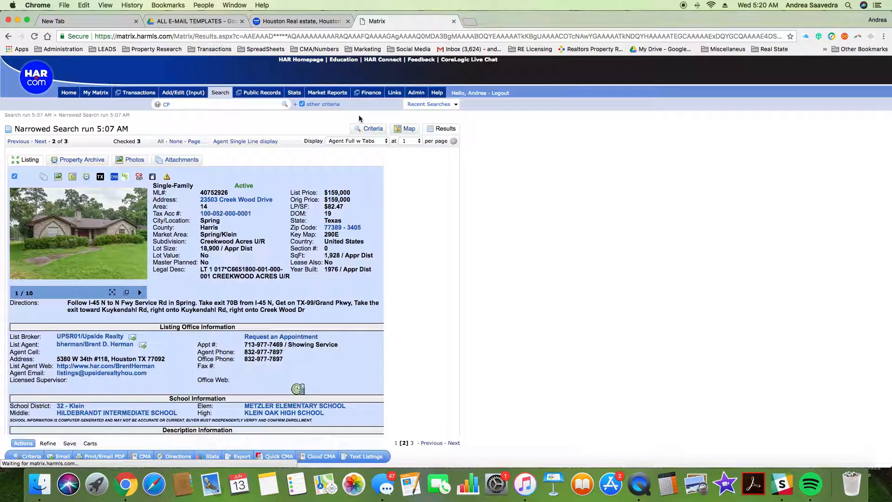
left_click(374, 129)
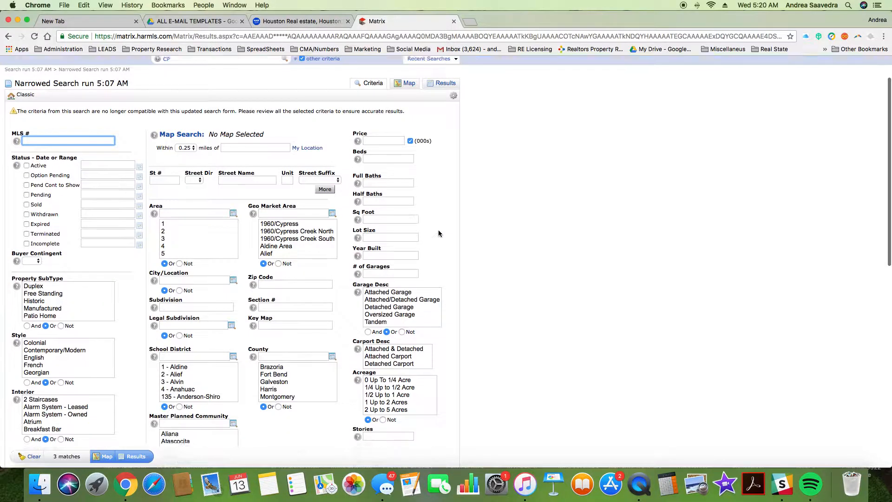
left_click(437, 105)
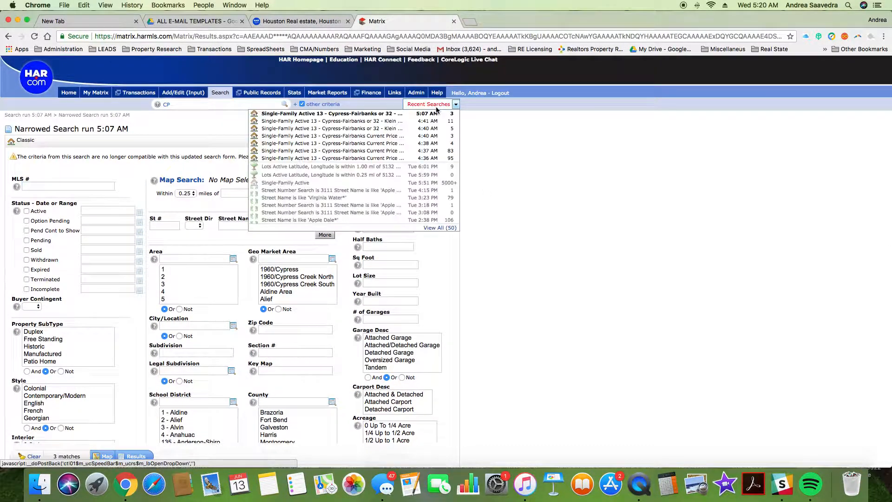
left_click(353, 121)
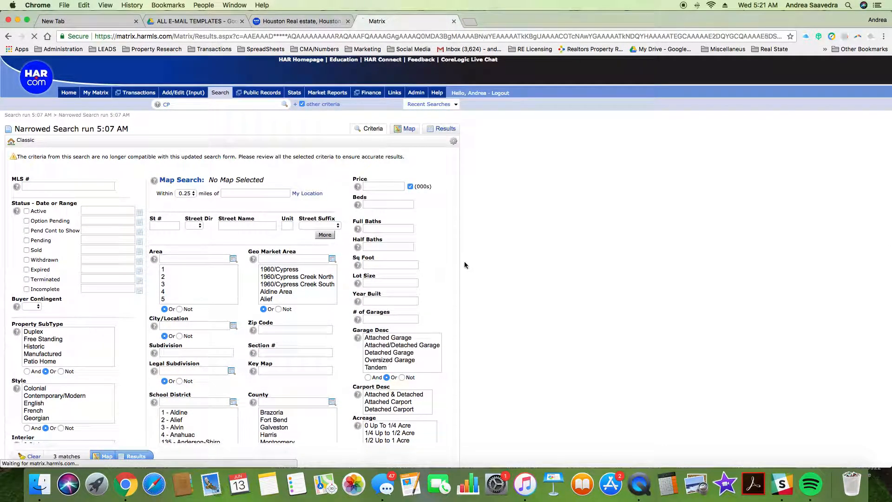
left_click(372, 121)
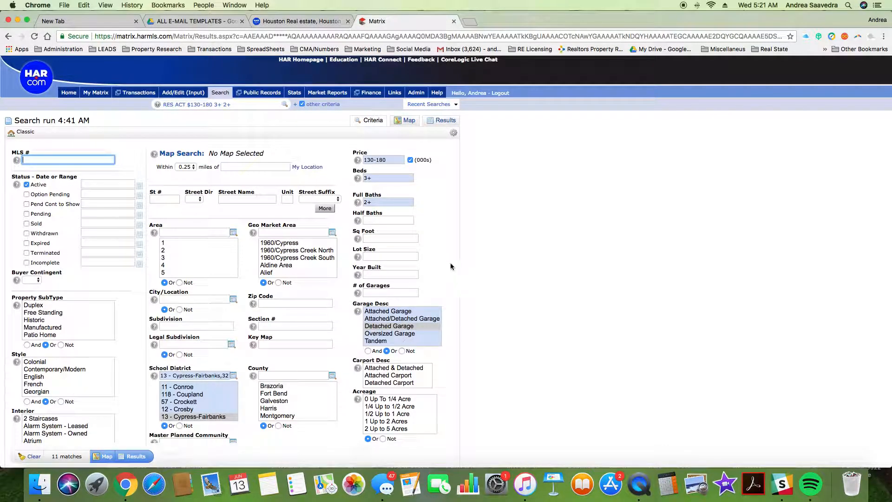
Step: Lower the price range top to 170, leaving Detached Garage unchecked
left_click(387, 163)
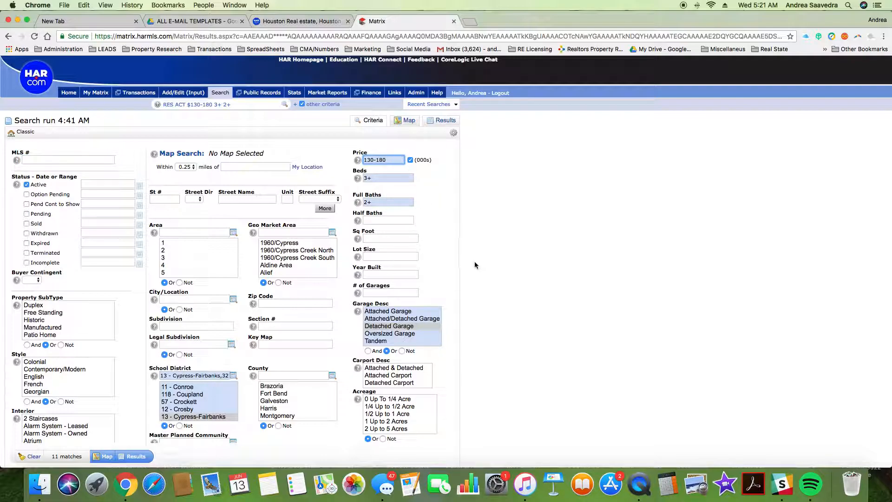
key("BackSpace")
left_click(404, 327)
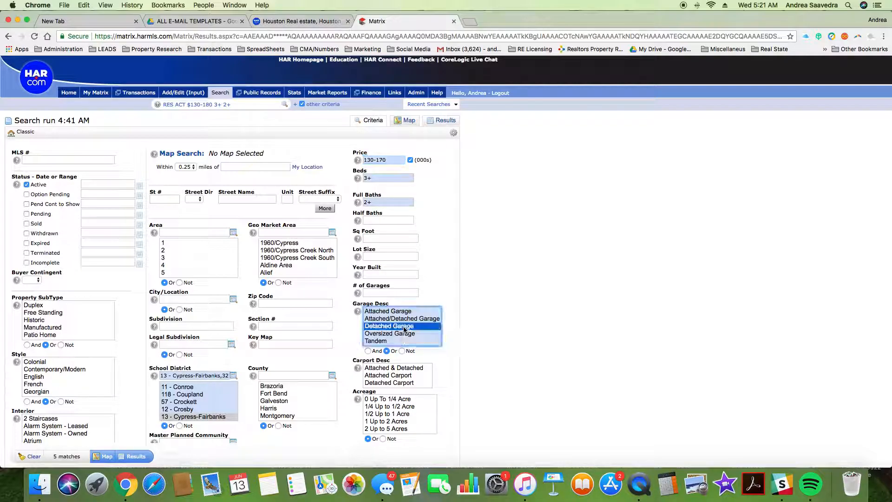
left_click(404, 327, "super")
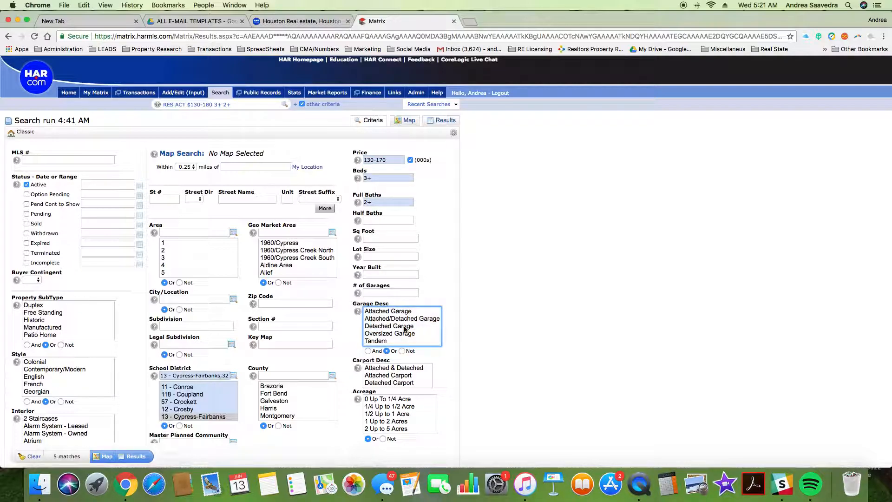
Step: Check the selected school districts and display the 96 matching results
scroll(393, 200, "down", 5)
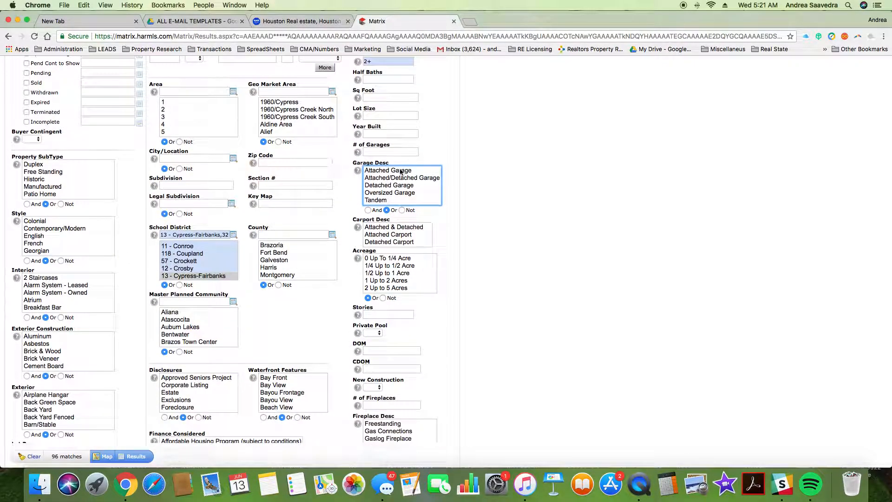
scroll(399, 205, "up", 4)
scroll(423, 244, "up", 1)
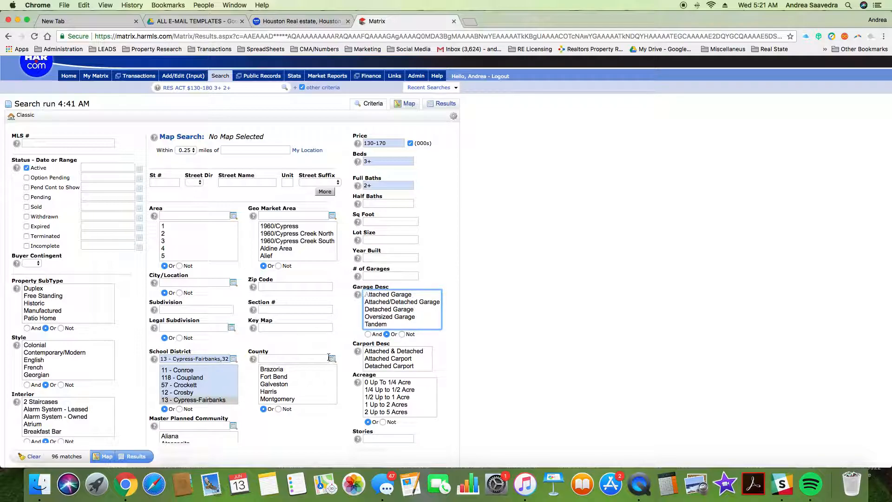
scroll(204, 387, "down", 5)
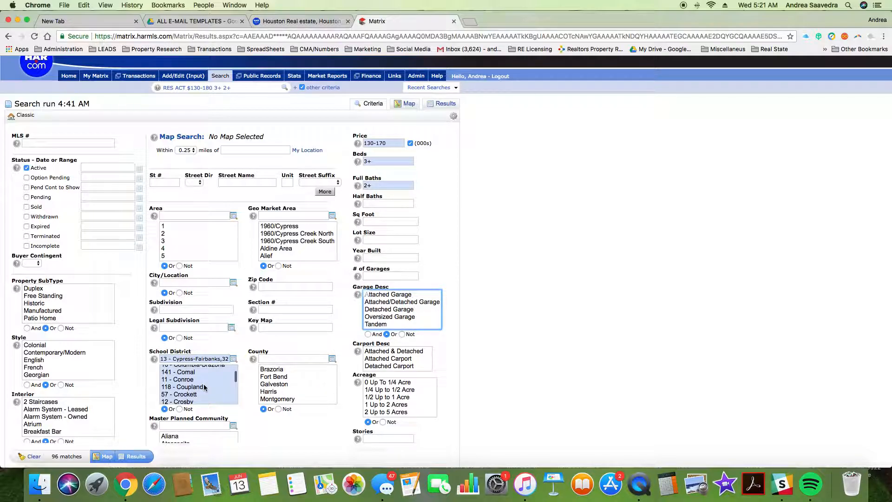
scroll(204, 387, "down", 10)
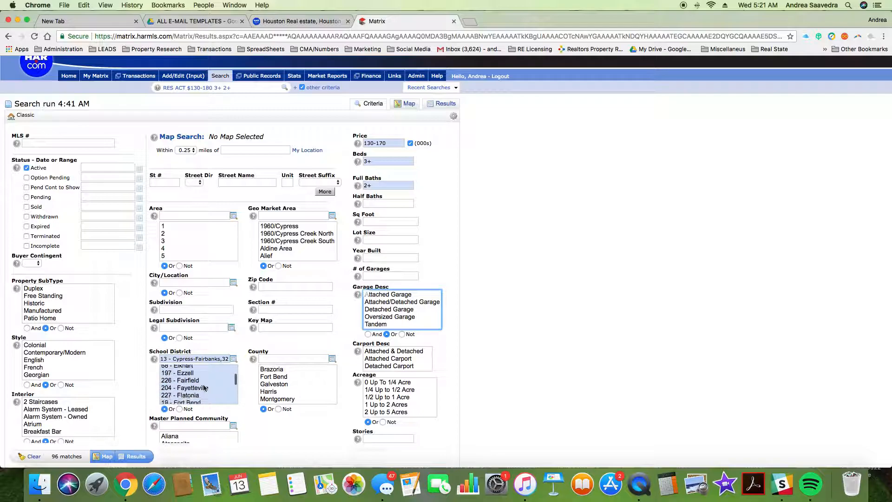
scroll(205, 388, "down", 5)
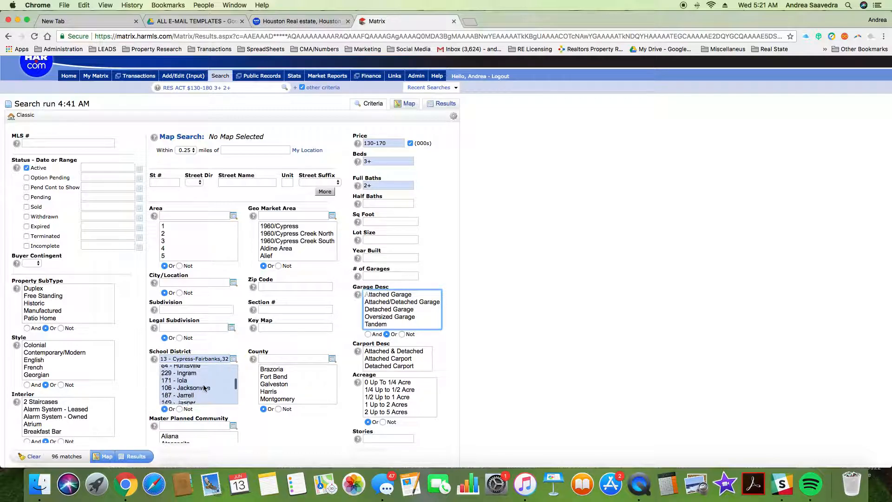
scroll(204, 388, "up", 10)
scroll(205, 393, "down", 1)
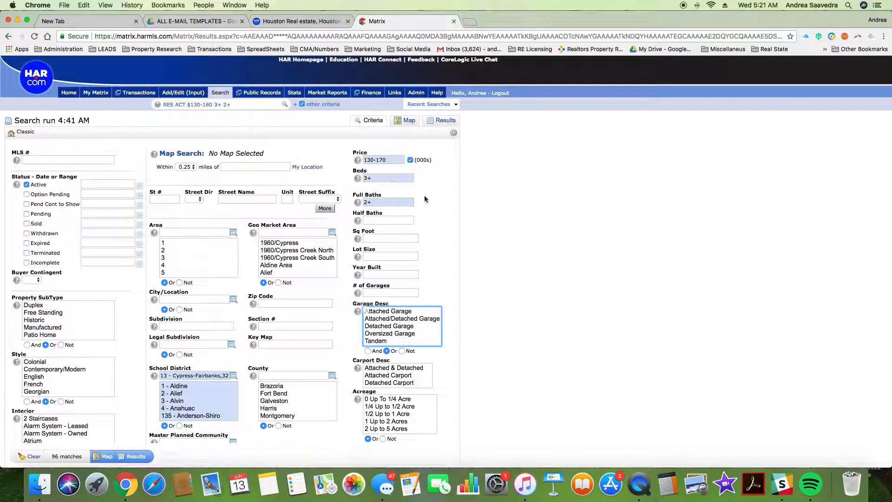
left_click(446, 122)
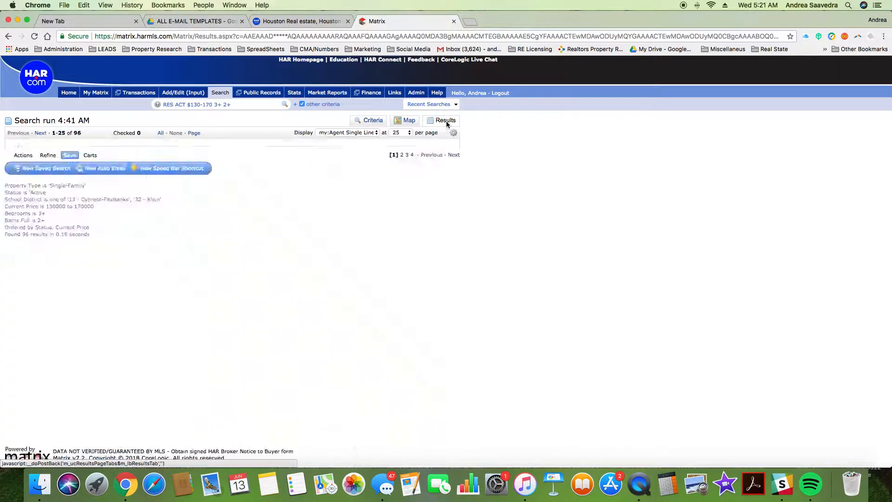
Step: Revisit the search criteria form, then return to the 96 results
scroll(238, 253, "down", 5)
scroll(239, 258, "up", 5)
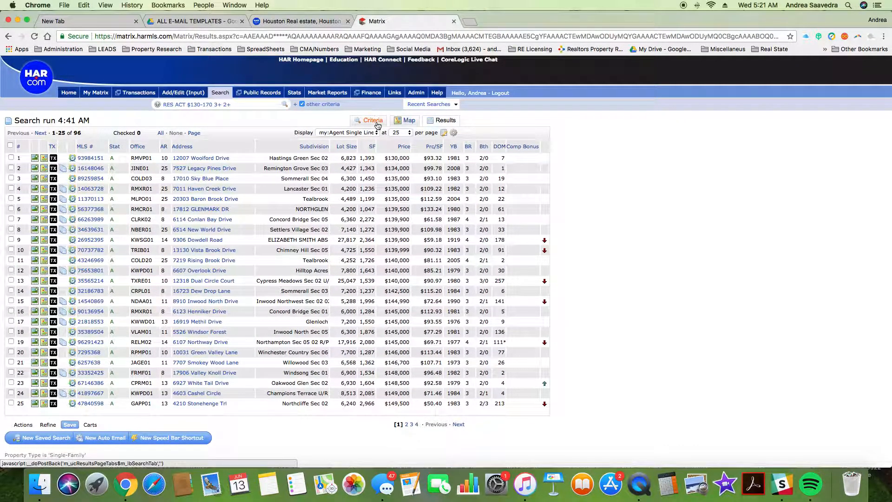
left_click(377, 126)
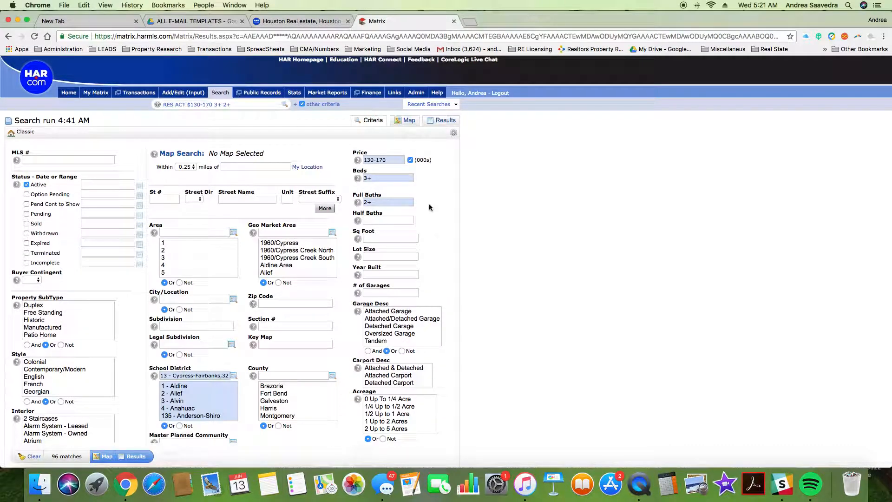
scroll(209, 400, "down", 3)
scroll(209, 398, "down", 2)
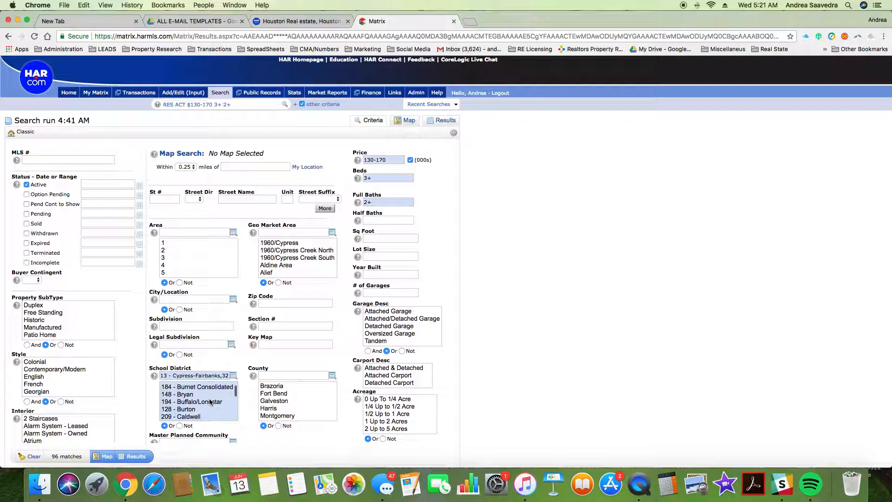
scroll(209, 398, "up", 6)
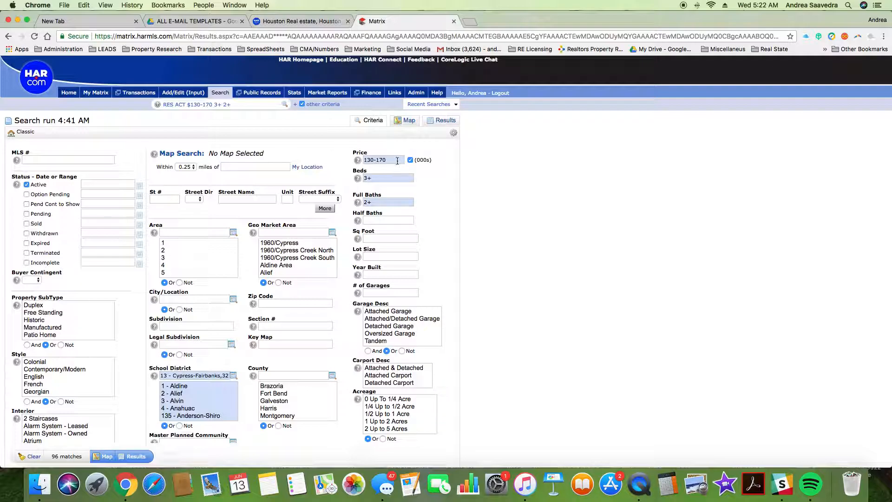
mouse_move(398, 160)
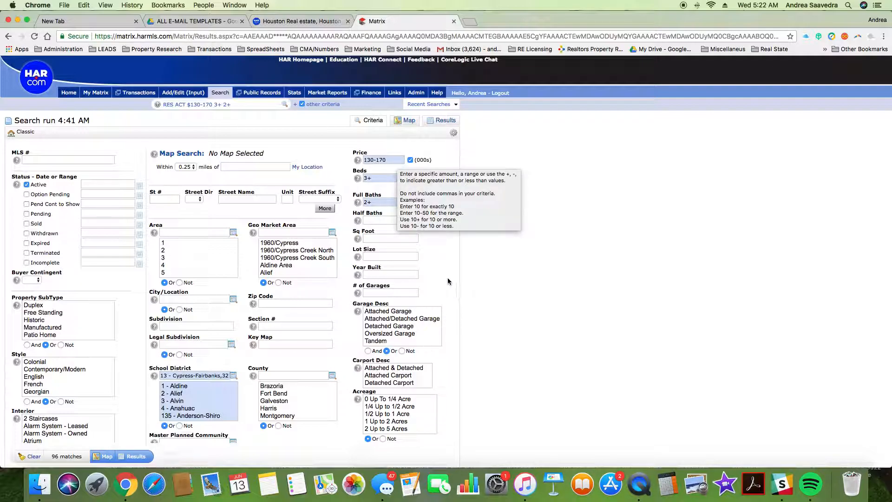
scroll(423, 318, "down", 15)
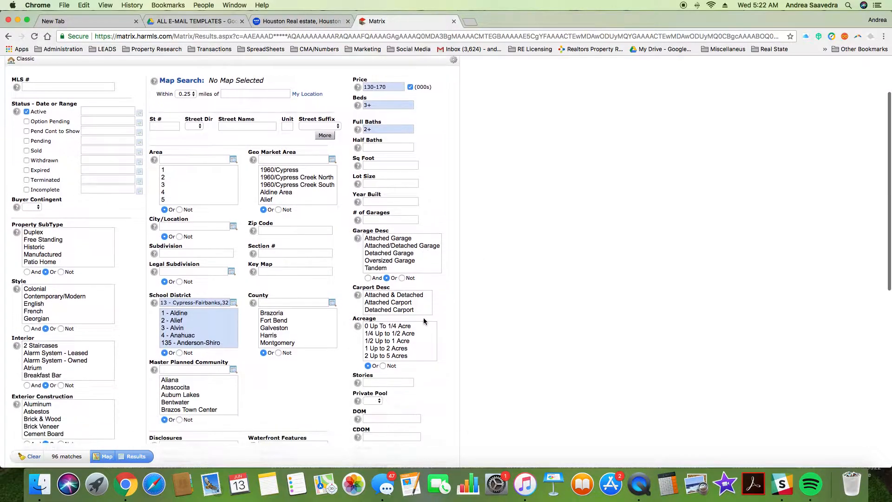
scroll(423, 321, "up", 15)
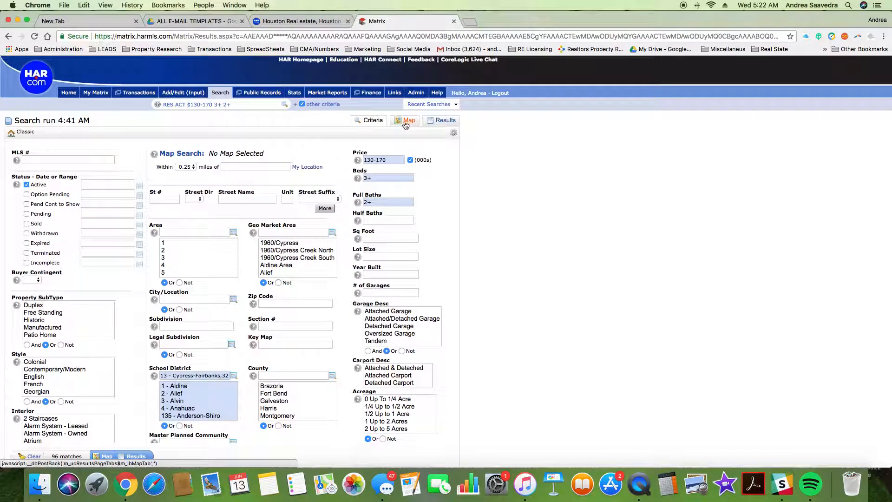
left_click(444, 121)
scroll(215, 263, "down", 5)
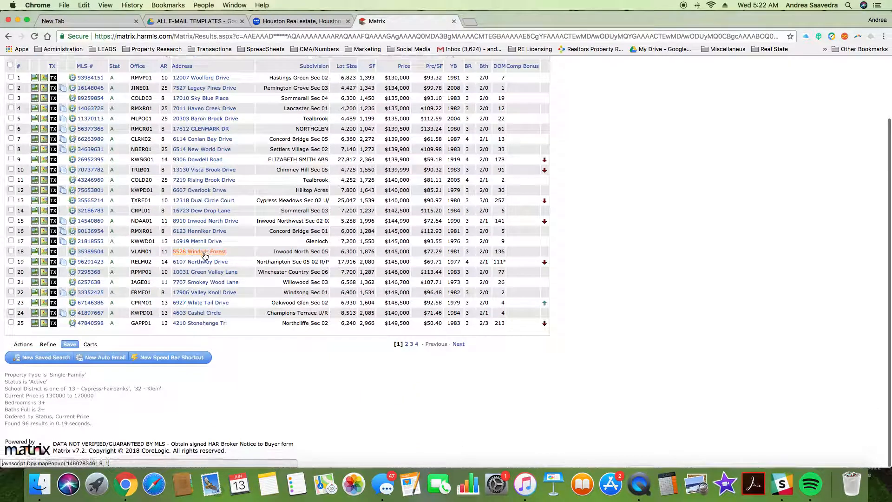
scroll(139, 288, "up", 5)
left_click(90, 292)
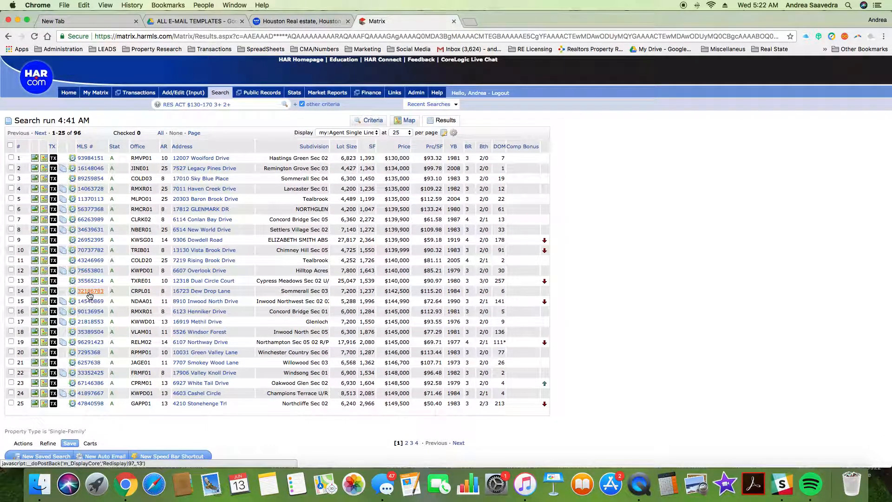
left_click(138, 233)
left_click(138, 232)
left_click(138, 233)
left_click(138, 233)
left_click(138, 233)
left_click(138, 233)
left_click(138, 233)
left_click(138, 232)
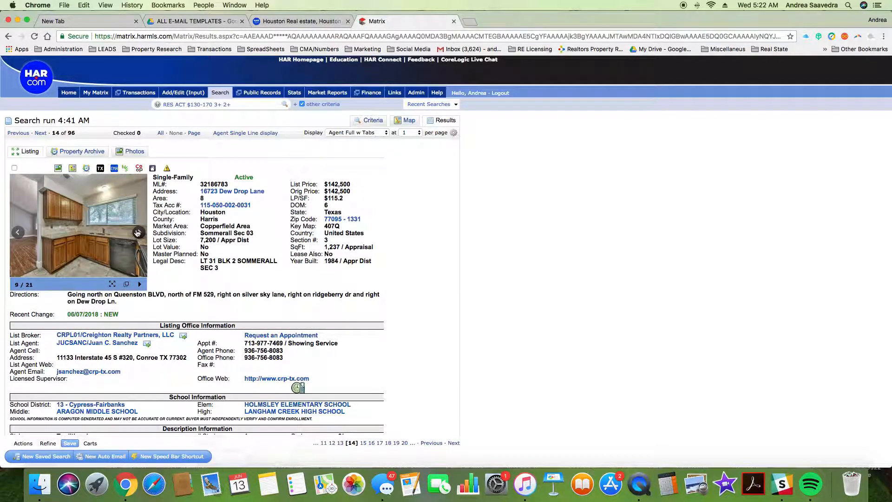
left_click(138, 233)
left_click(137, 233)
left_click(137, 233)
left_click(137, 233)
left_click(137, 233)
Step: Return to the search criteria form
scroll(137, 233, "down", 15)
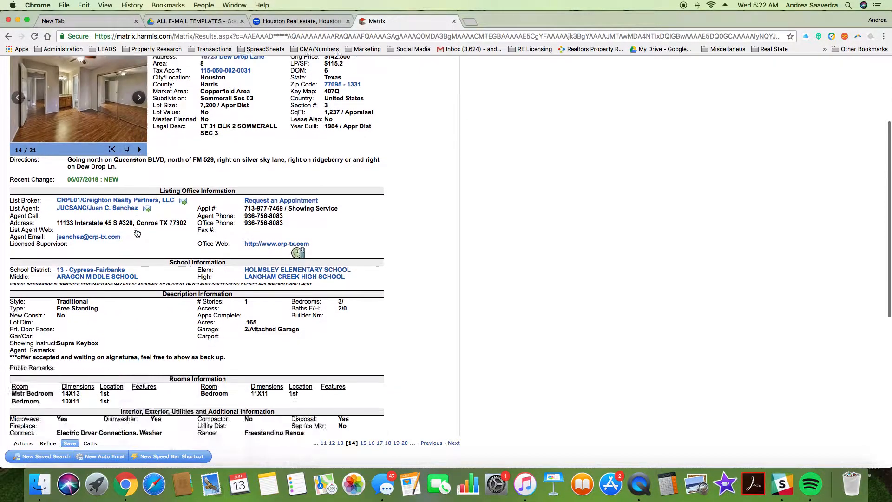
scroll(137, 233, "up", 15)
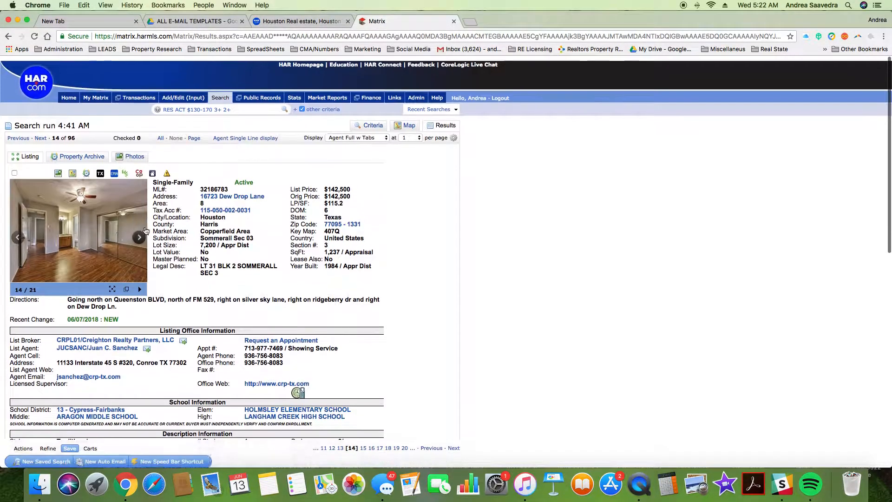
left_click(372, 121)
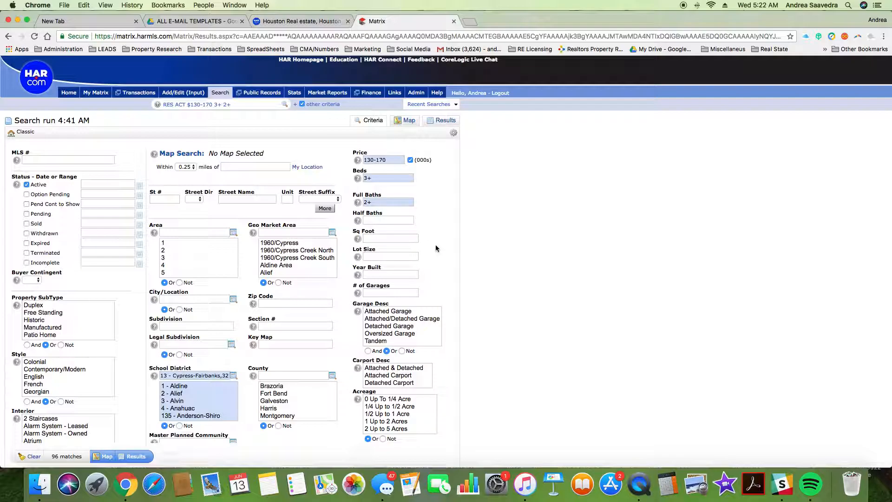
Step: Remove Klein from the school districts and view the 62 Cypress-Fairbanks results
scroll(442, 246, "down", 5)
scroll(205, 205, "down", 2)
scroll(205, 205, "down", 10)
scroll(204, 204, "up", 12)
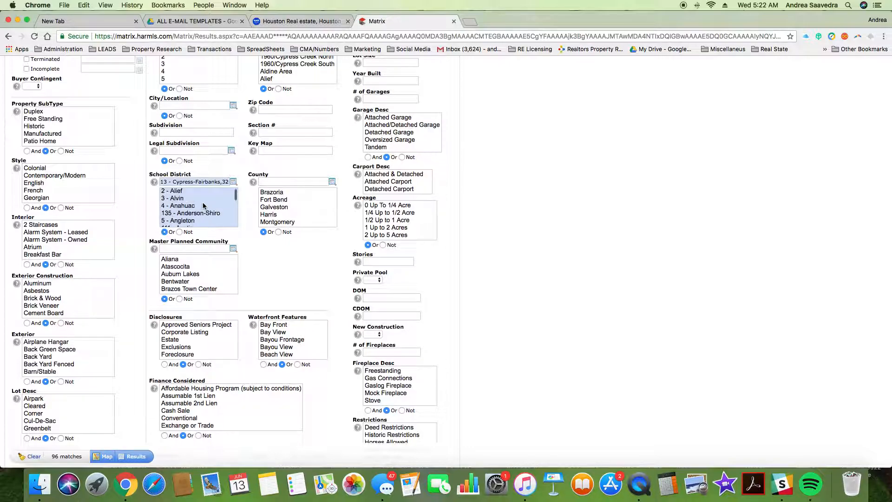
scroll(204, 205, "up", 6)
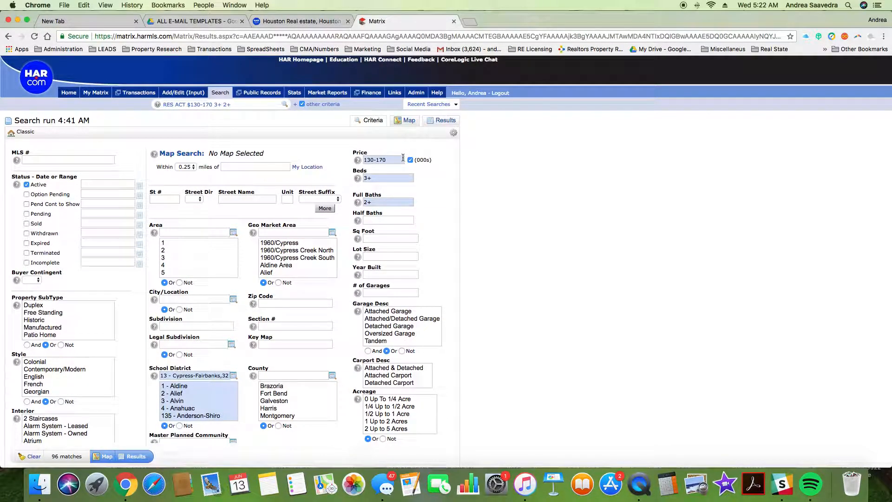
scroll(212, 401, "down", 5)
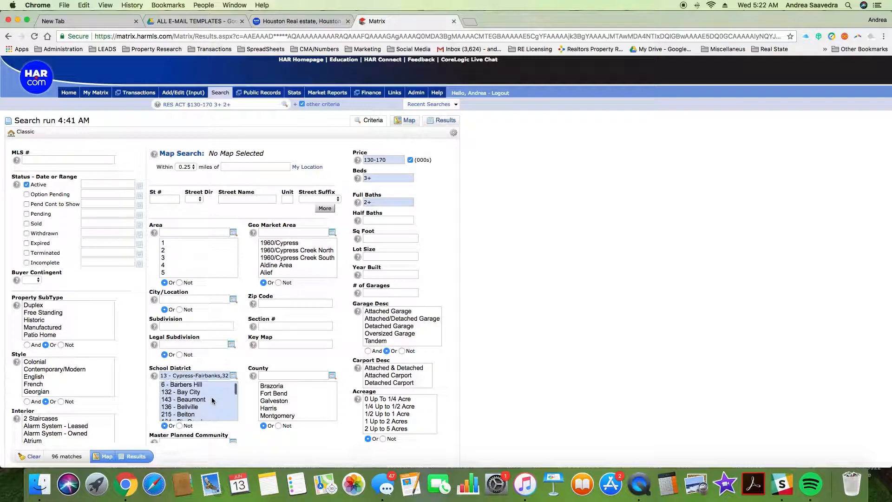
scroll(207, 412, "down", 3)
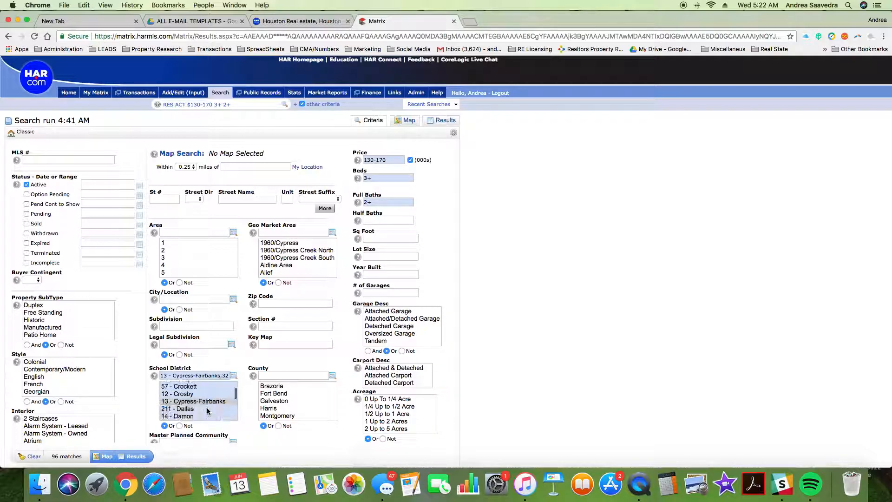
scroll(208, 410, "down", 3)
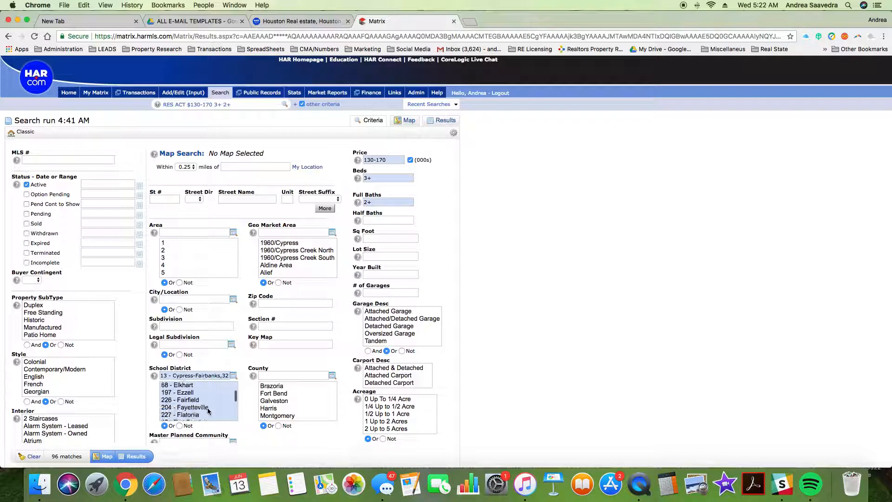
scroll(208, 410, "down", 10)
scroll(207, 411, "down", 10)
scroll(208, 411, "down", 3)
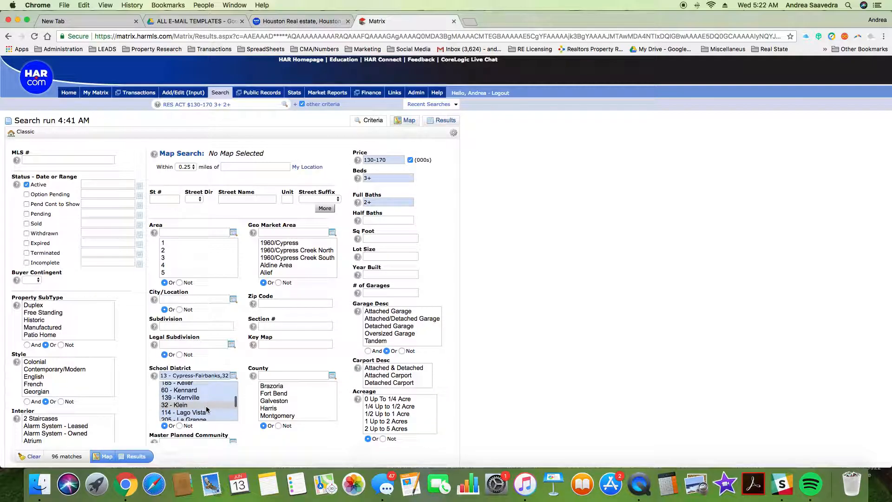
left_click(205, 405, "super")
scroll(209, 404, "up", 20)
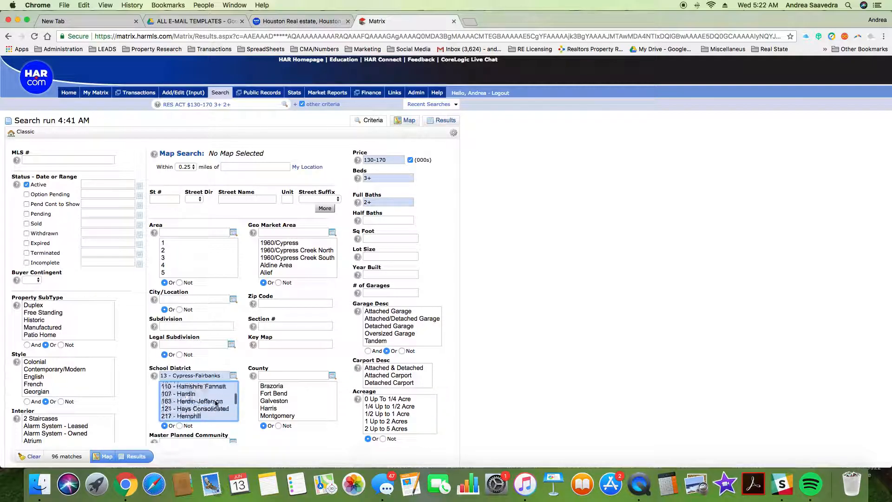
scroll(214, 403, "up", 15)
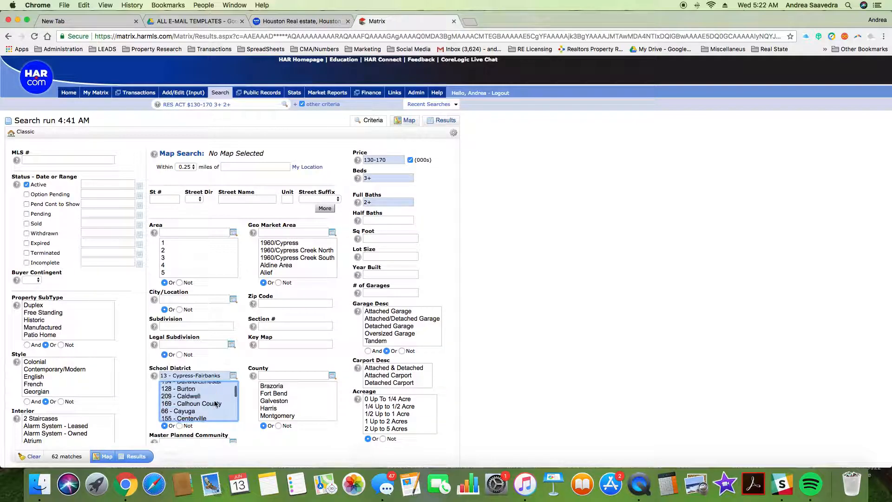
left_click(450, 121)
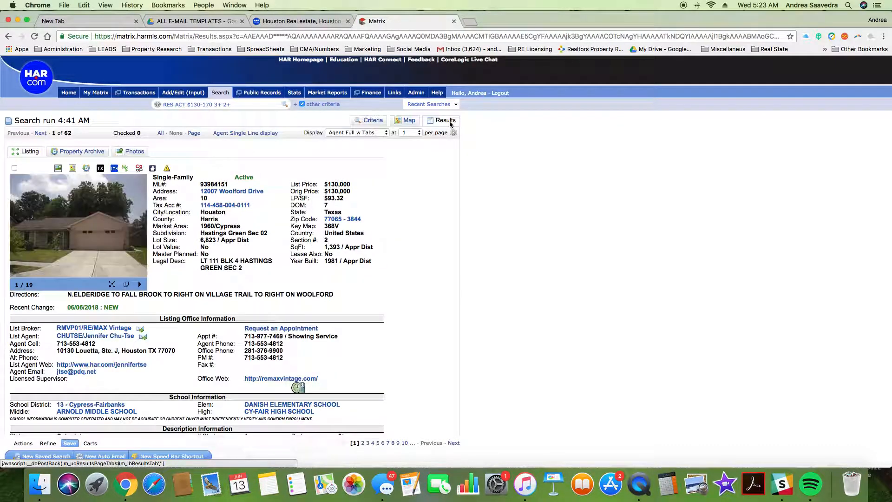
Step: Browse the first listing's photos, then start a New Auto Email from the Save options
left_click(138, 234)
left_click(138, 234)
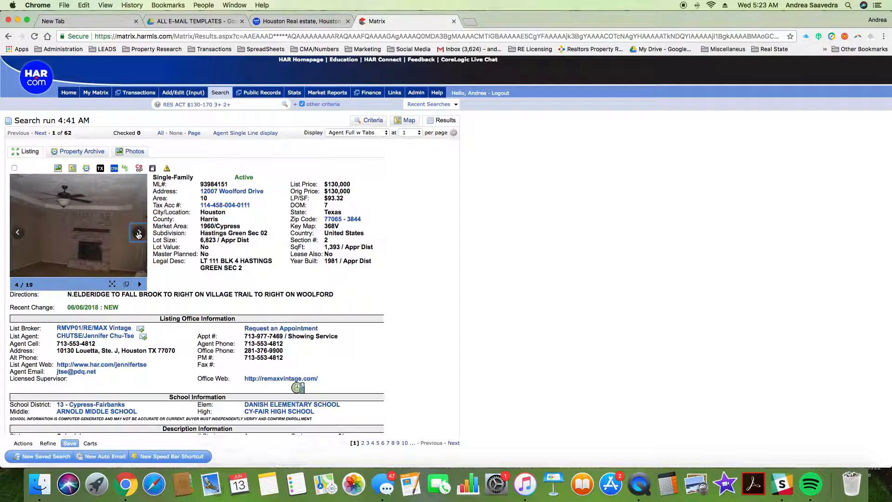
left_click(139, 233)
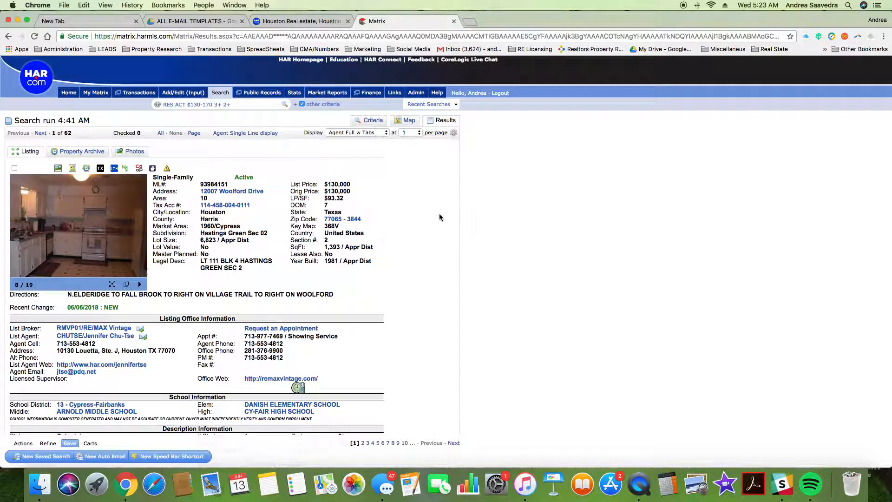
scroll(425, 205, "down", 15)
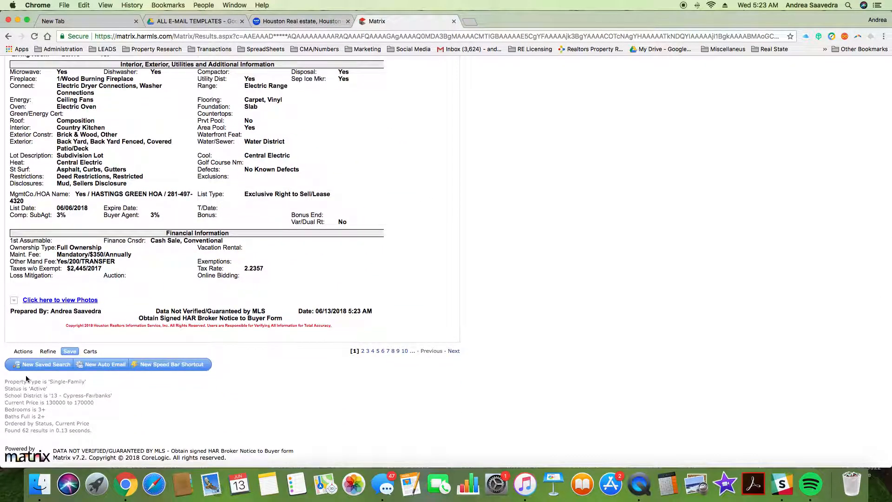
left_click(23, 352)
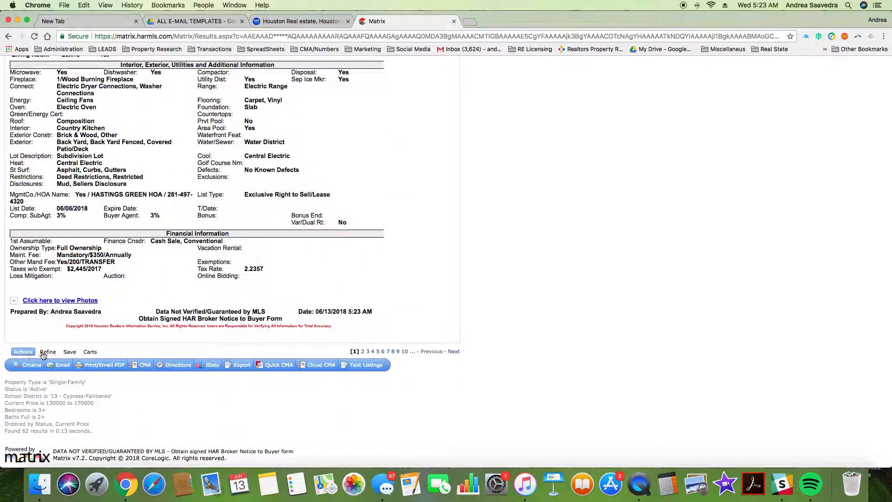
left_click(68, 353)
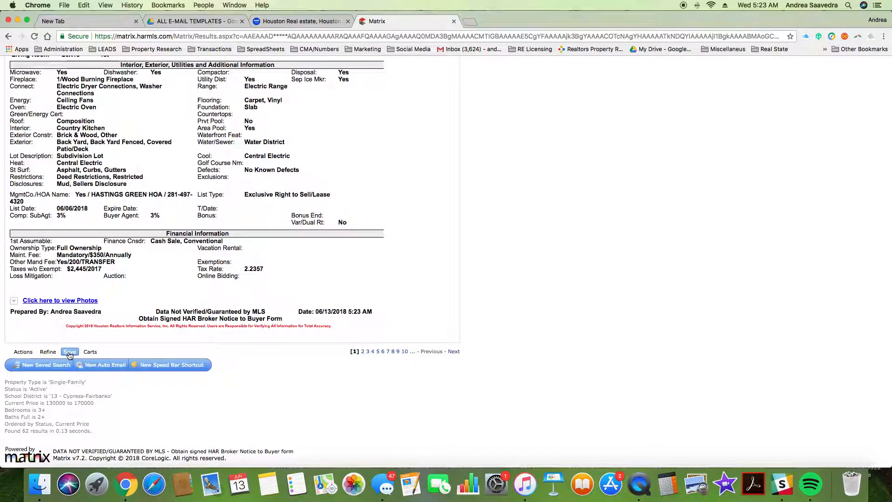
left_click(105, 365)
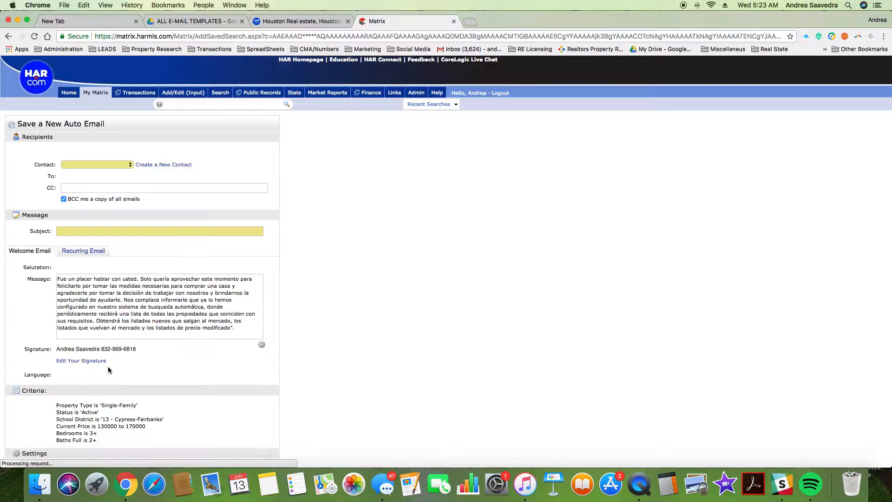
Step: Choose the buyer as the contact and CC your own address
left_click(110, 164)
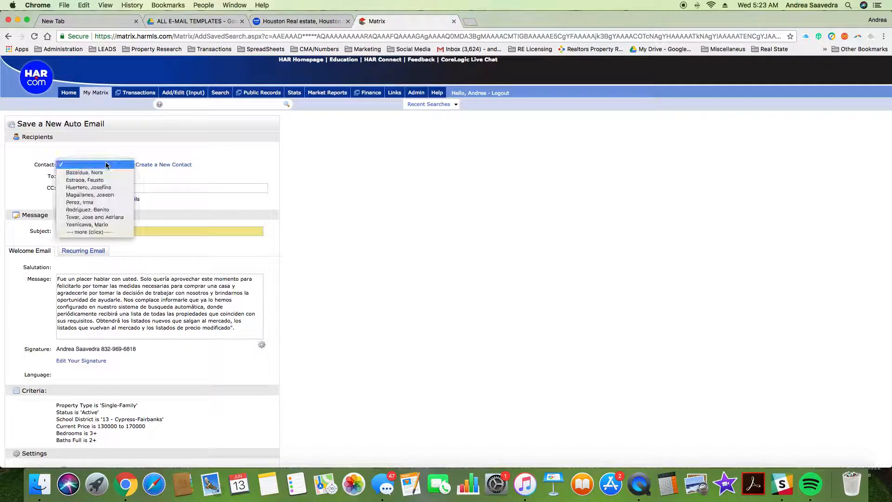
key("r")
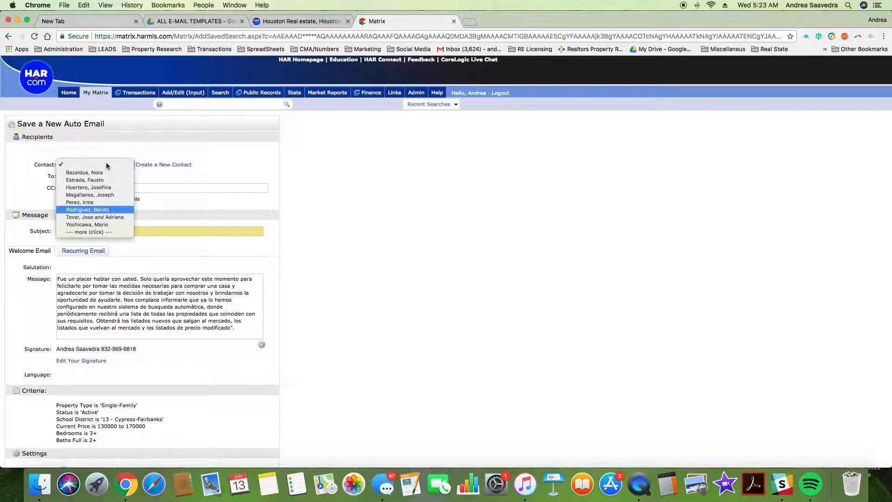
left_click(114, 210)
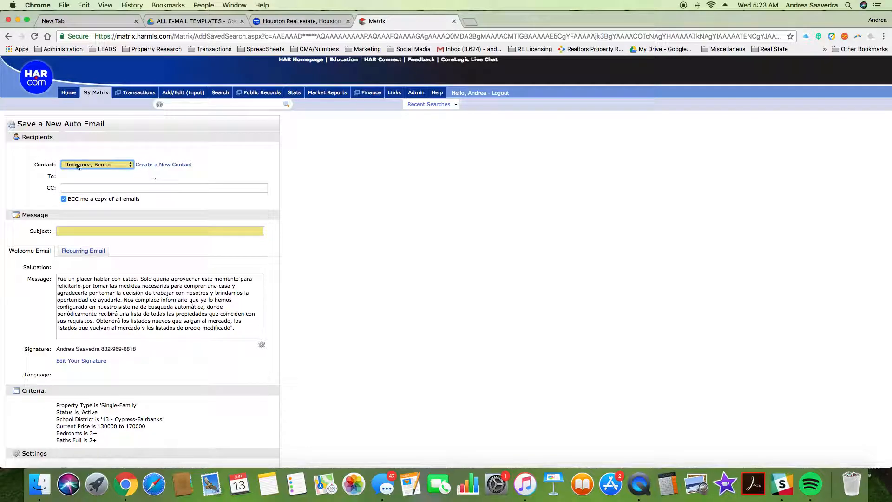
left_click(77, 188)
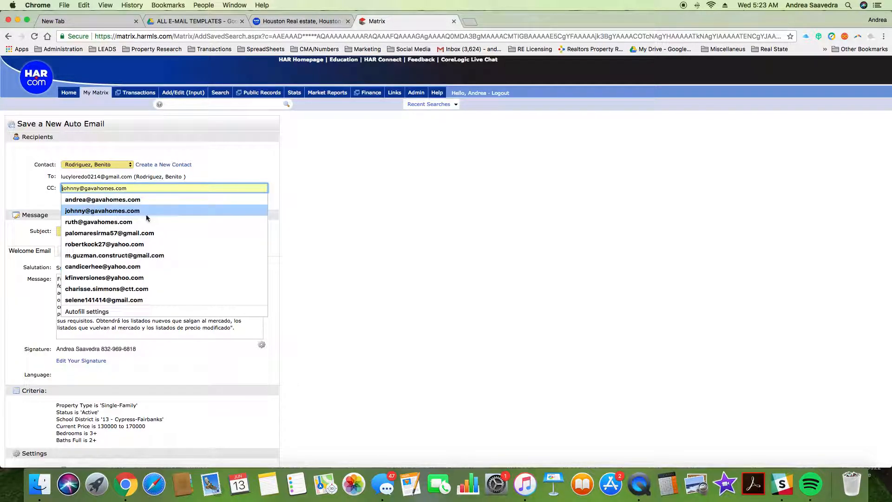
left_click(125, 200)
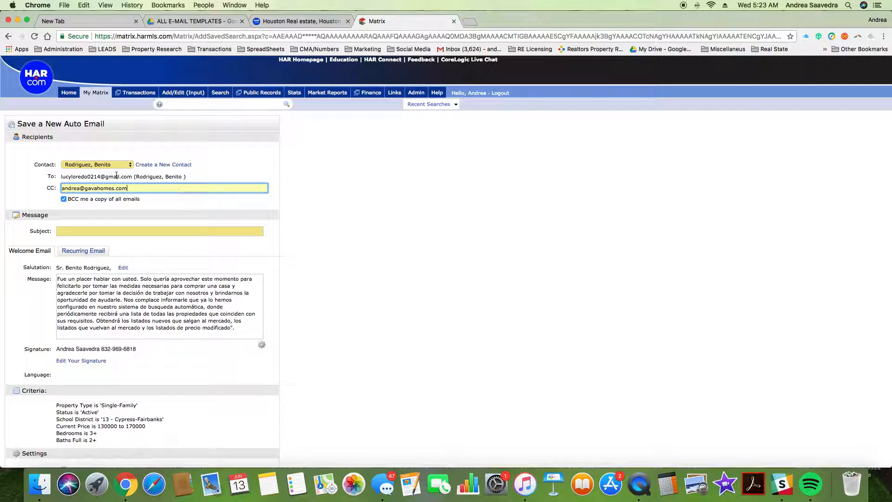
Step: Enter the subject 'Casas de Venta en Distrito Cyfair con Garage Adjunto'
left_click(74, 231)
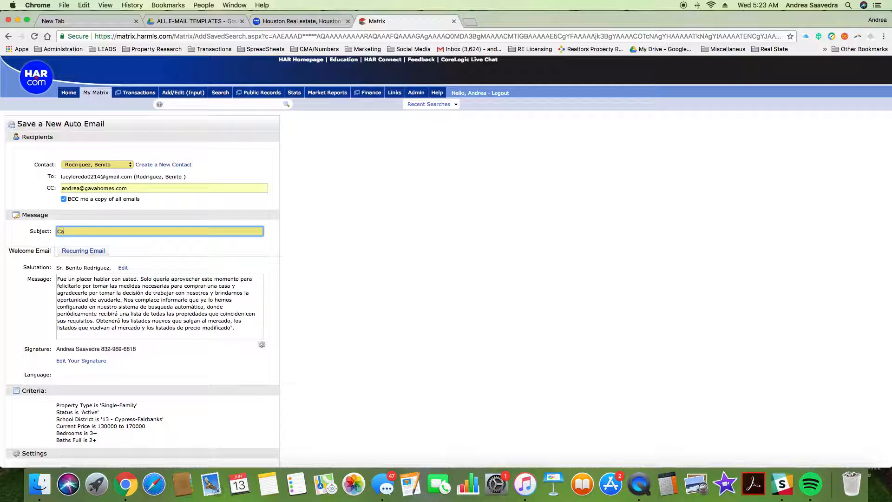
type("Casas de Venta")
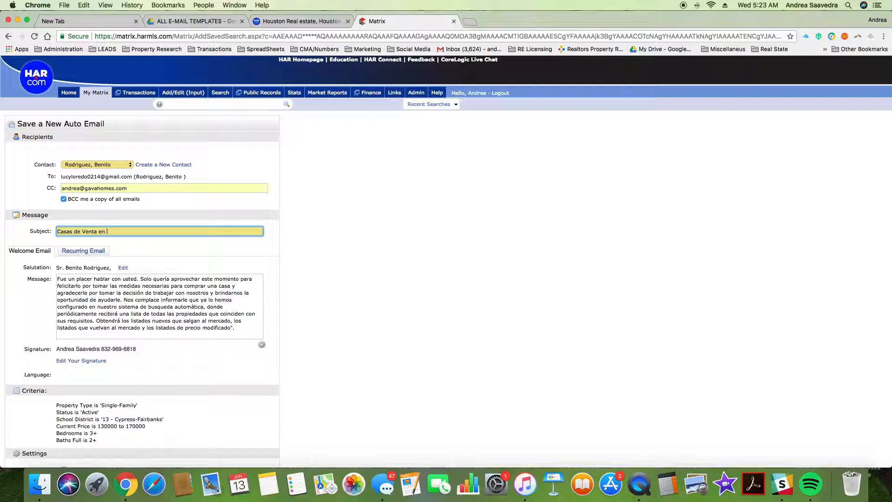
type("en Cyfair")
key("BackSpace")
key("BackSpace")
type("Distrito Cyfair")
key("BackSpace")
key("BackSpace")
type("Garage Adjunto")
scroll(126, 316, "up", 1)
scroll(130, 305, "down", 2)
scroll(130, 305, "down", 10)
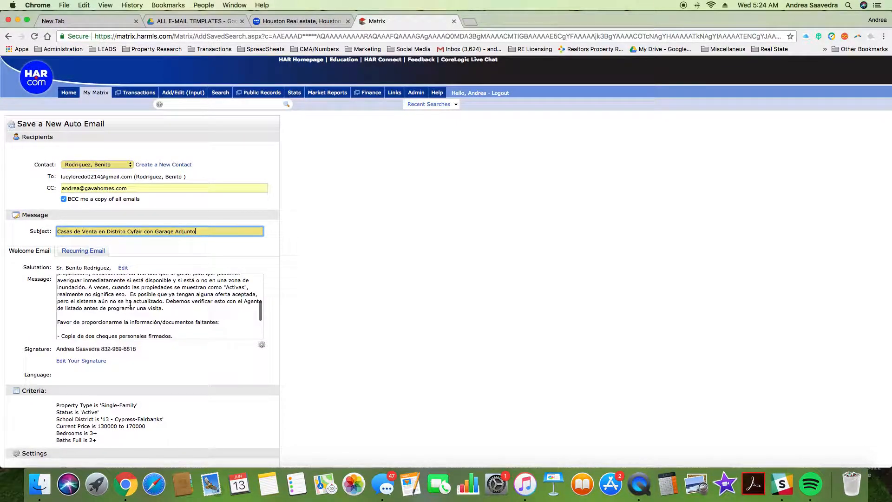
scroll(121, 238, "up", 10)
scroll(122, 237, "up", 2)
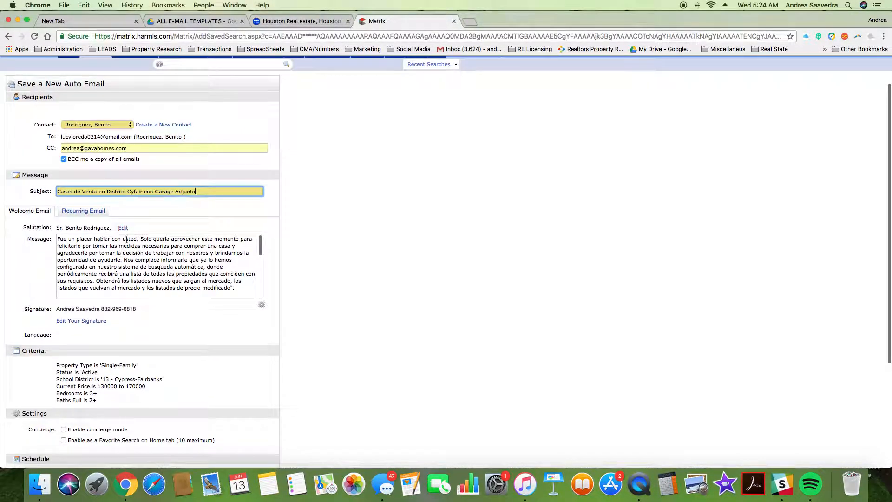
scroll(145, 273, "down", 8)
scroll(140, 270, "down", 6)
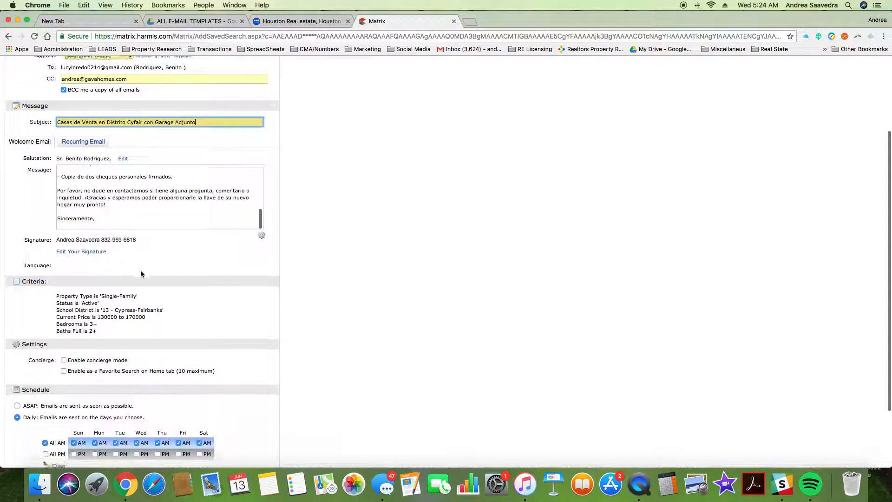
scroll(106, 263, "up", 3)
left_click_drag(106, 262, 29, 278)
Step: Replace the welcome message with a Spanish note on attached-garage homes, ending 'Sinceramente,'
key("BackSpace")
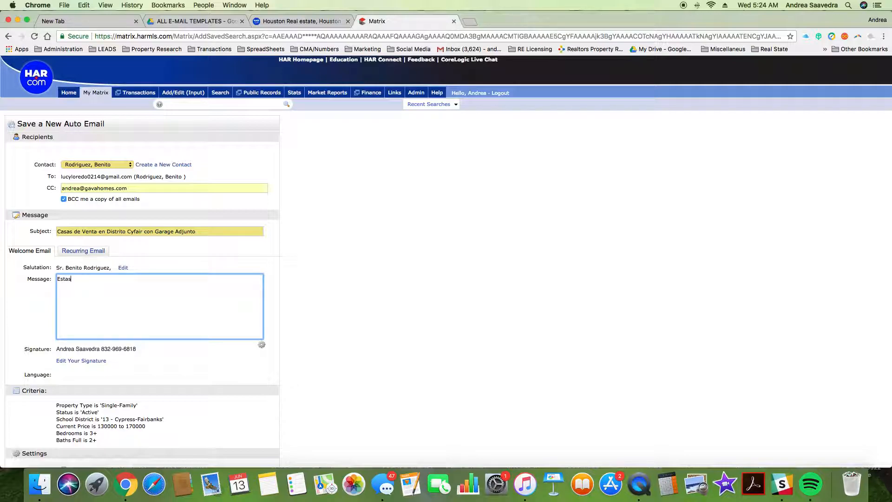
type("asas si tienen el garage adjunto pero como puede ver al")
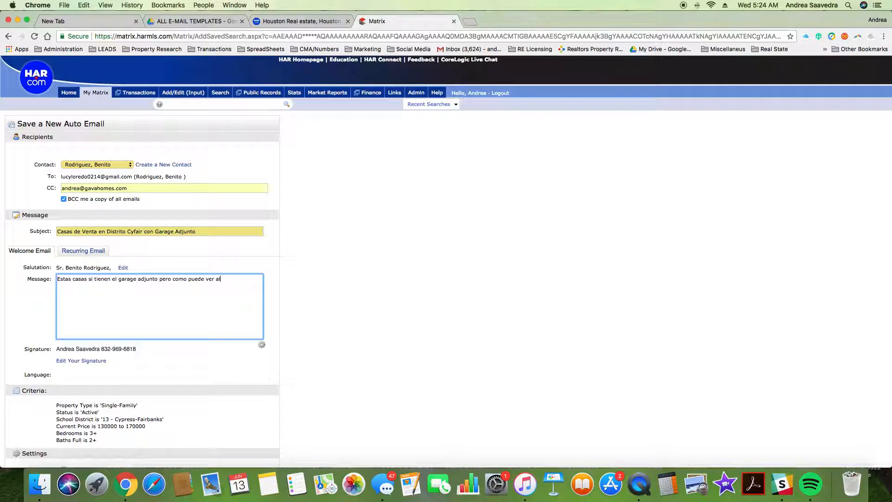
type("n muy bonitas.  Me avisa si alguna de est")
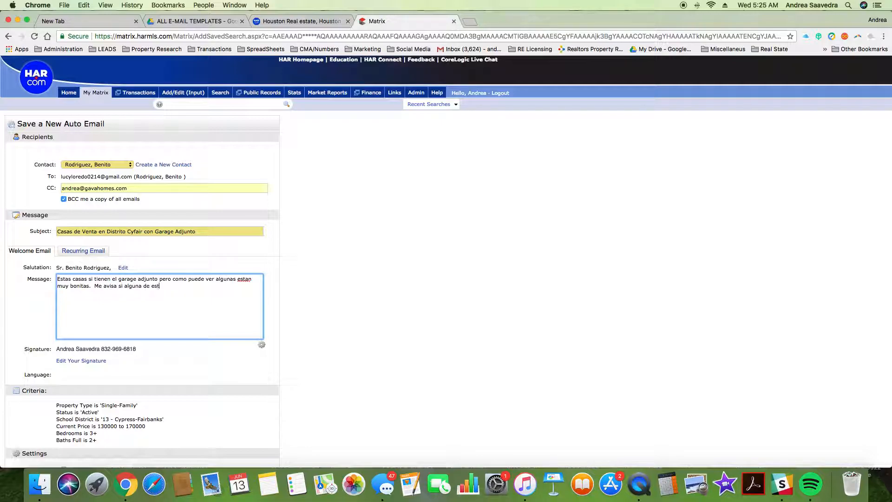
type("as le interesa.  S")
type("inceramente,")
Step: Keep concierge off, enable as Favorite Search, schedule ASAP, and save the auto email
scroll(200, 295, "down", 5)
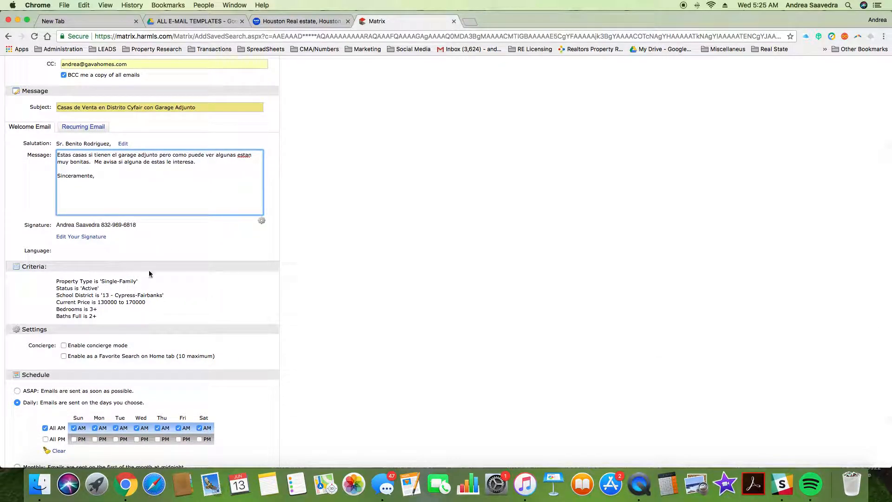
scroll(156, 327, "down", 2)
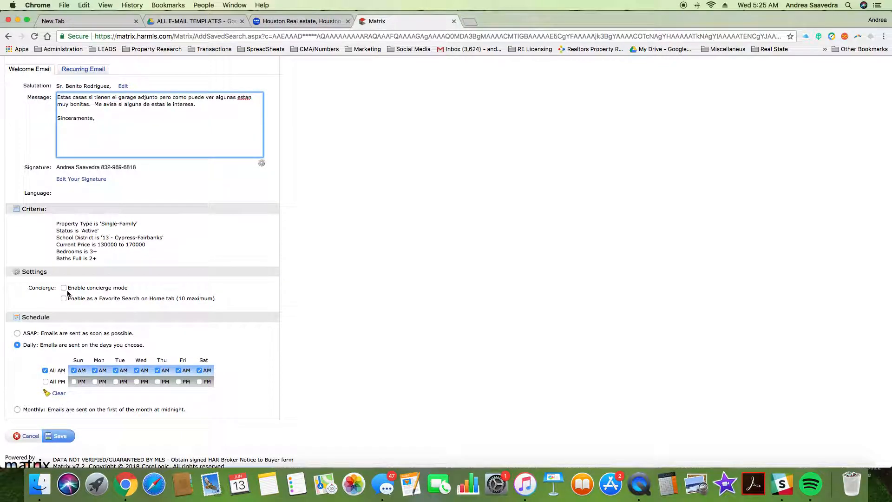
left_click(64, 288)
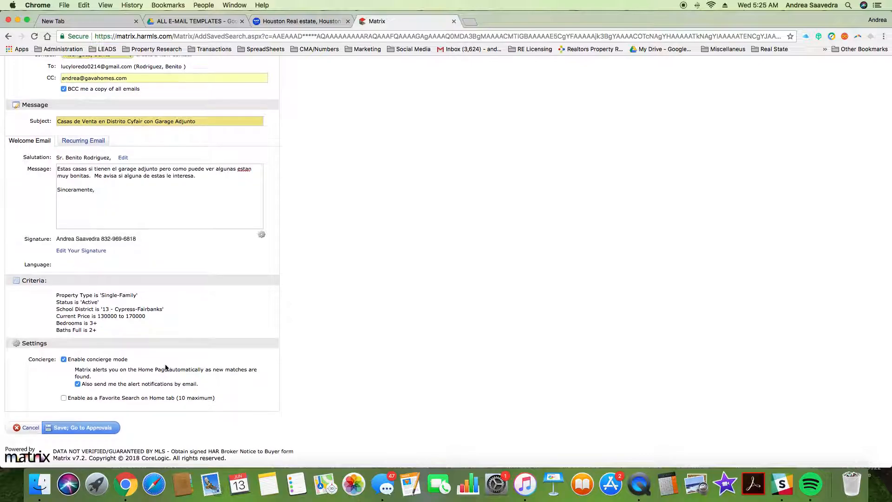
left_click(63, 359)
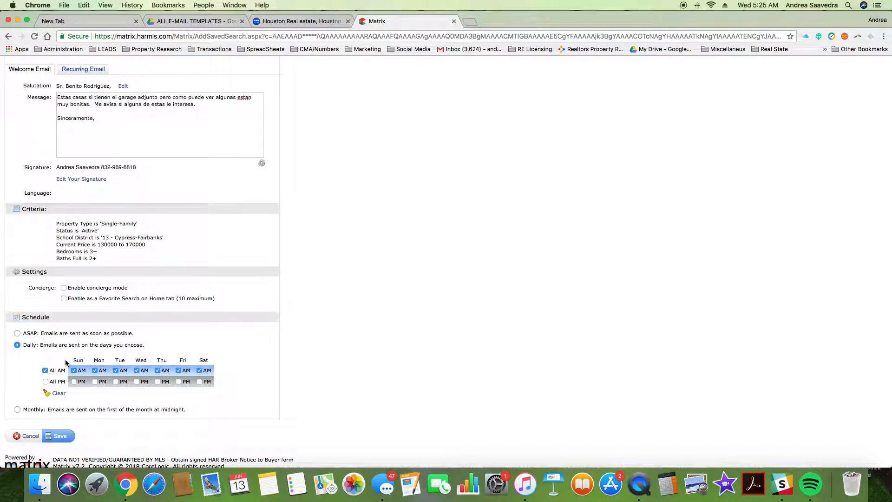
left_click(64, 299)
left_click(17, 333)
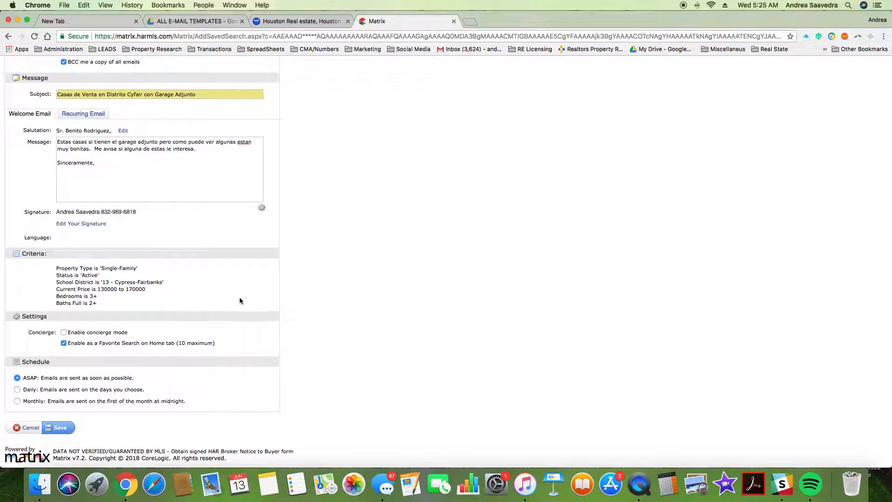
scroll(239, 302, "up", 5)
scroll(224, 319, "down", 5)
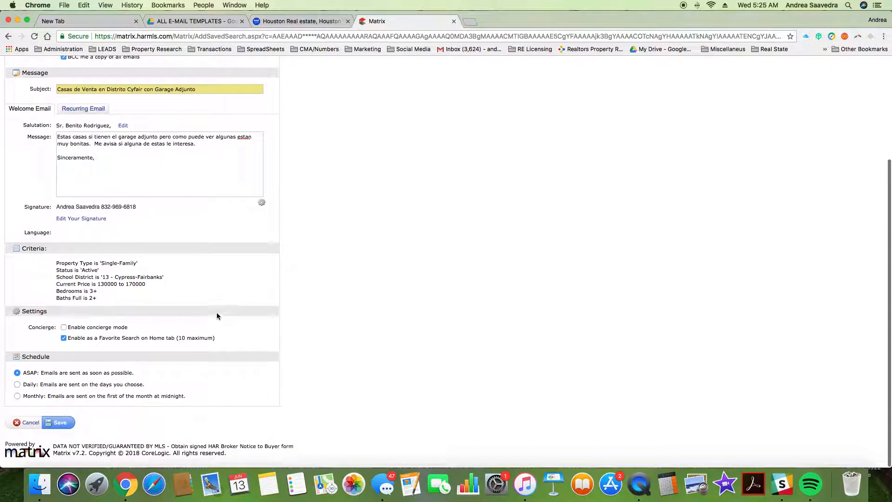
left_click(61, 428)
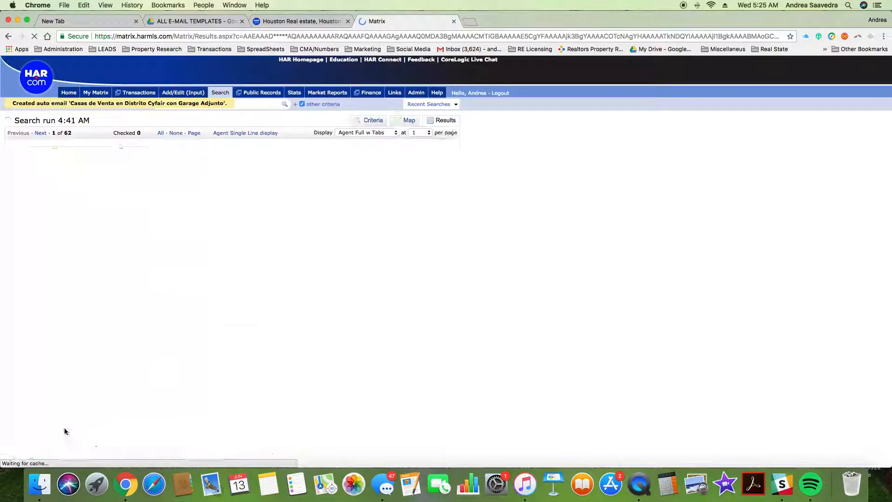
scroll(475, 311, "down", 15)
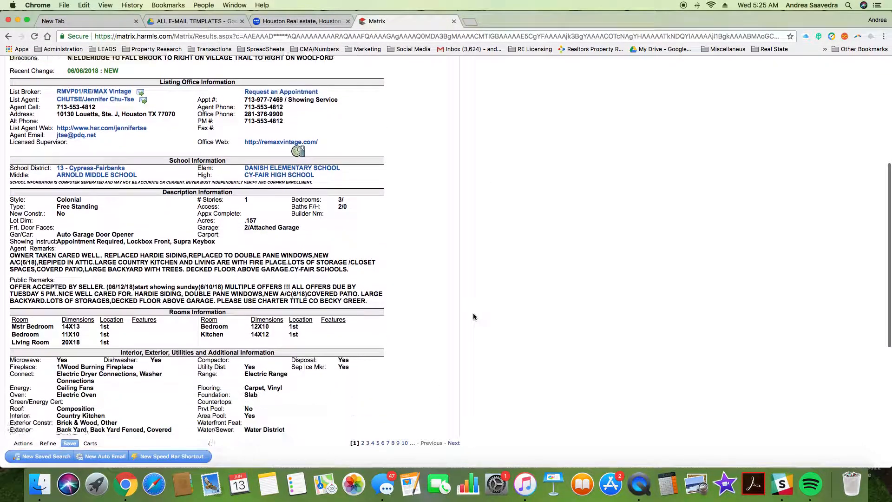
scroll(473, 316, "up", 15)
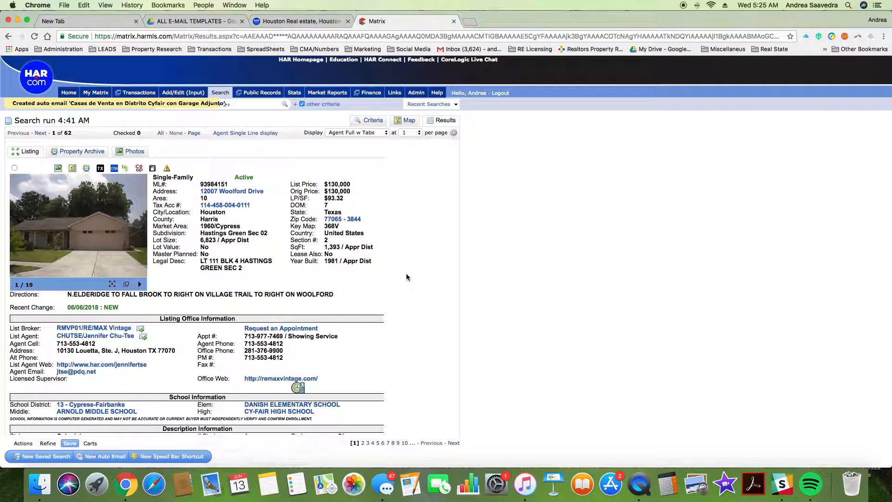
right_click(637, 485)
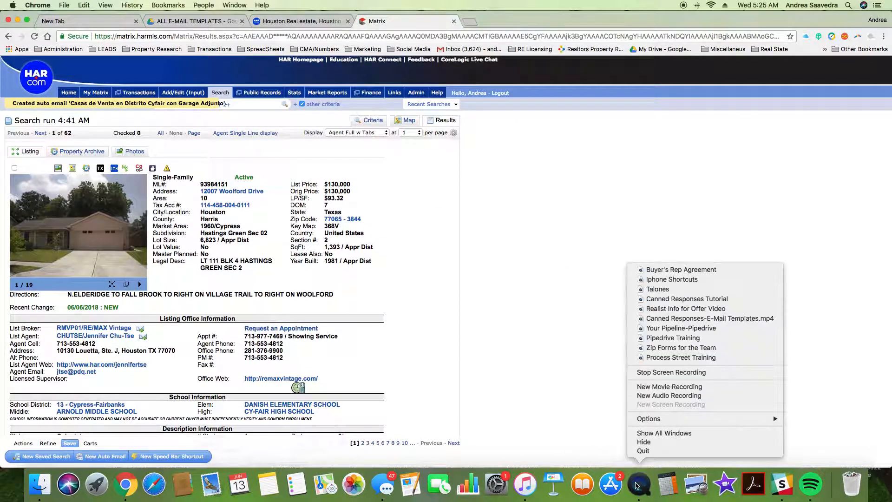